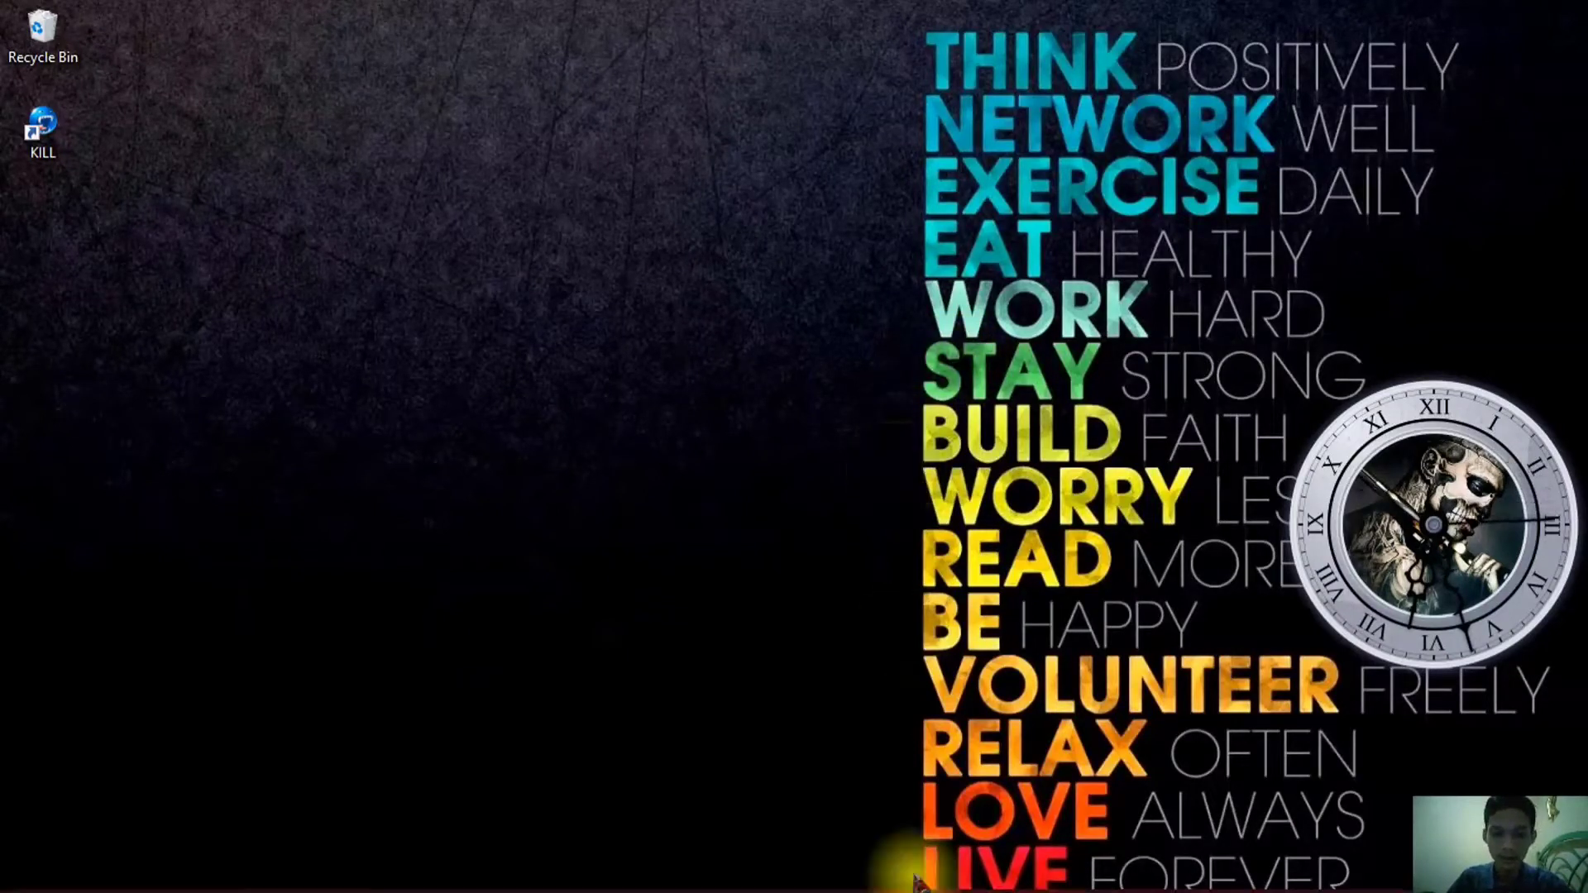
- Switch to the Word document and format its first paragraph, about Bung Karno's early life, in two columns
left_click(862, 877)
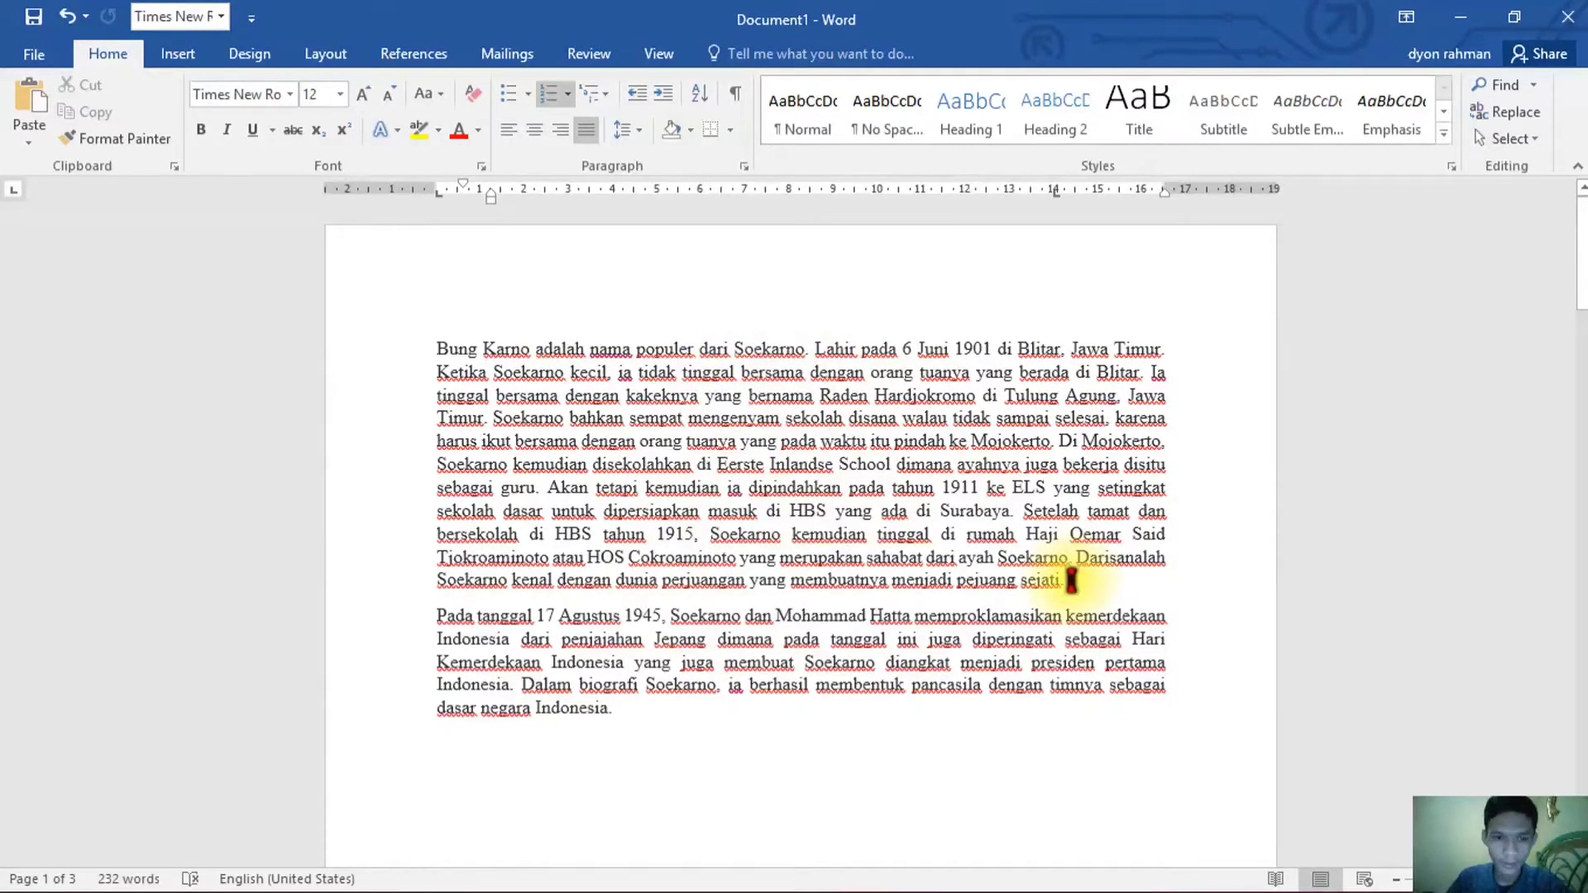
left_click_drag(1069, 582, 444, 356)
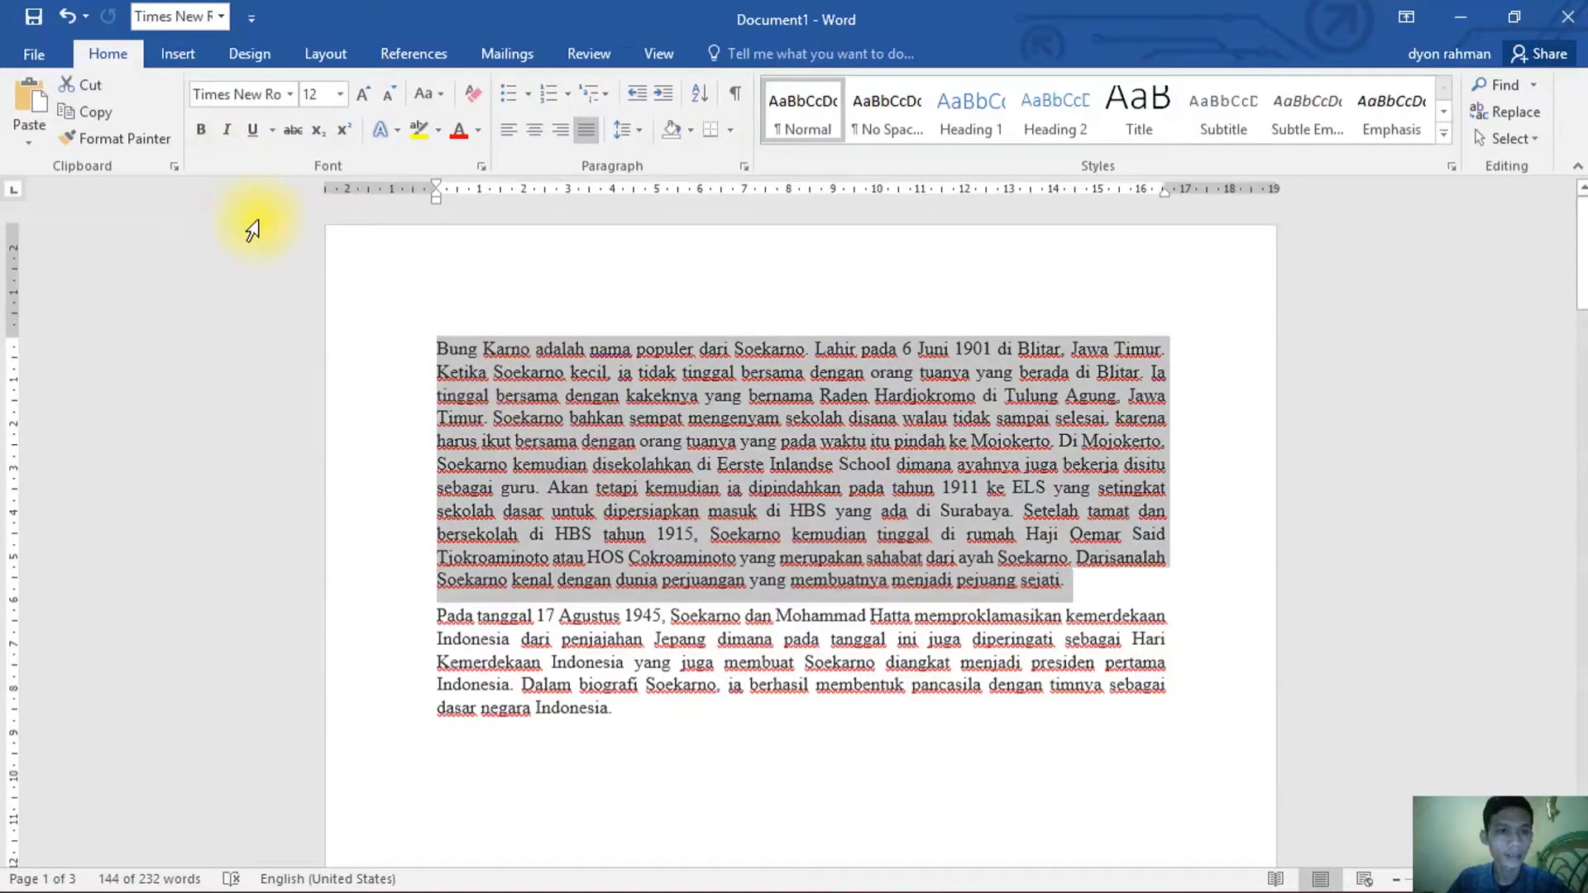
left_click(321, 65)
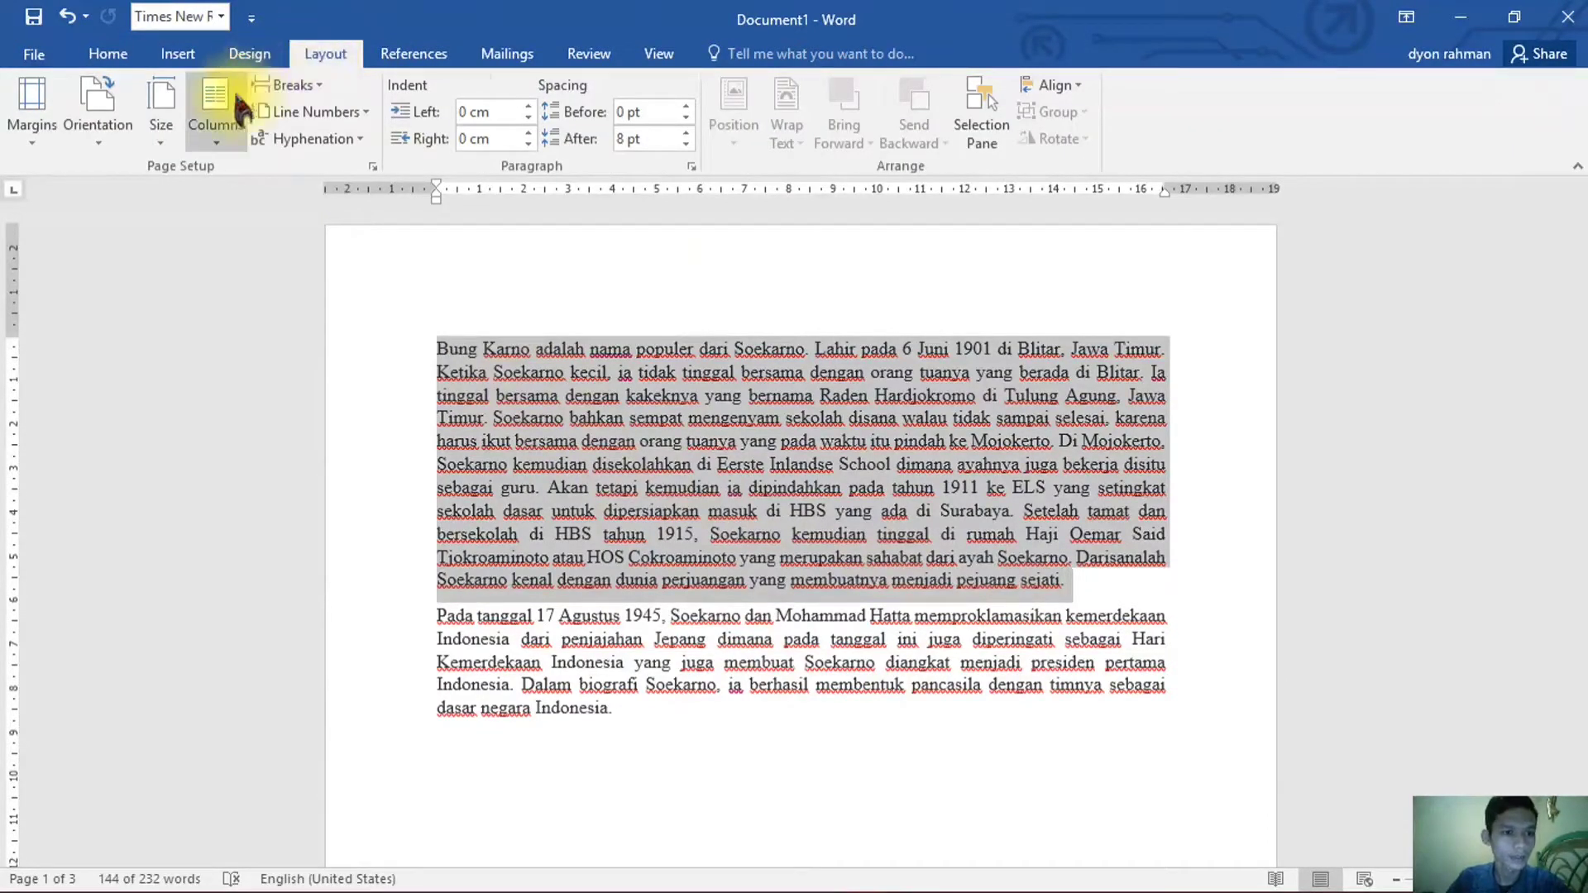
left_click(220, 134)
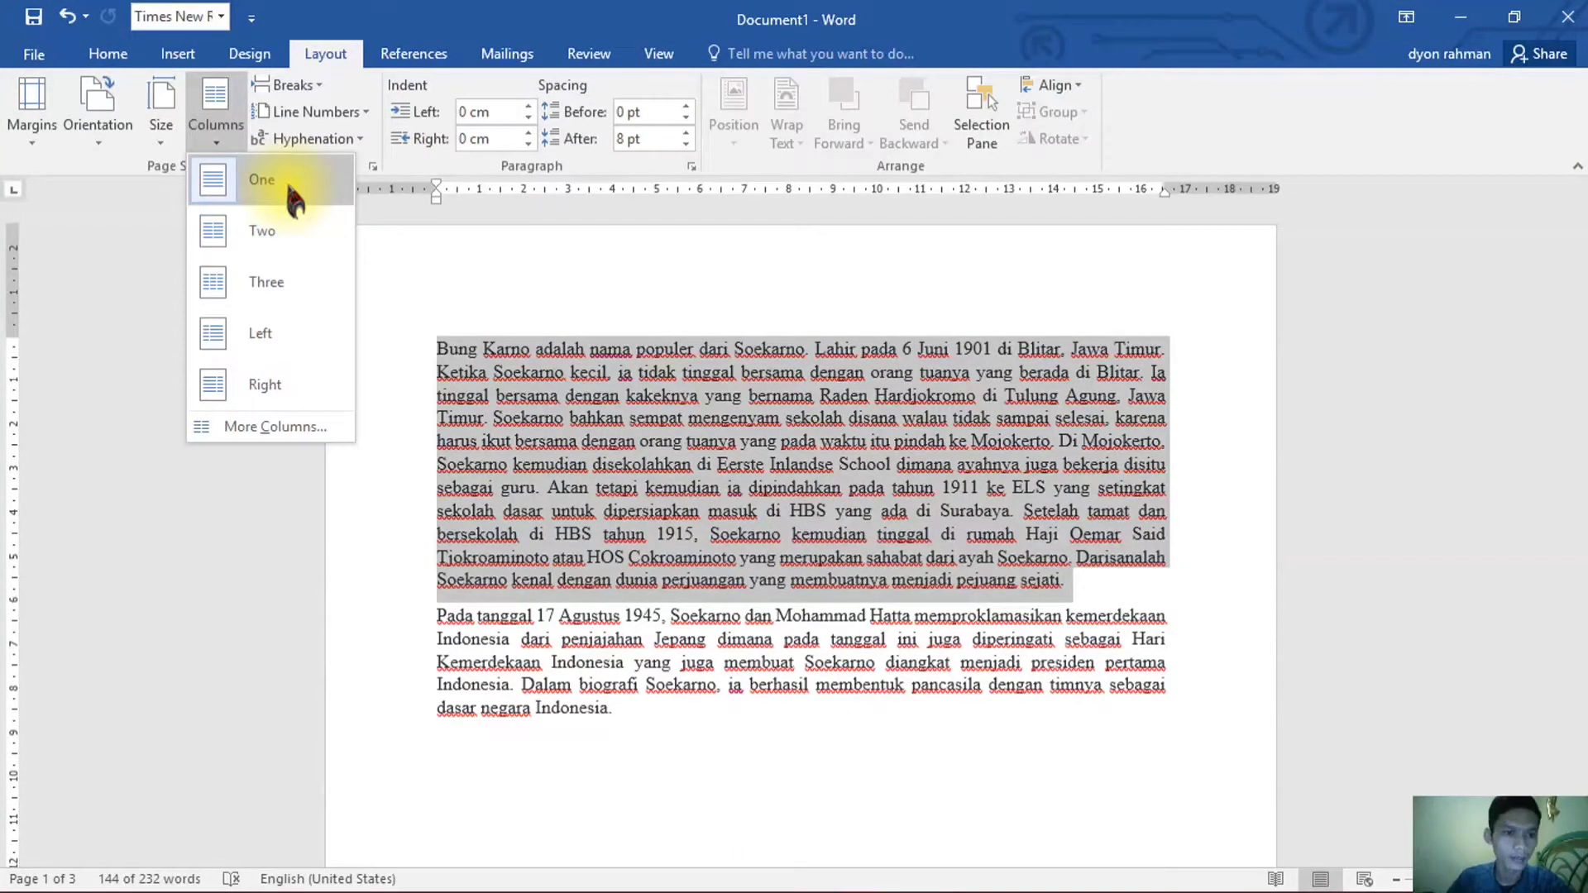
left_click(265, 231)
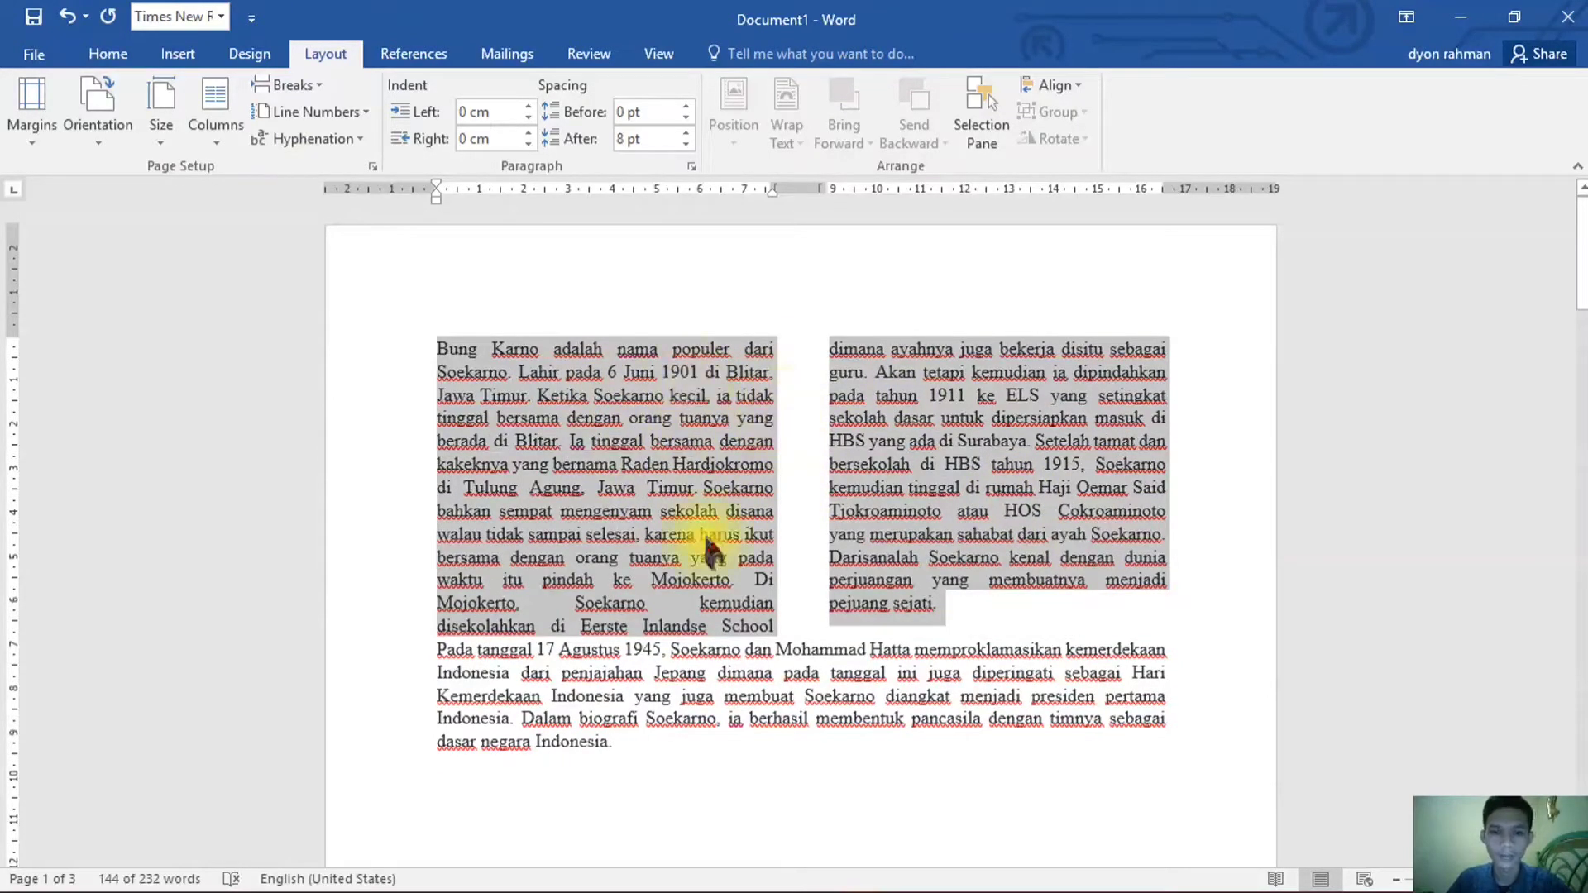
- Insert two paragraph breaks before "dimana ayahnya" at the start of the second text column
left_click(982, 612)
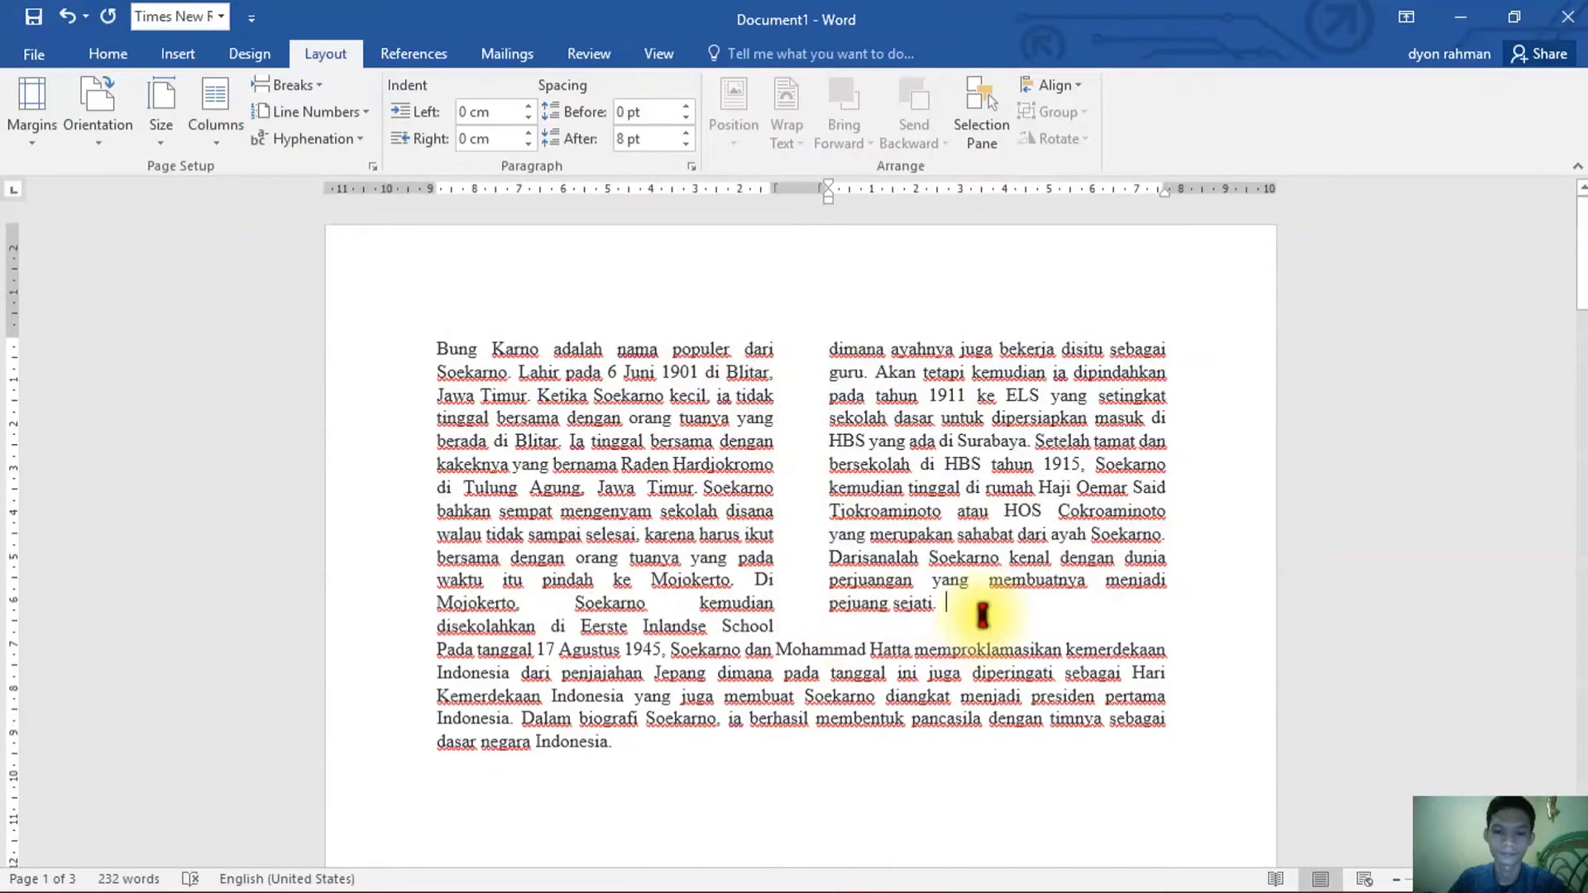
left_click(876, 631)
key("Return")
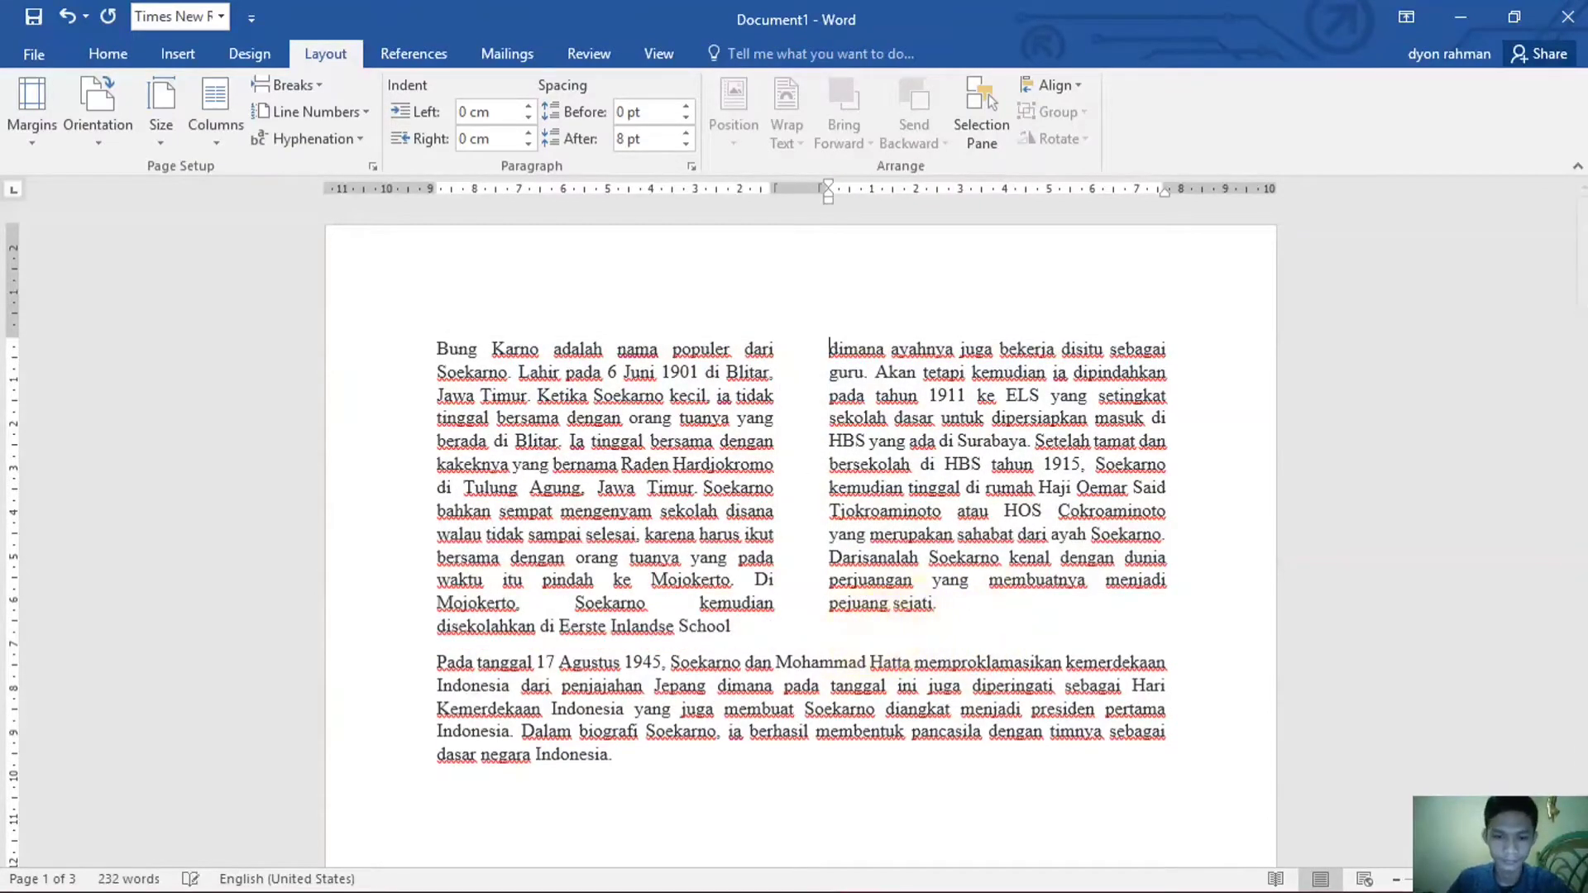
key("Return")
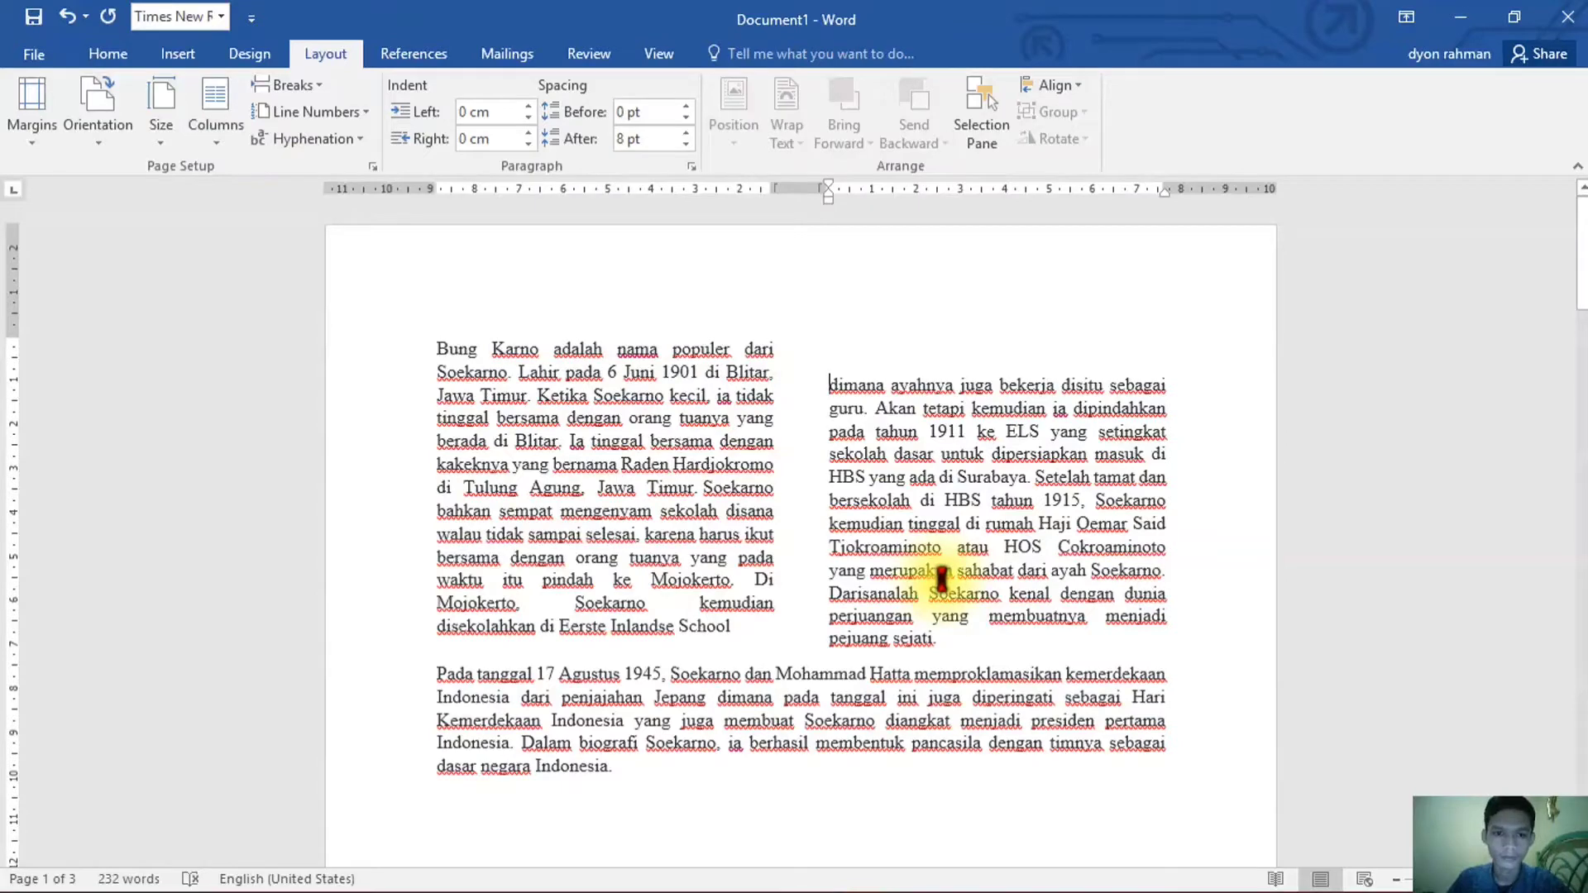
- Insert a table of five columns and five rows at the start of the blank second page
scroll(944, 583, "down", 6)
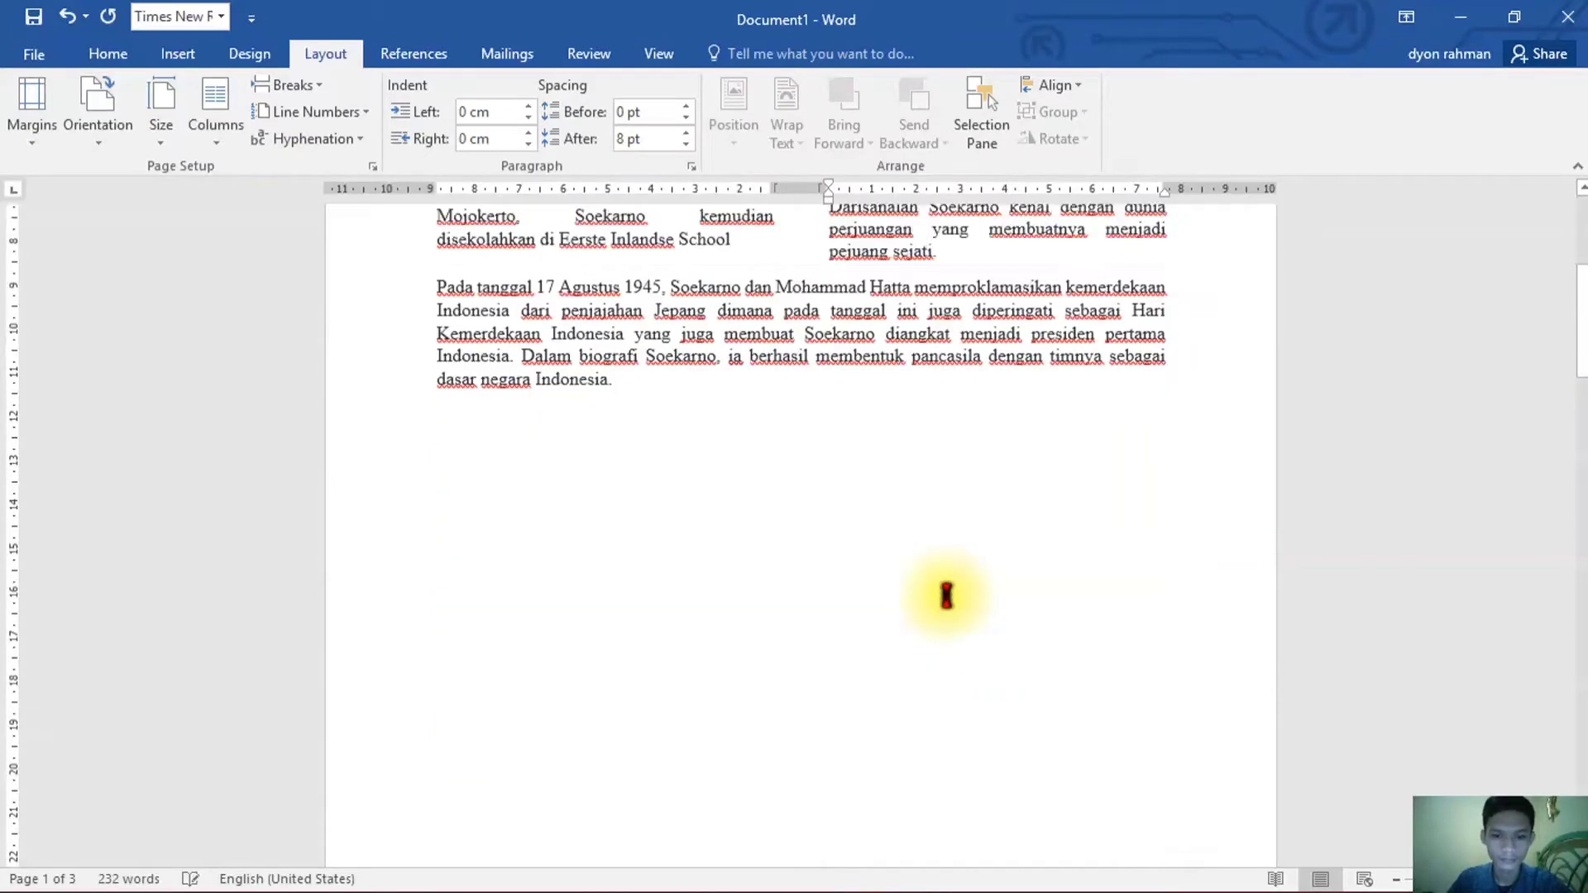
scroll(945, 586, "down", 5)
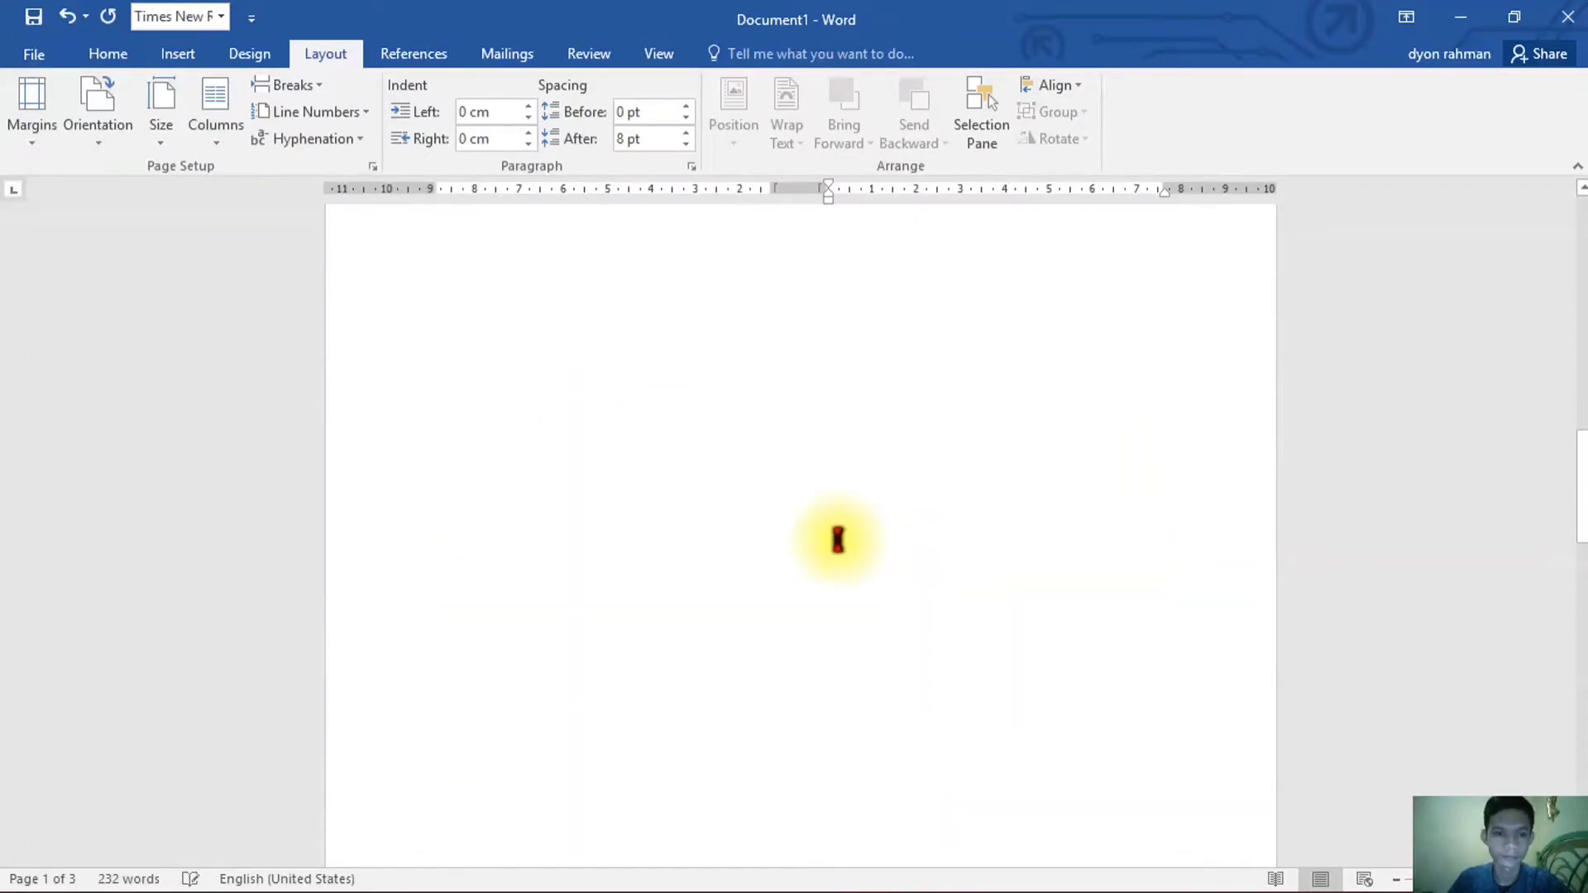
left_click(457, 362)
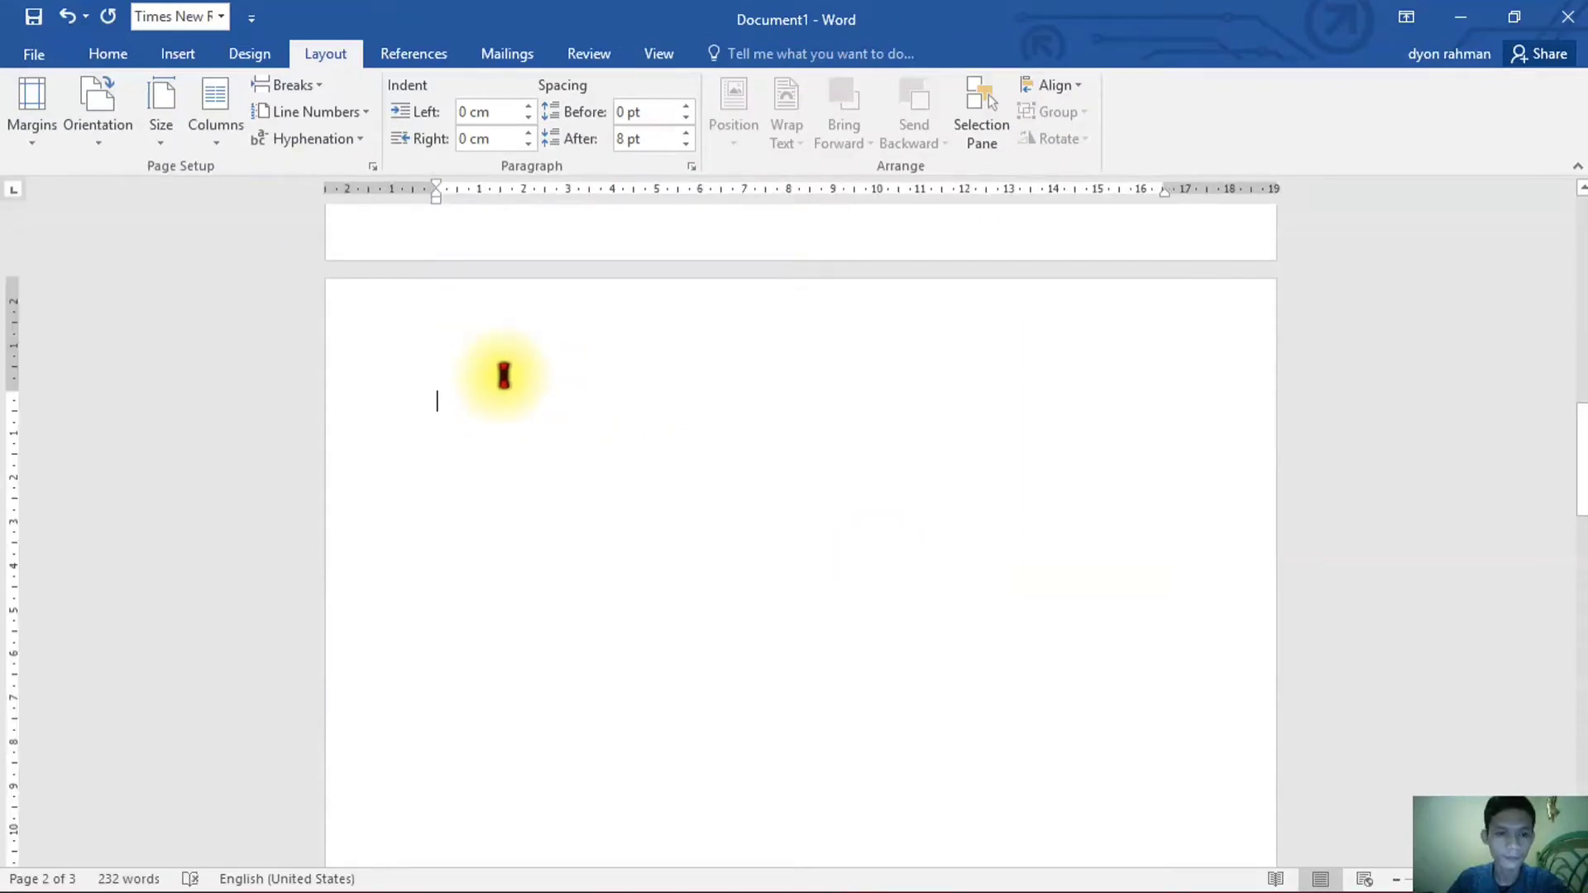
left_click(108, 51)
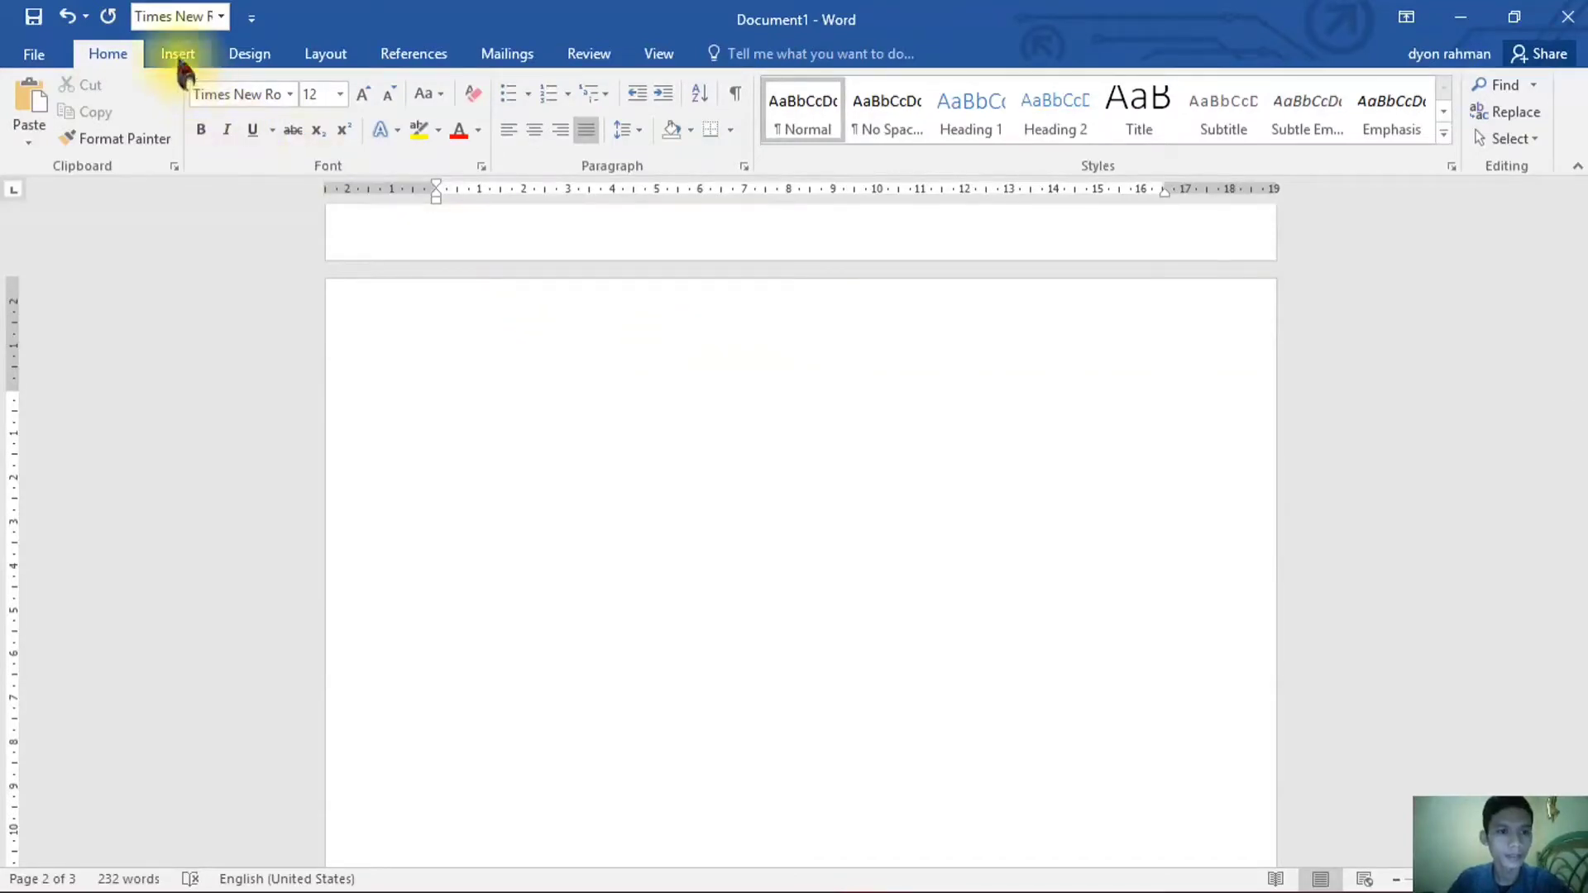
left_click(178, 55)
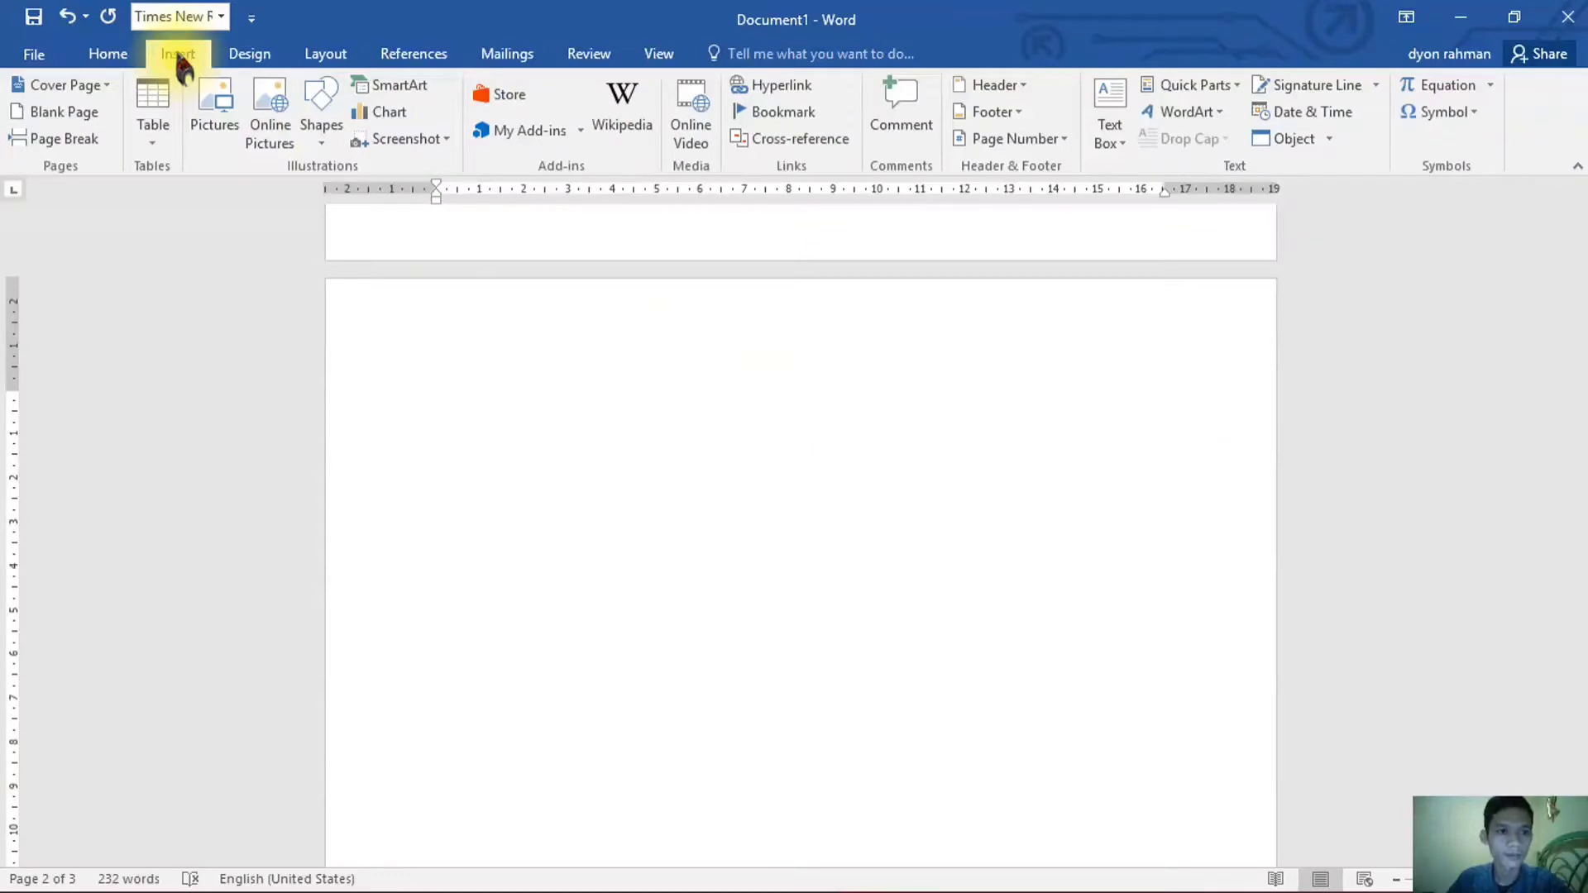
left_click(154, 139)
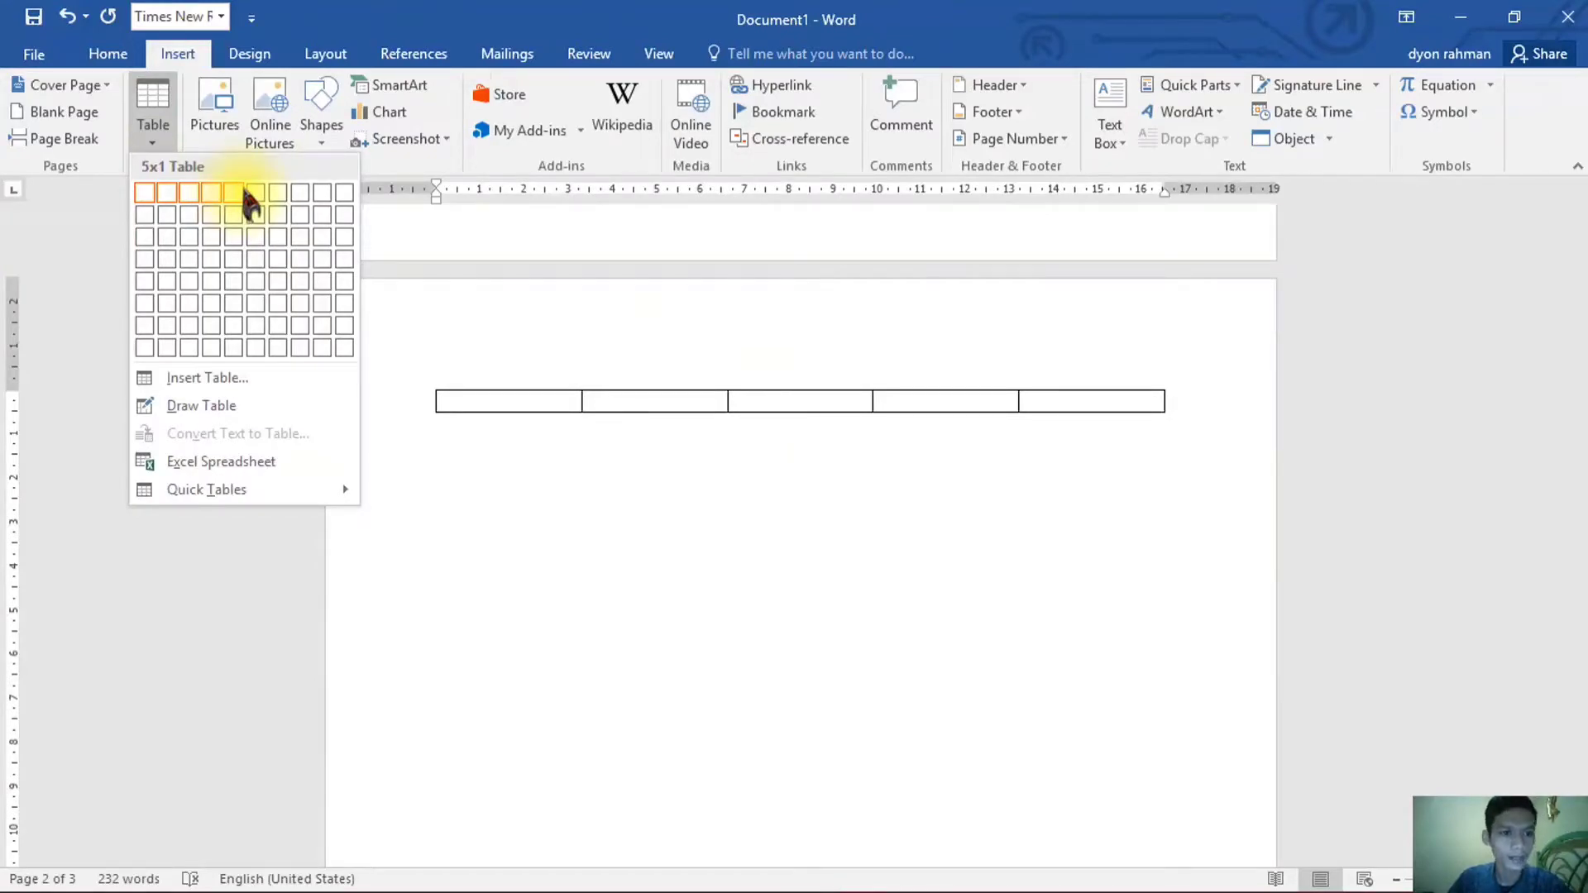
left_click(235, 280)
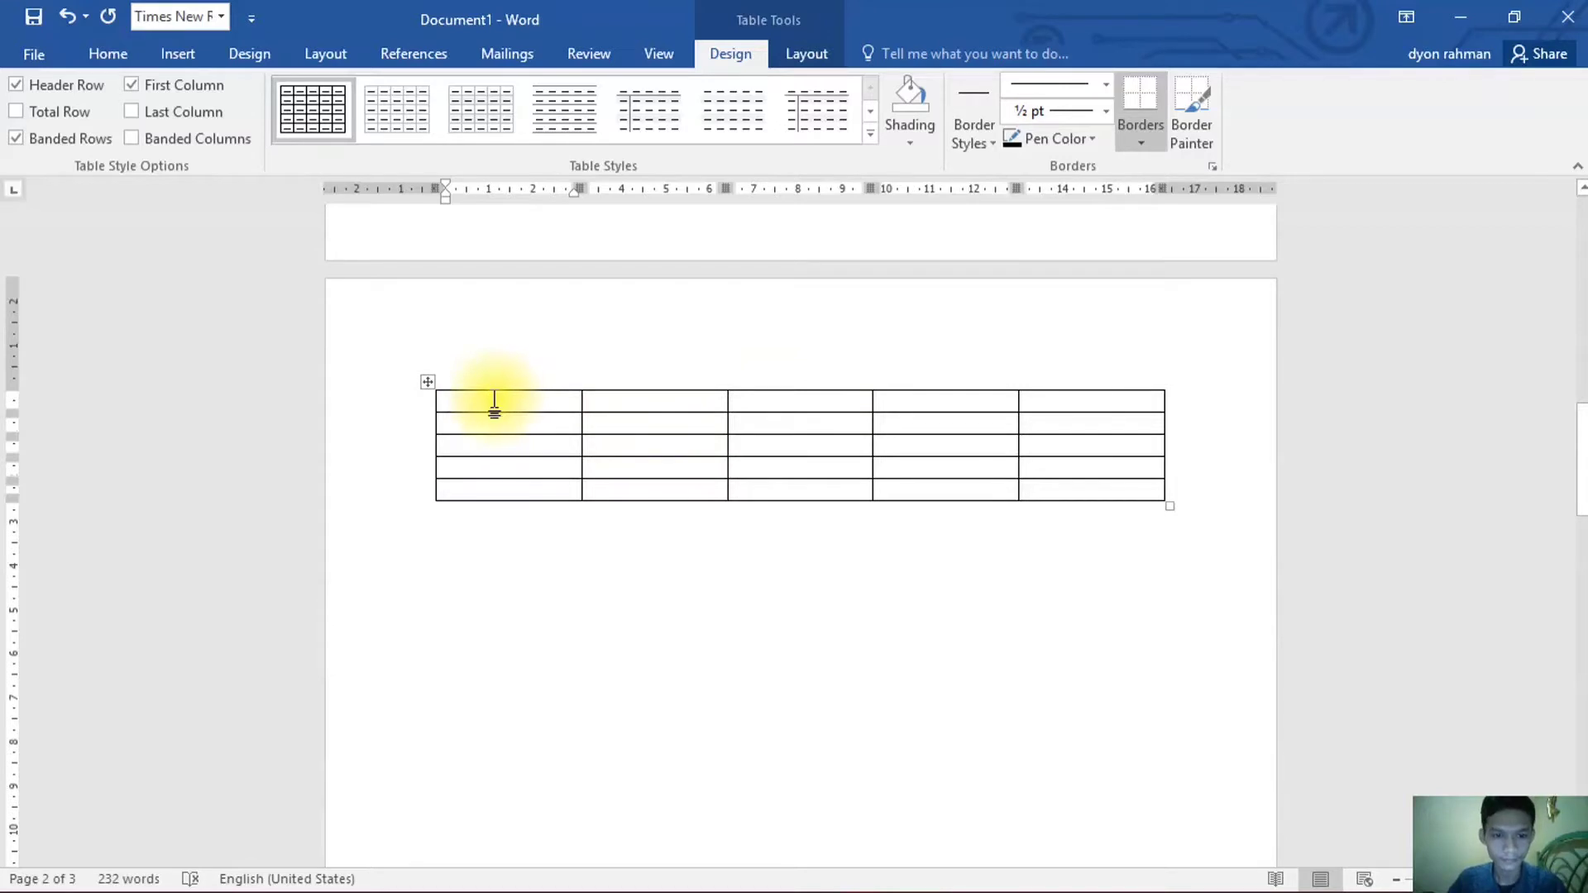
- Enter the headings Nama and Nilai tugas in the first two cells of the table's header row
type("nam")
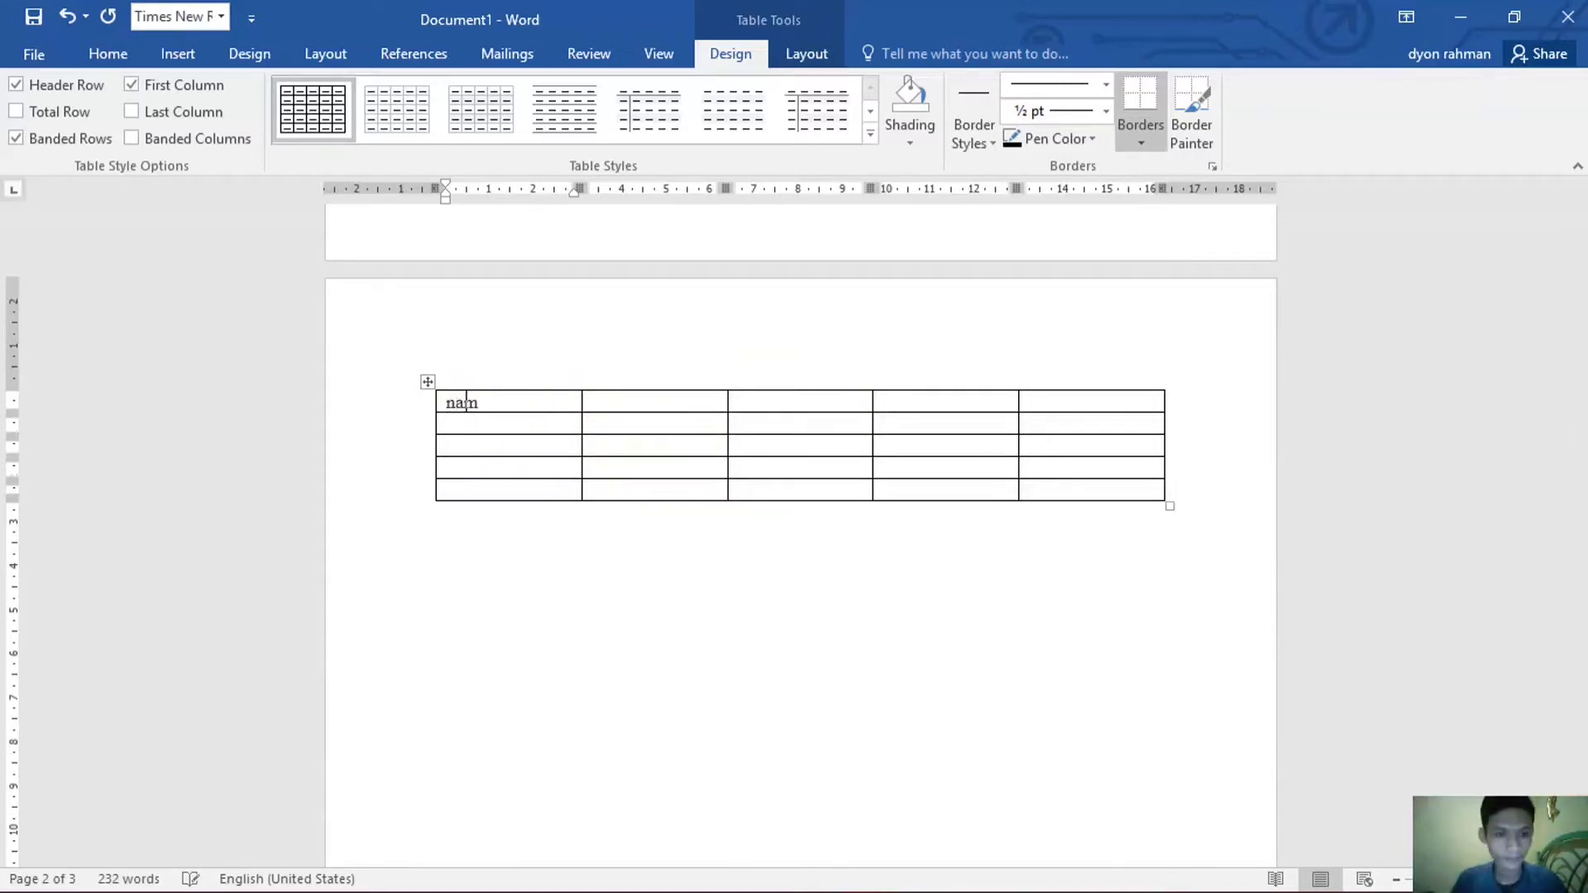
type("a")
key("Tab")
type("i")
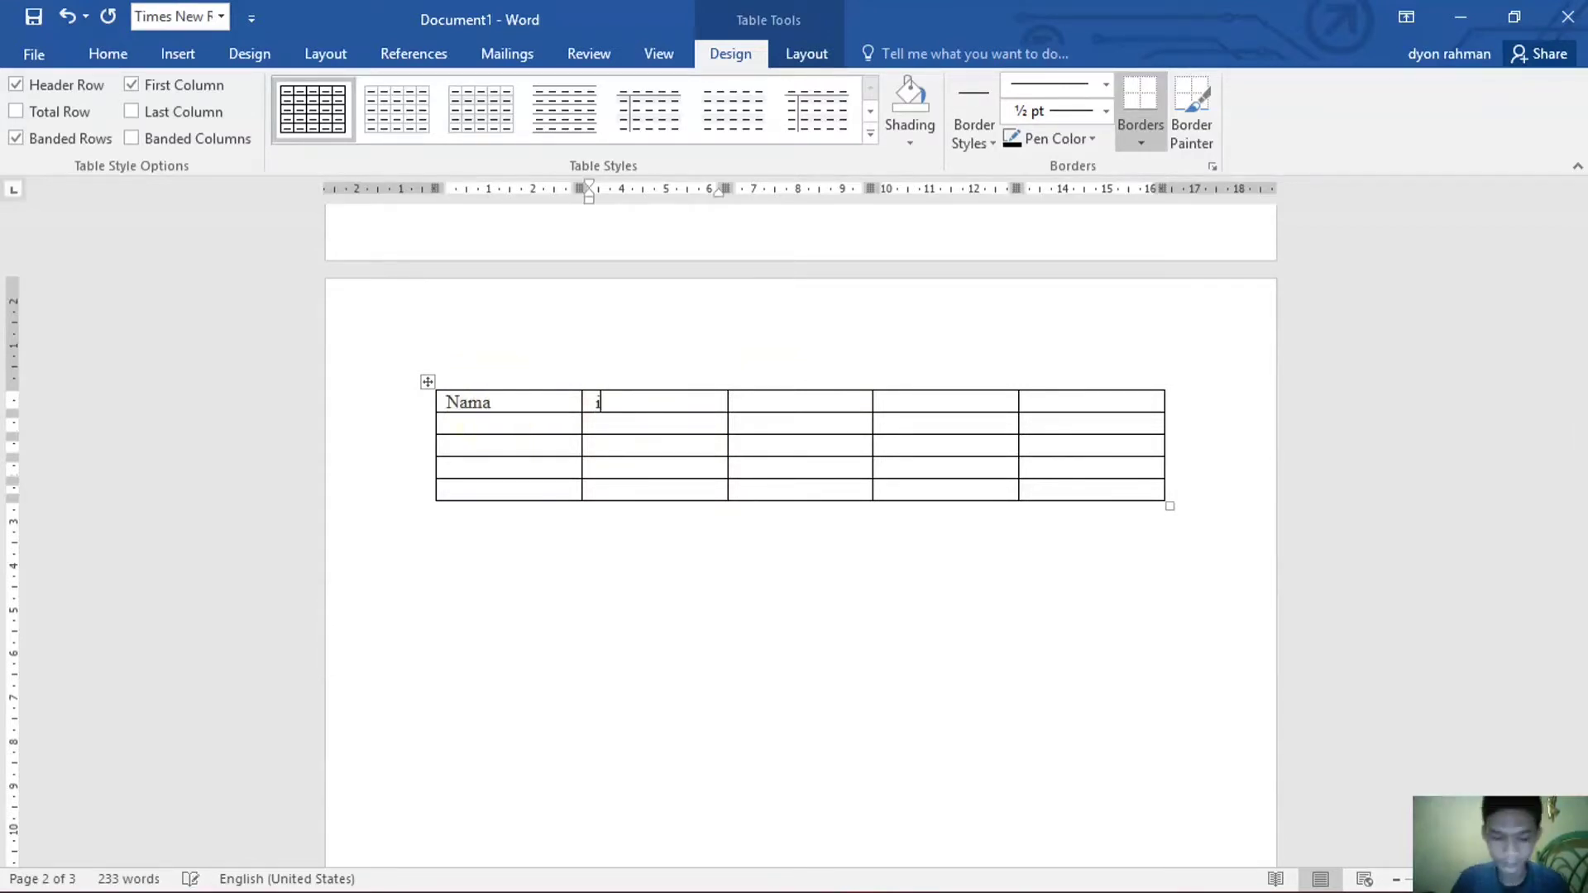
type("Ni;a")
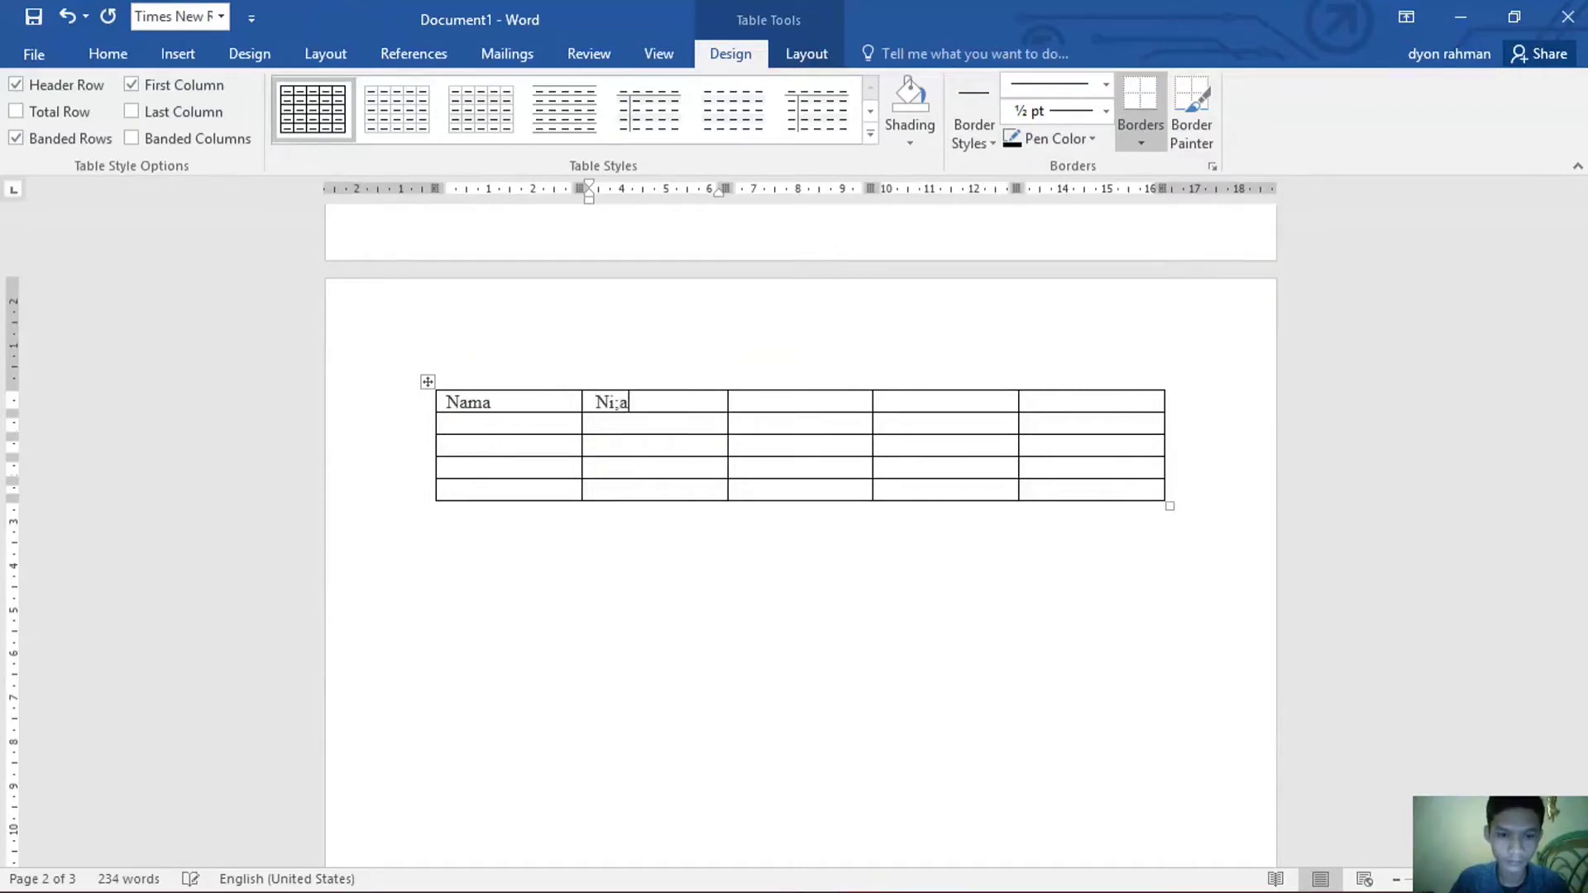
key("BackSpace")
type("i tugas")
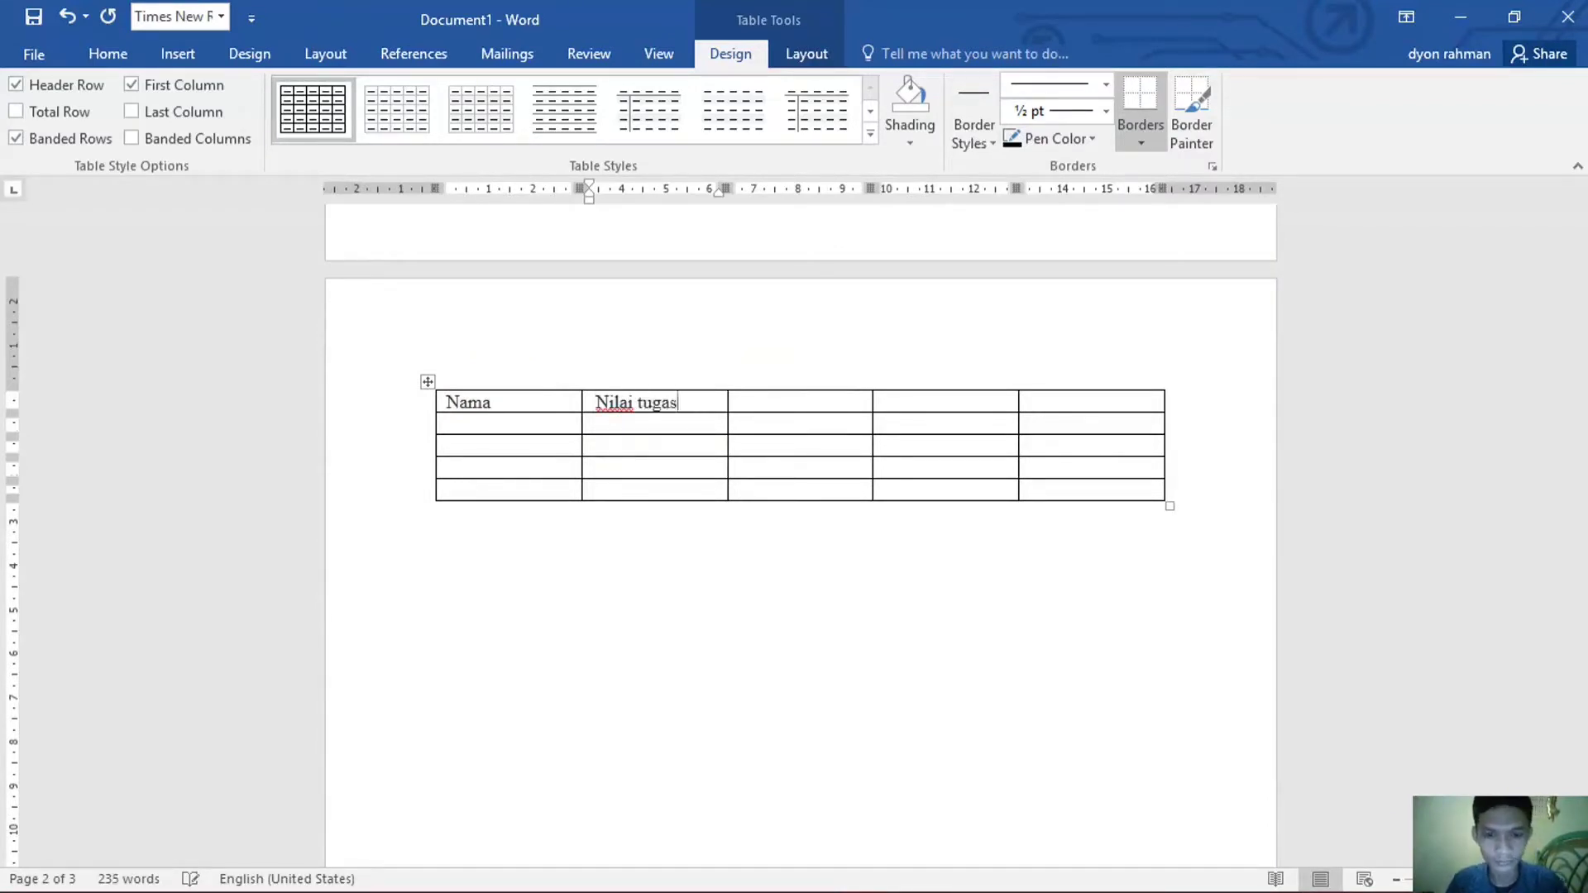
- Enter the headings Nilai mid and Nilai uas in the third and fourth header cells
key("Tab")
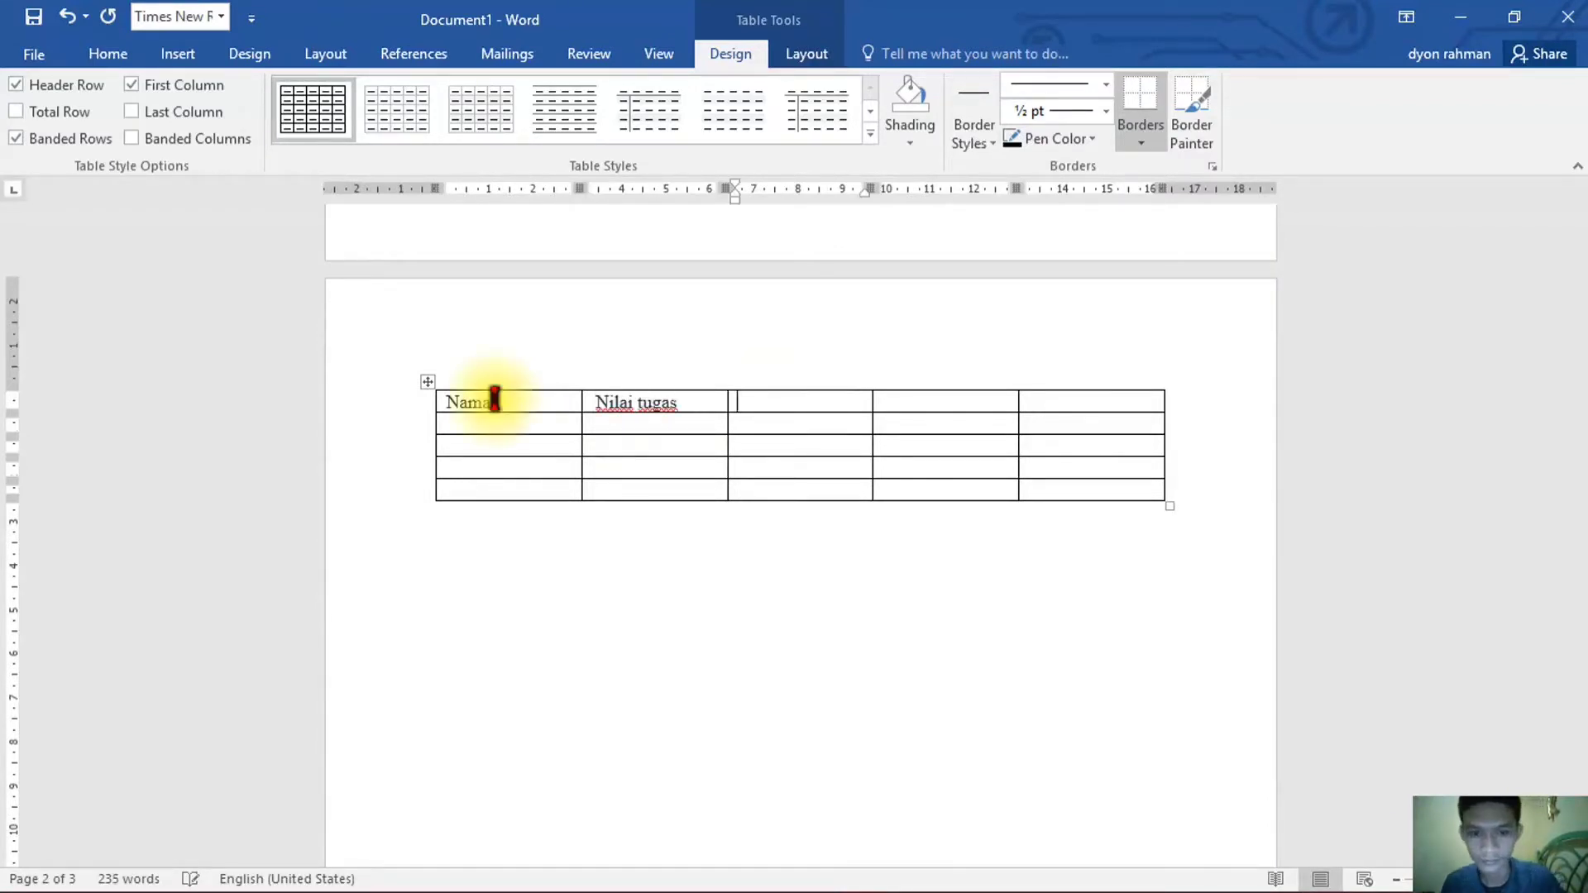
type("Nilai")
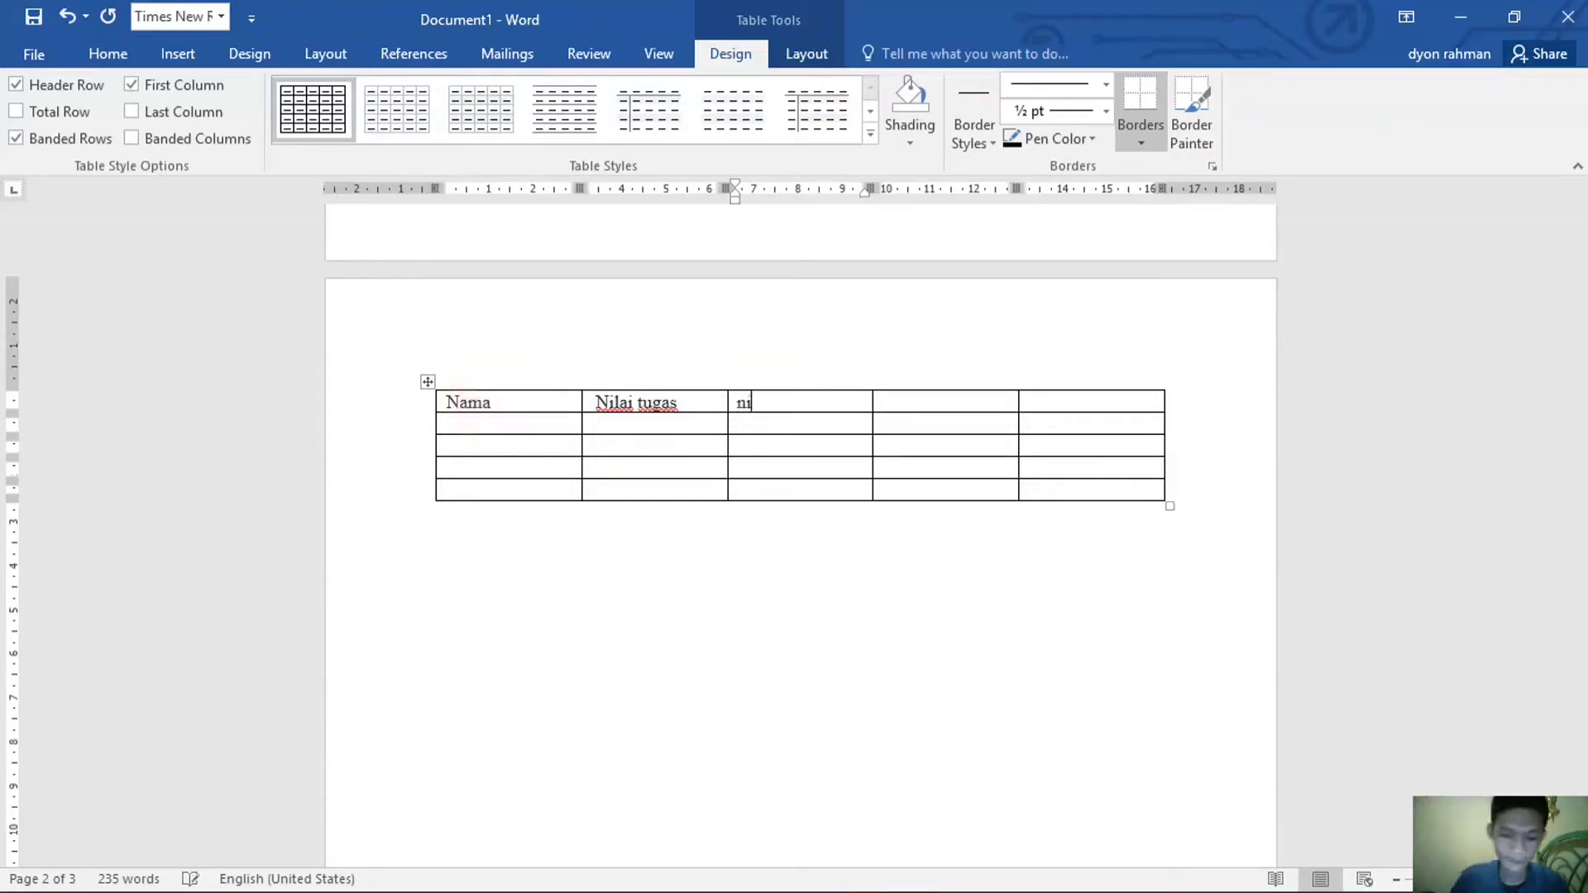
type(" mid")
key("Tab")
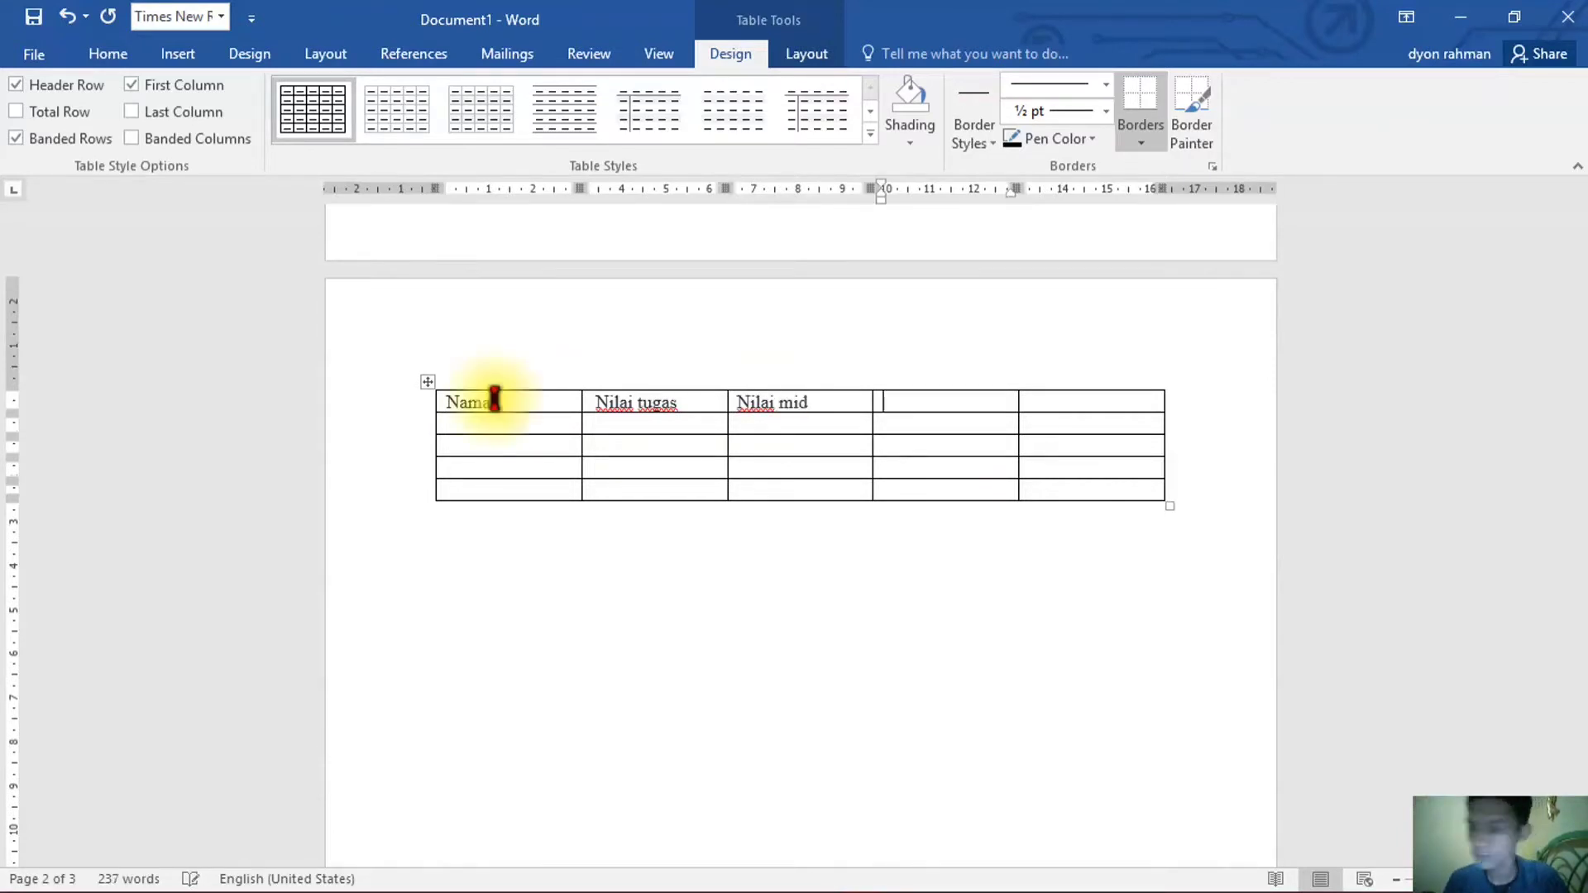
type("nilau")
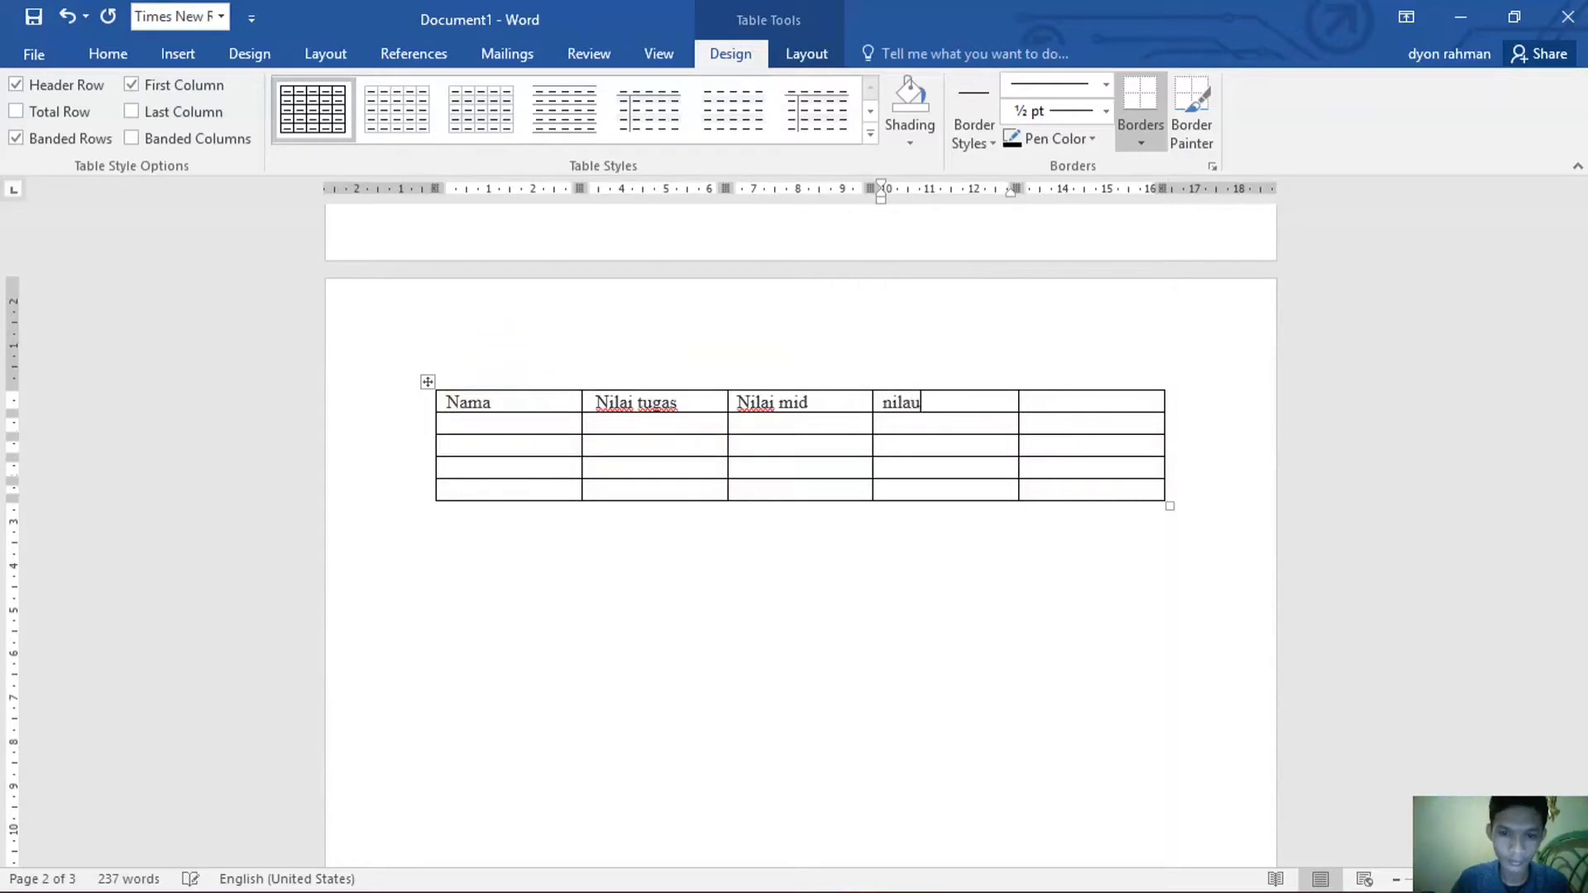
type("i uas")
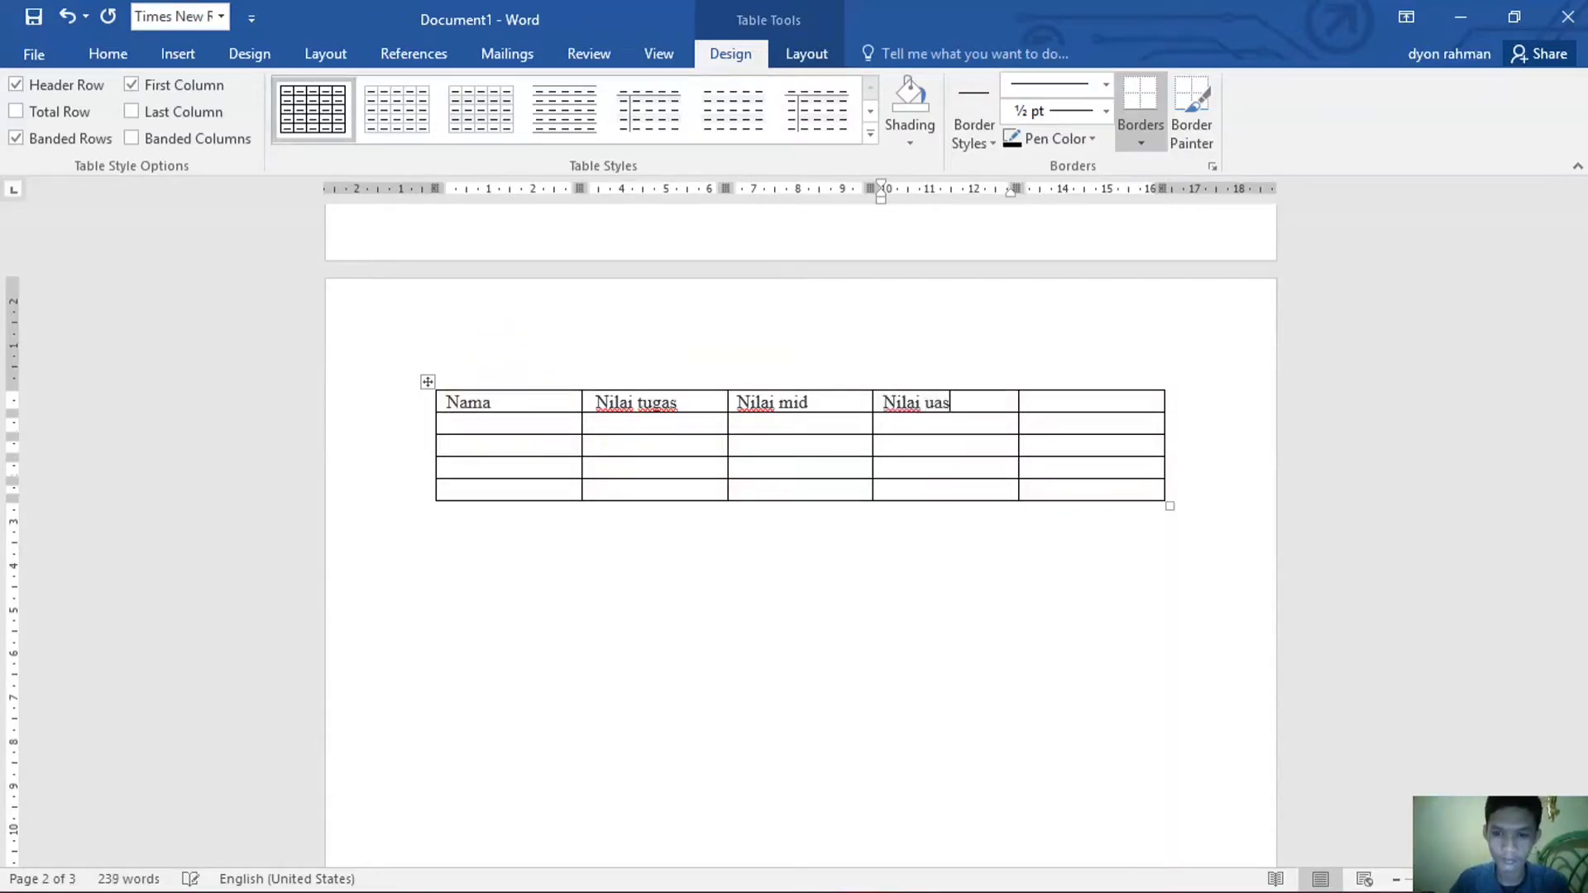
- Enter the heading Nilai akhir in the last cell of the header row
key("Tab")
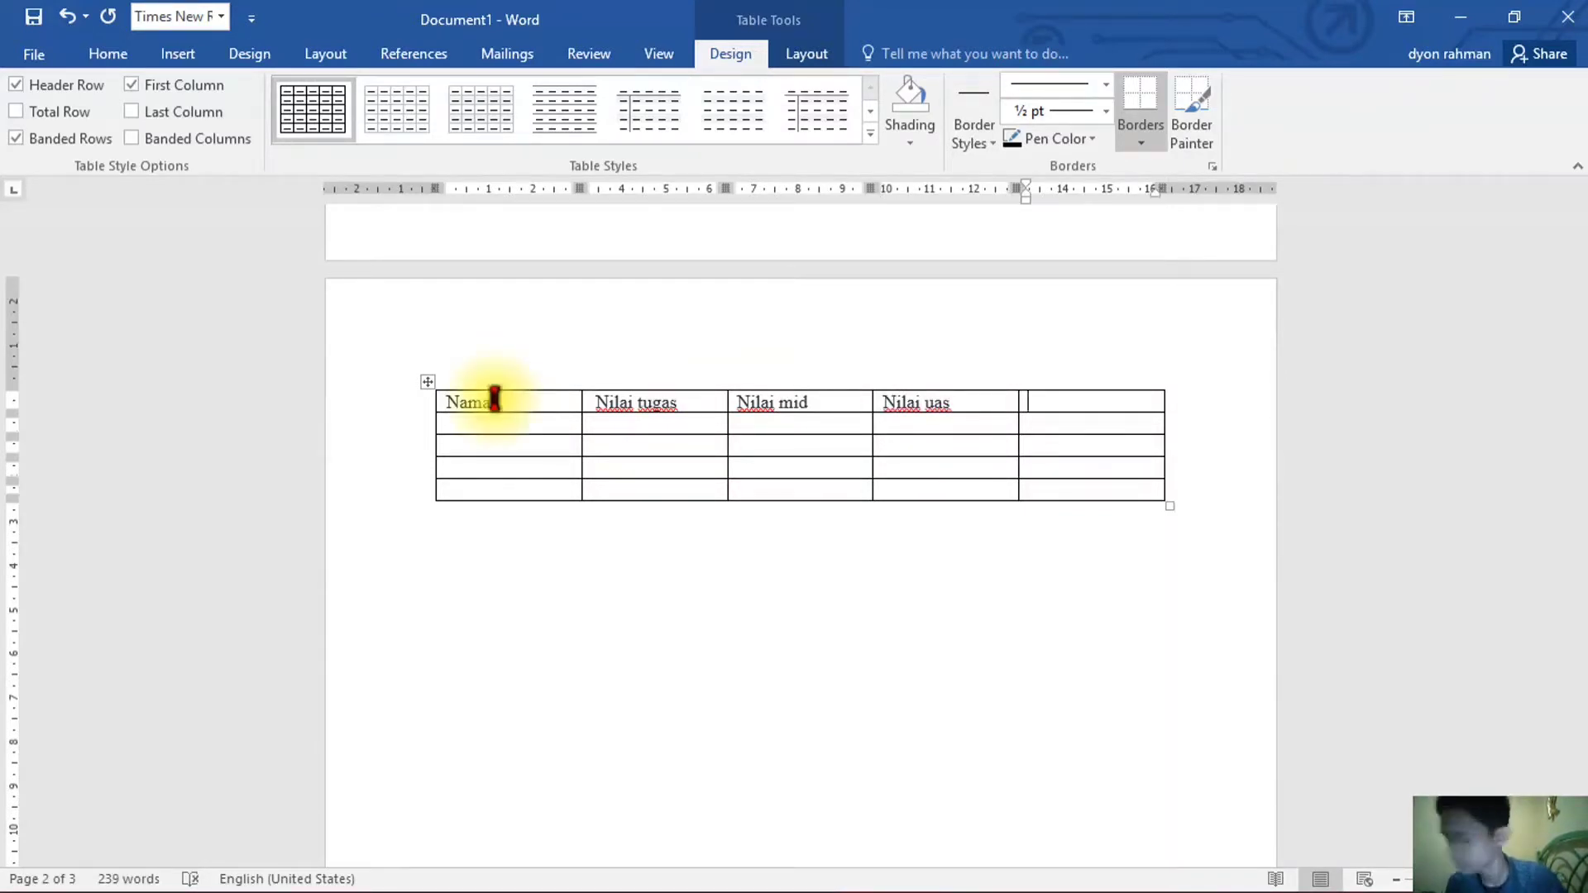
type("nilai akji")
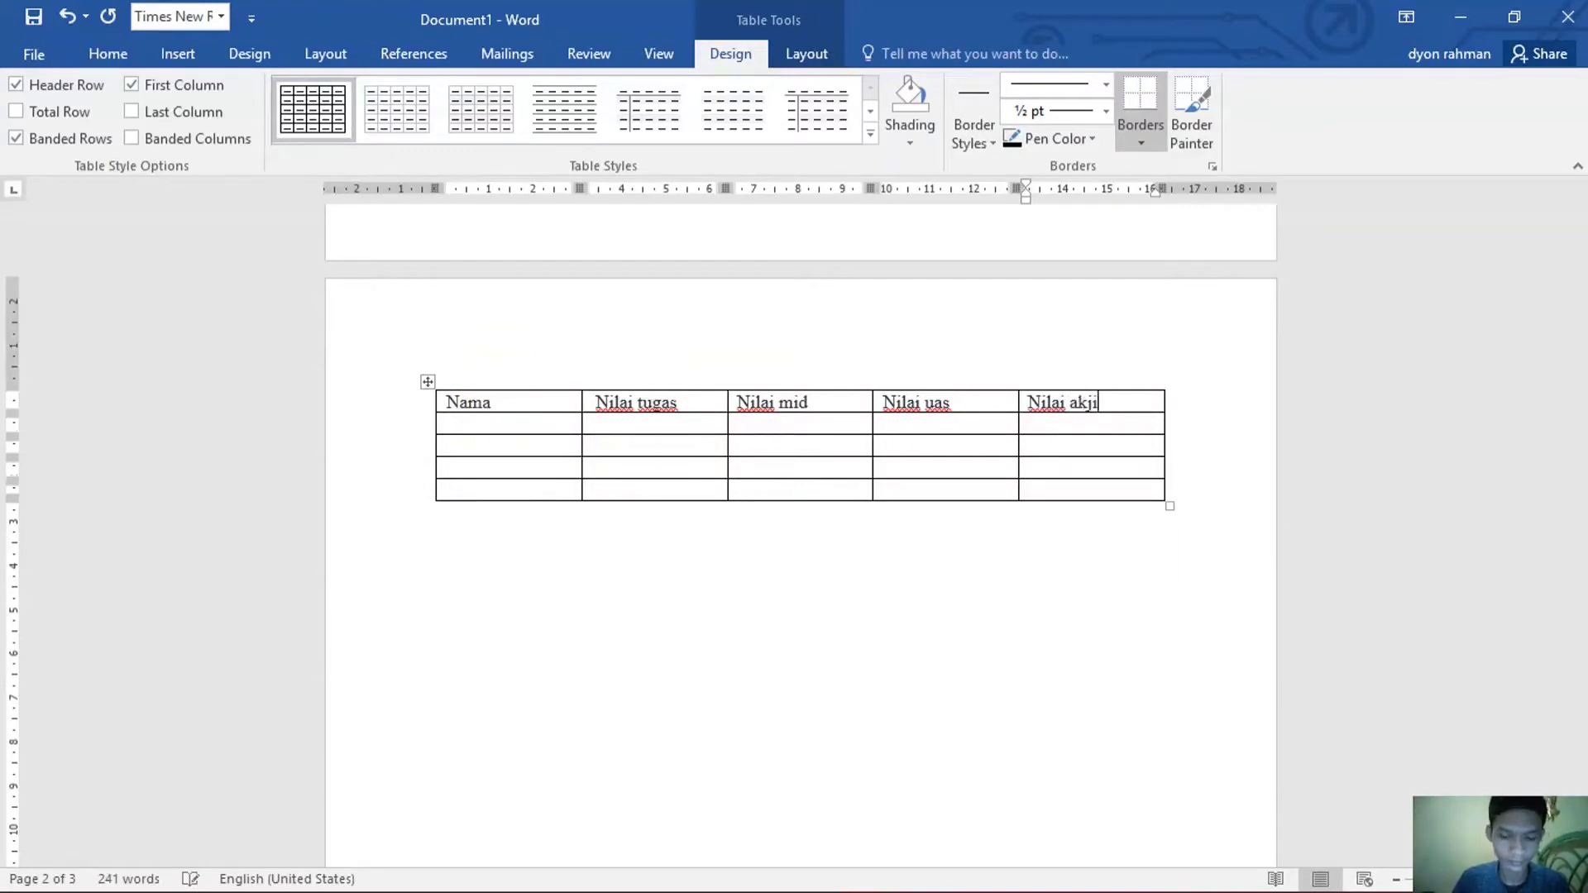
type("r")
key("BackSpace")
key("BackSpace")
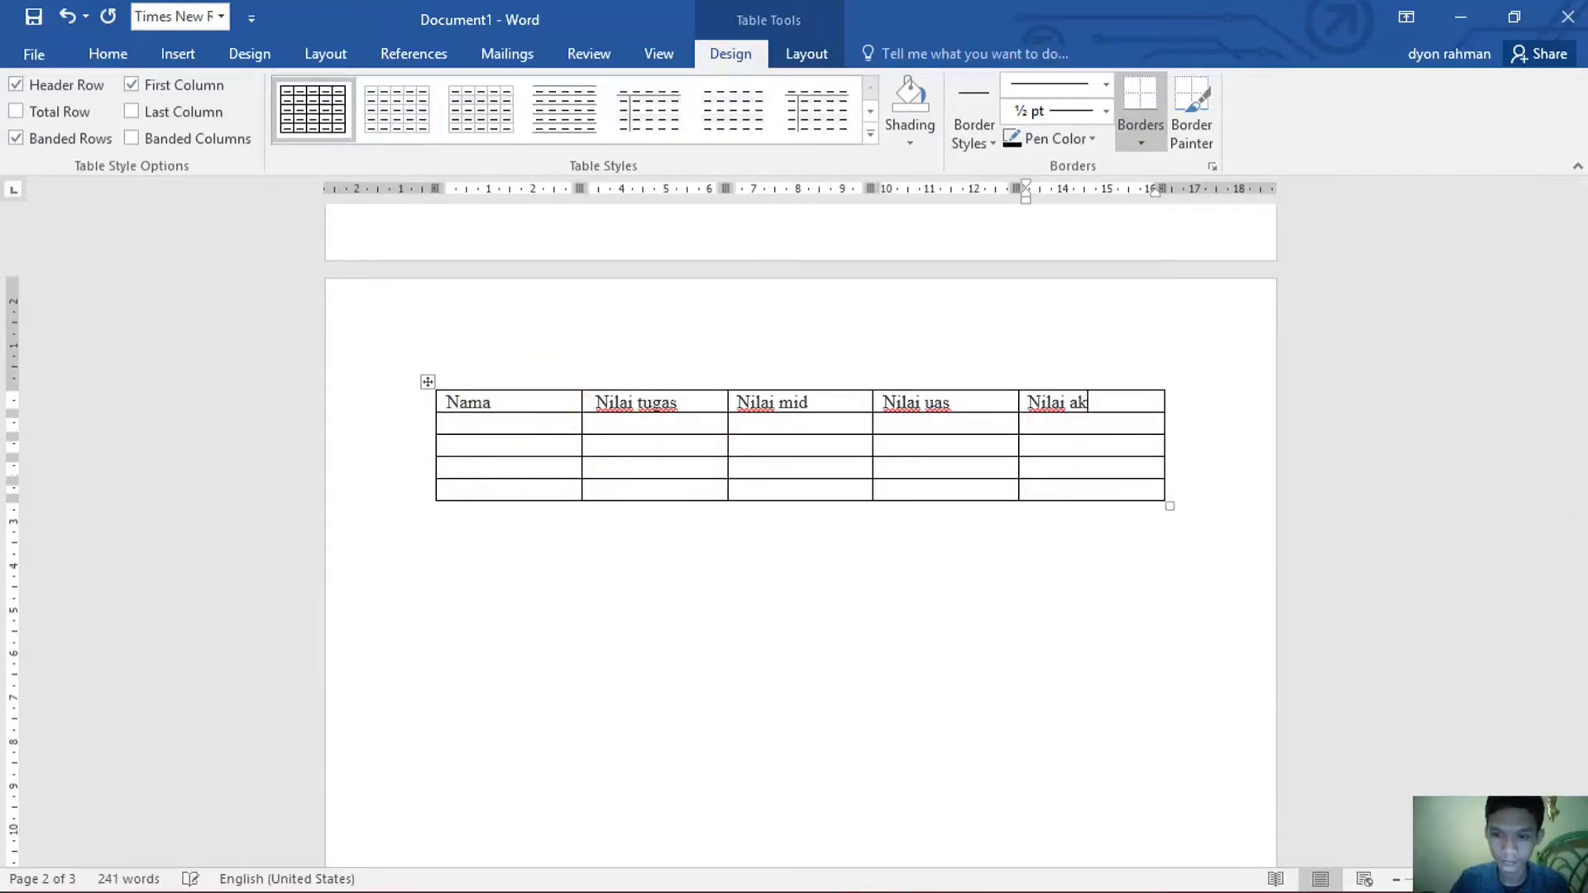
type("hir")
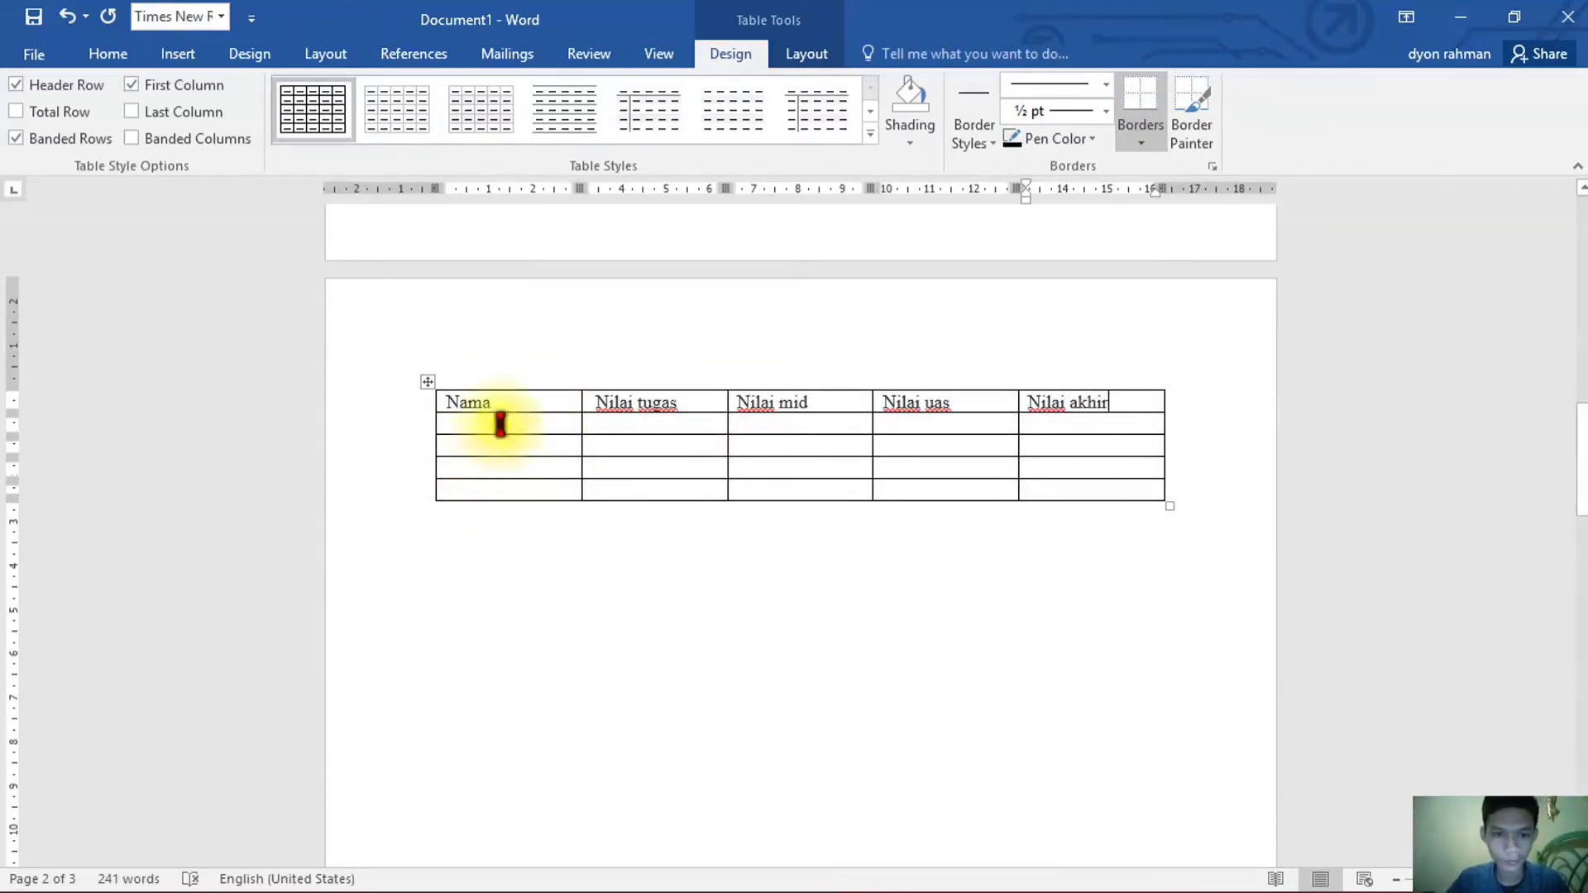
- Enter the first two students' names in the Nama column, directly below the header row
left_click(501, 424)
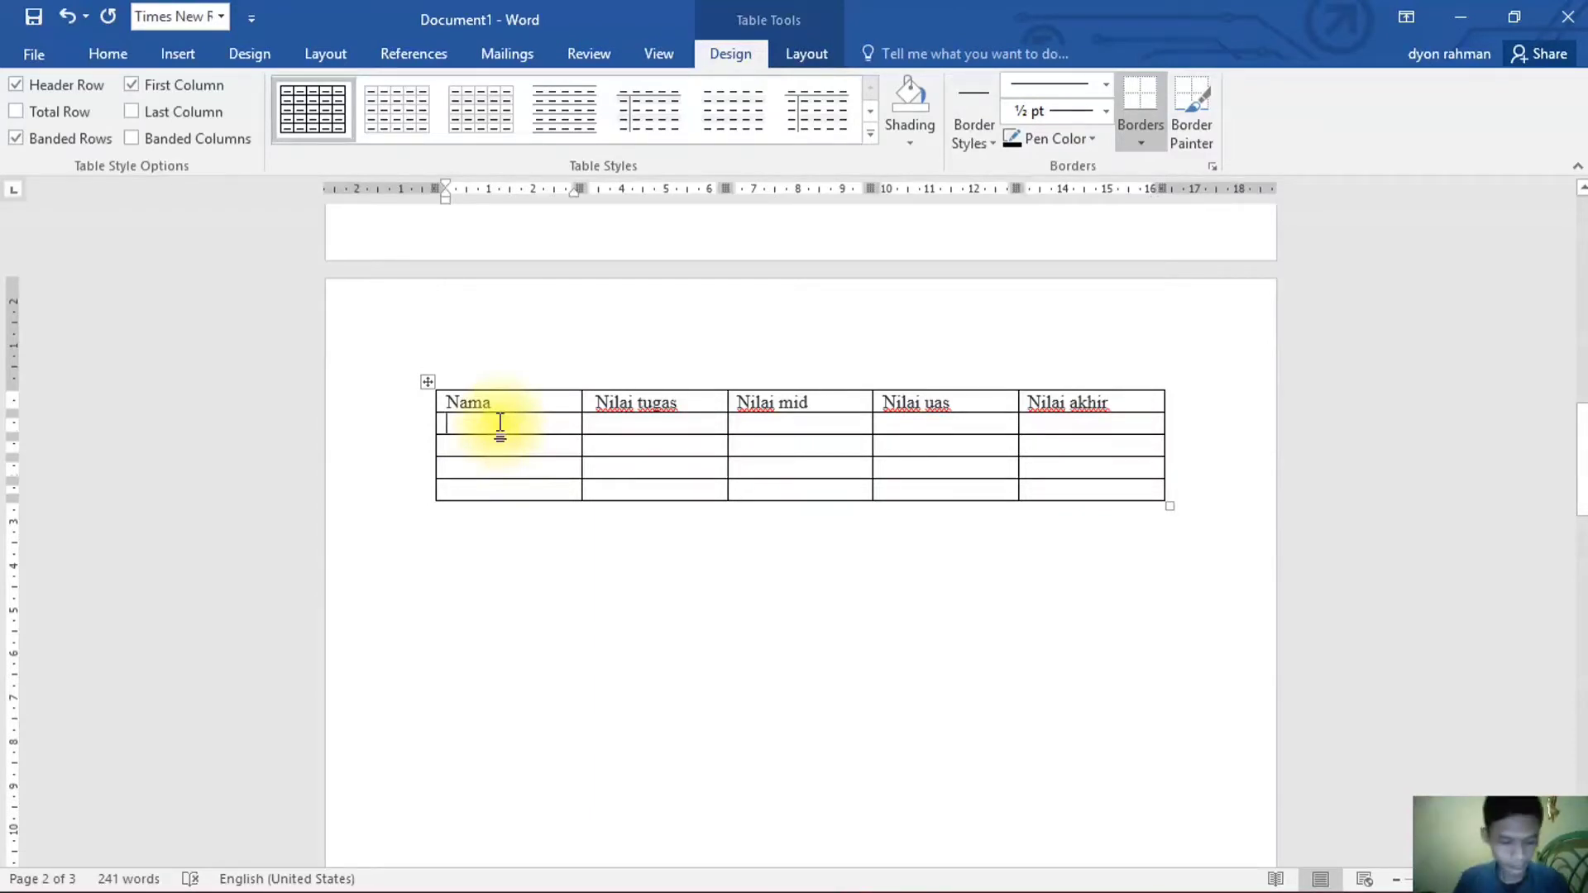
type("Zetria")
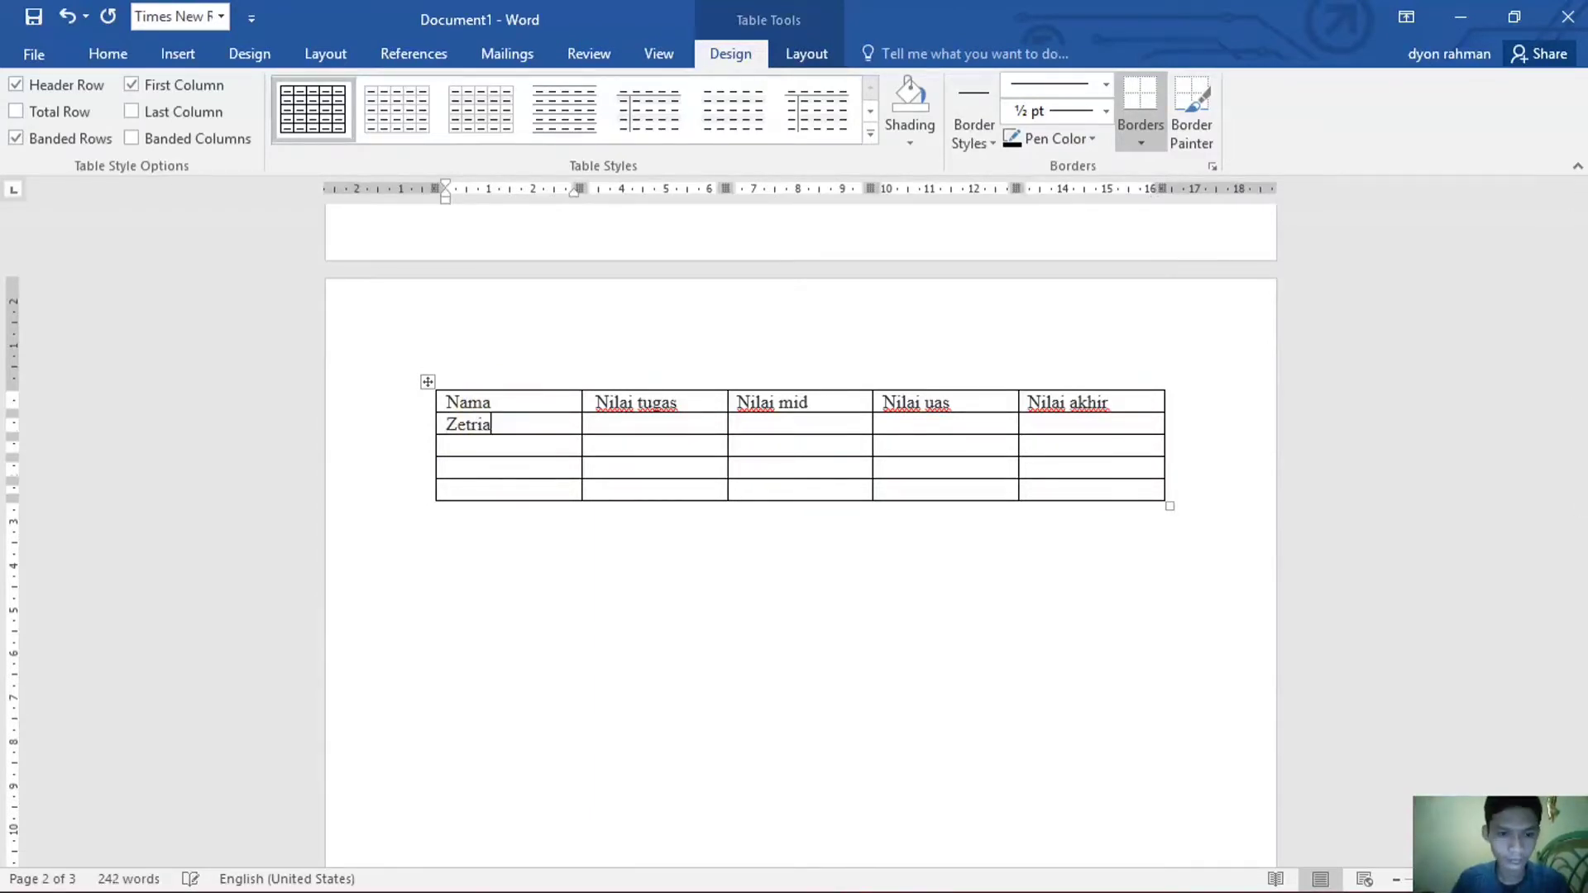
key("Down")
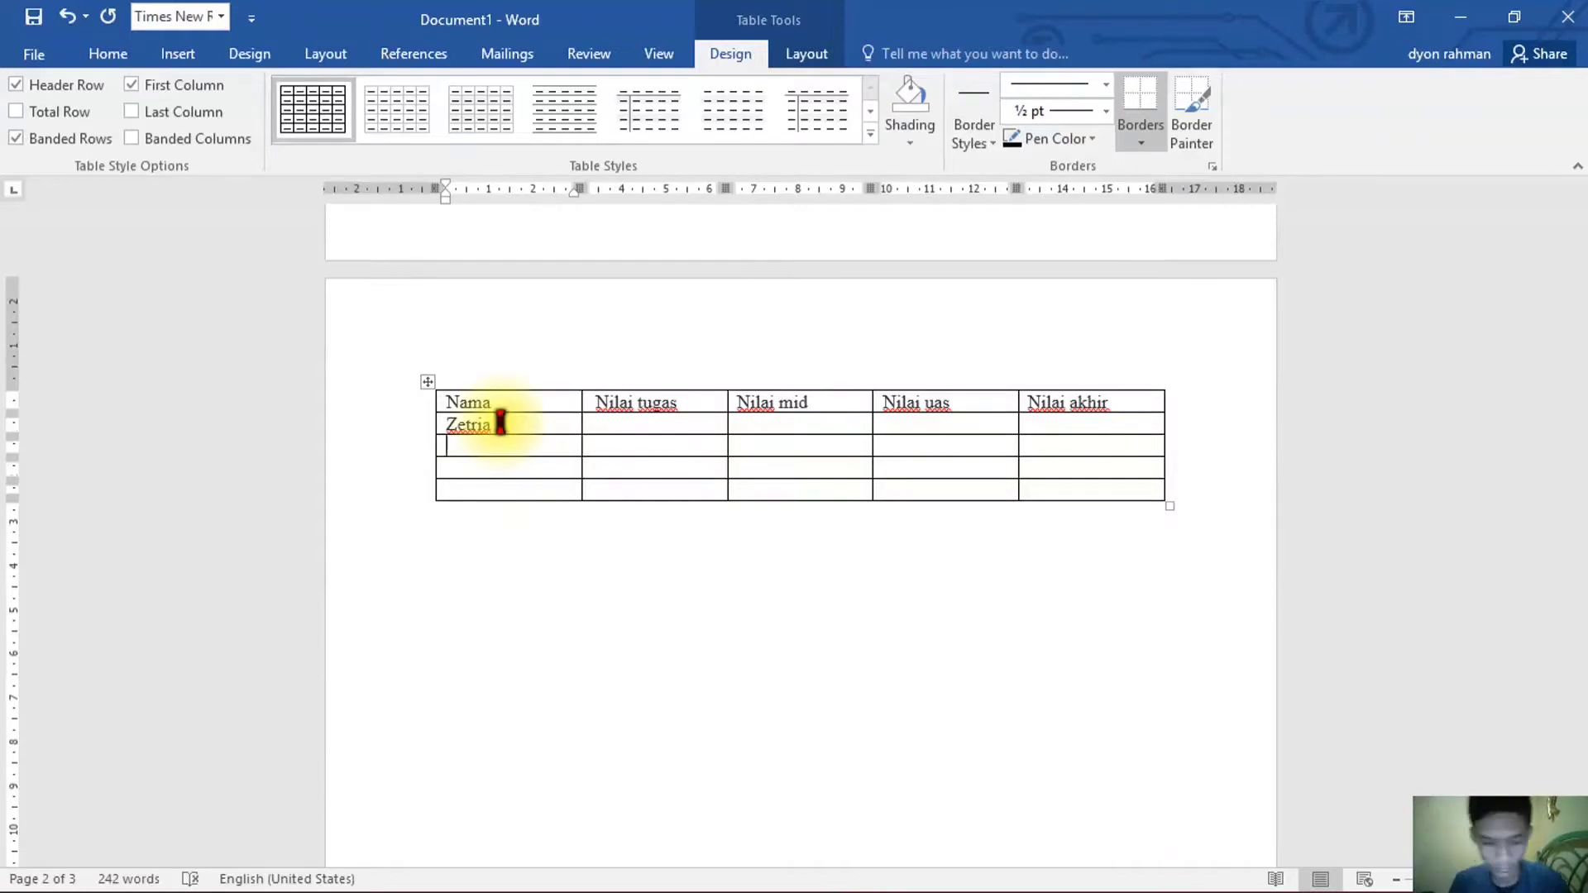
type("Yulia")
key("Down")
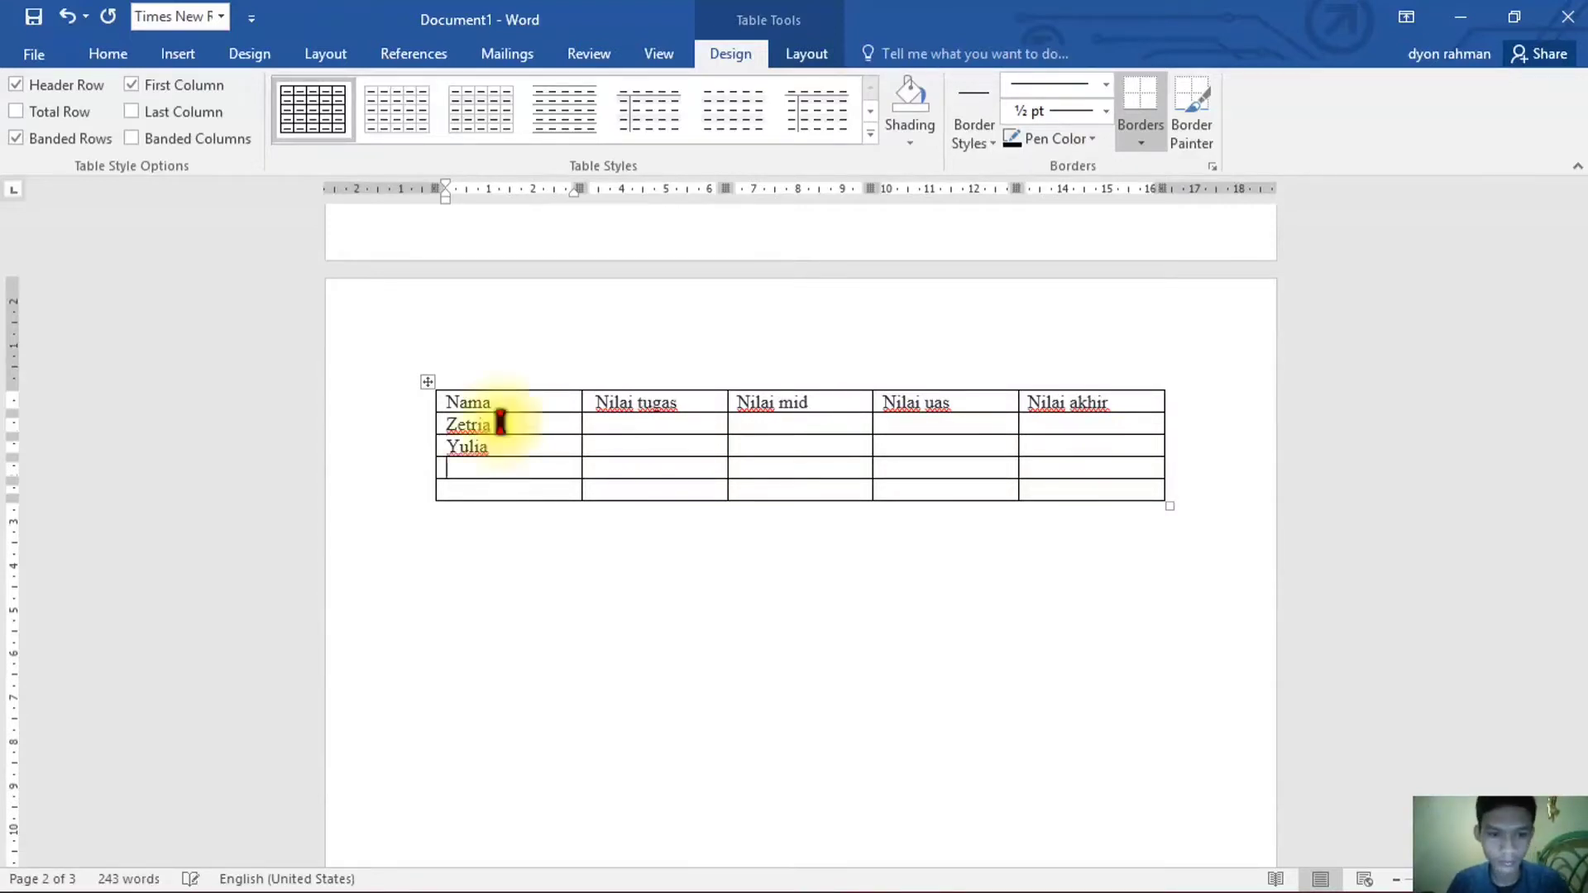
- Enter the third and fourth students' names in the last two rows of the Nama column, each with only its initial capitalised
type("RAhman")
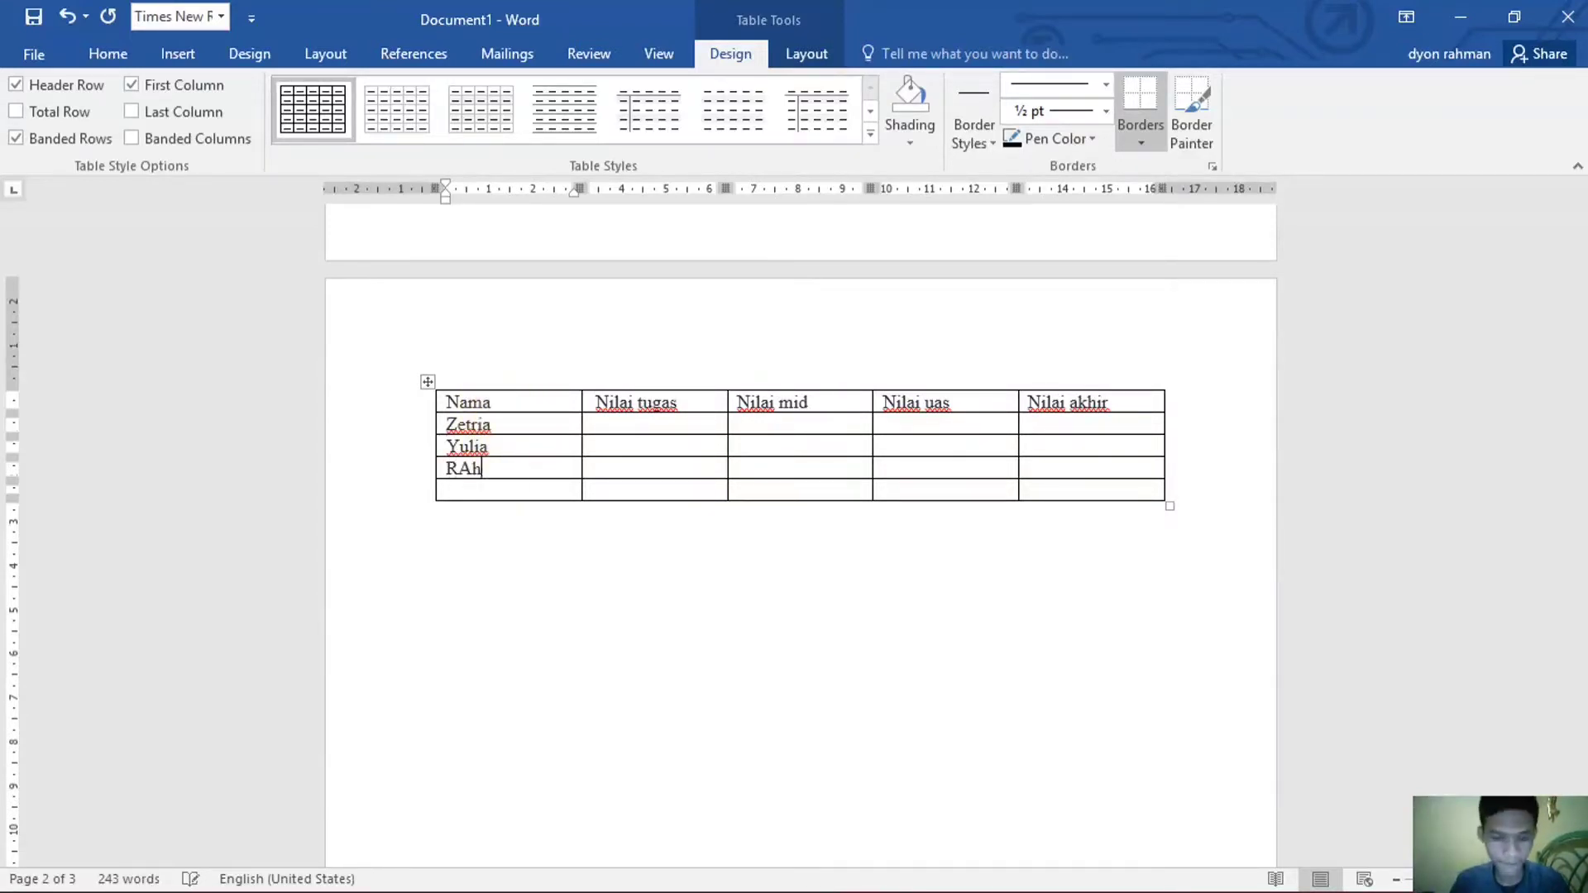
key("BackSpace")
key("BackSpace")
key("BackSpace")
key("BackSpace")
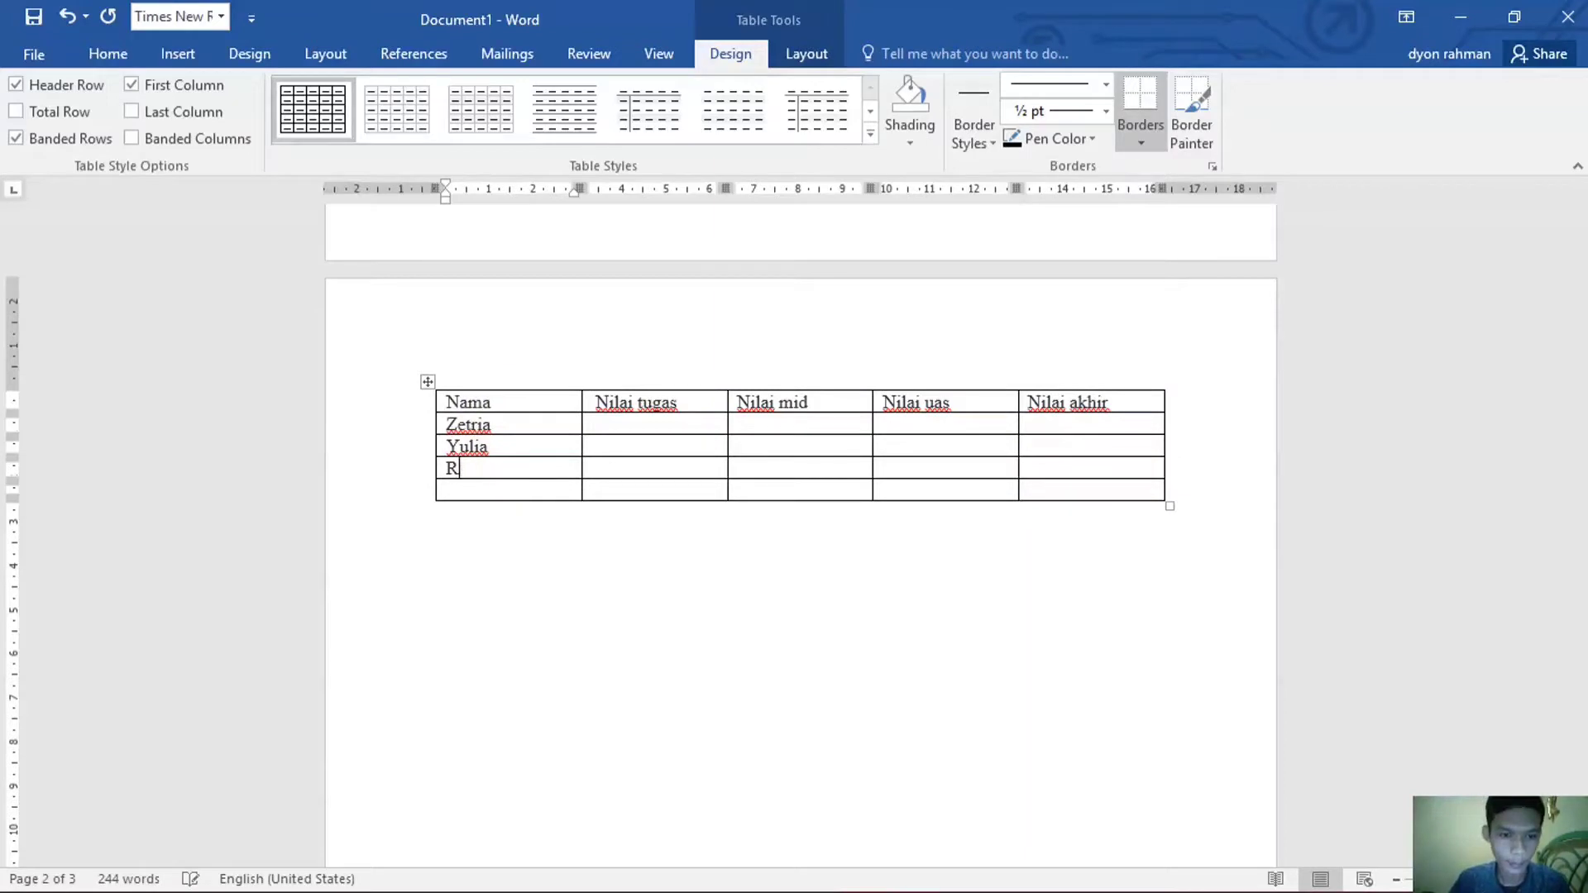
type("ahma")
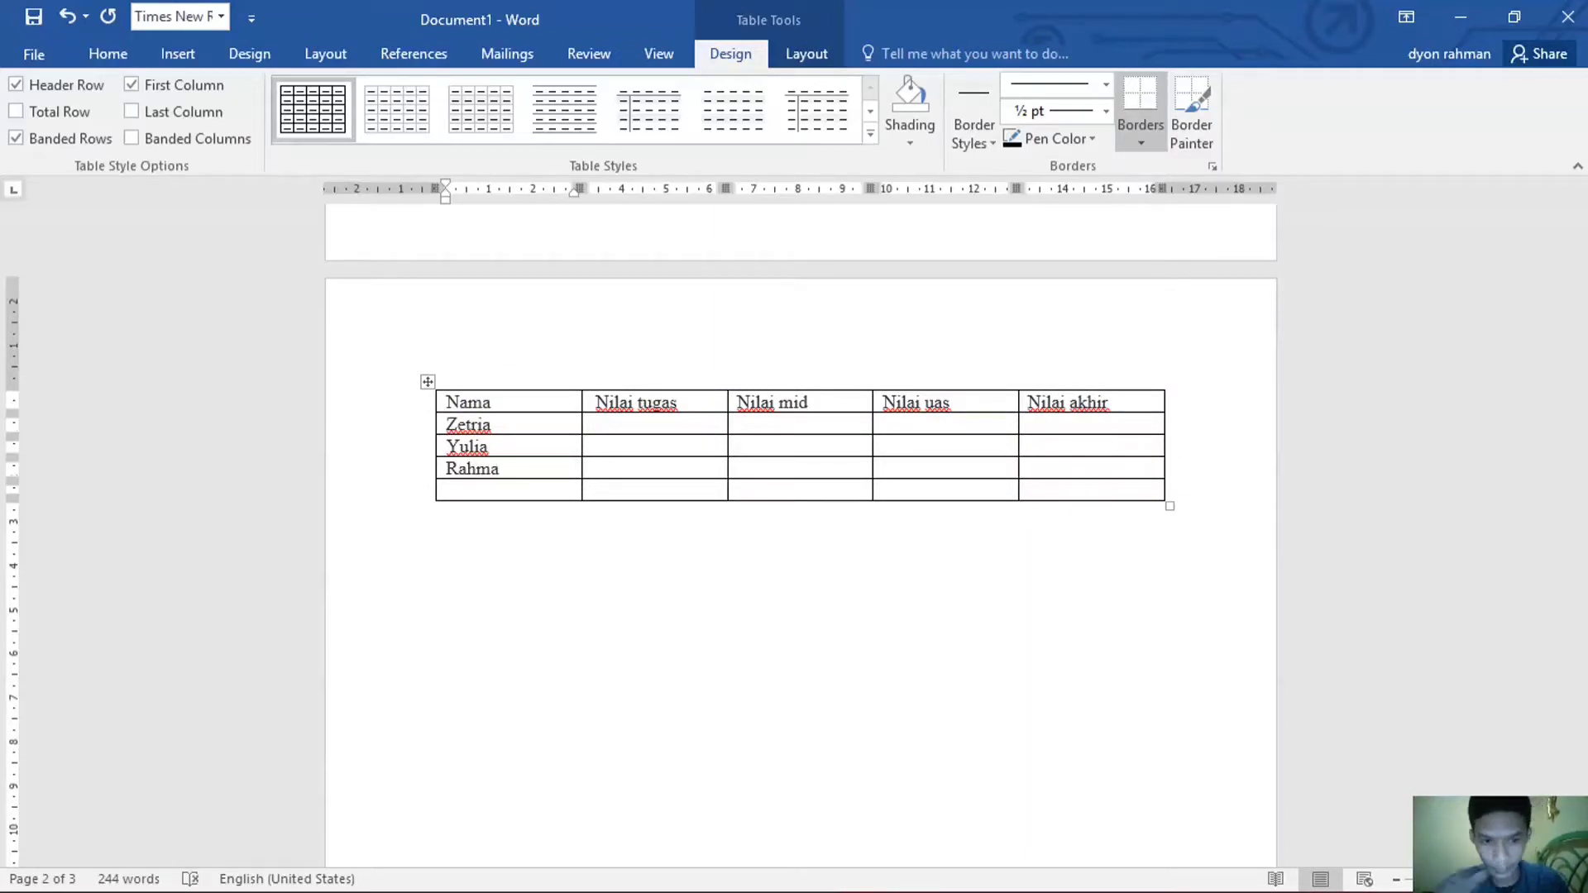
left_click(472, 490)
type("cyntia")
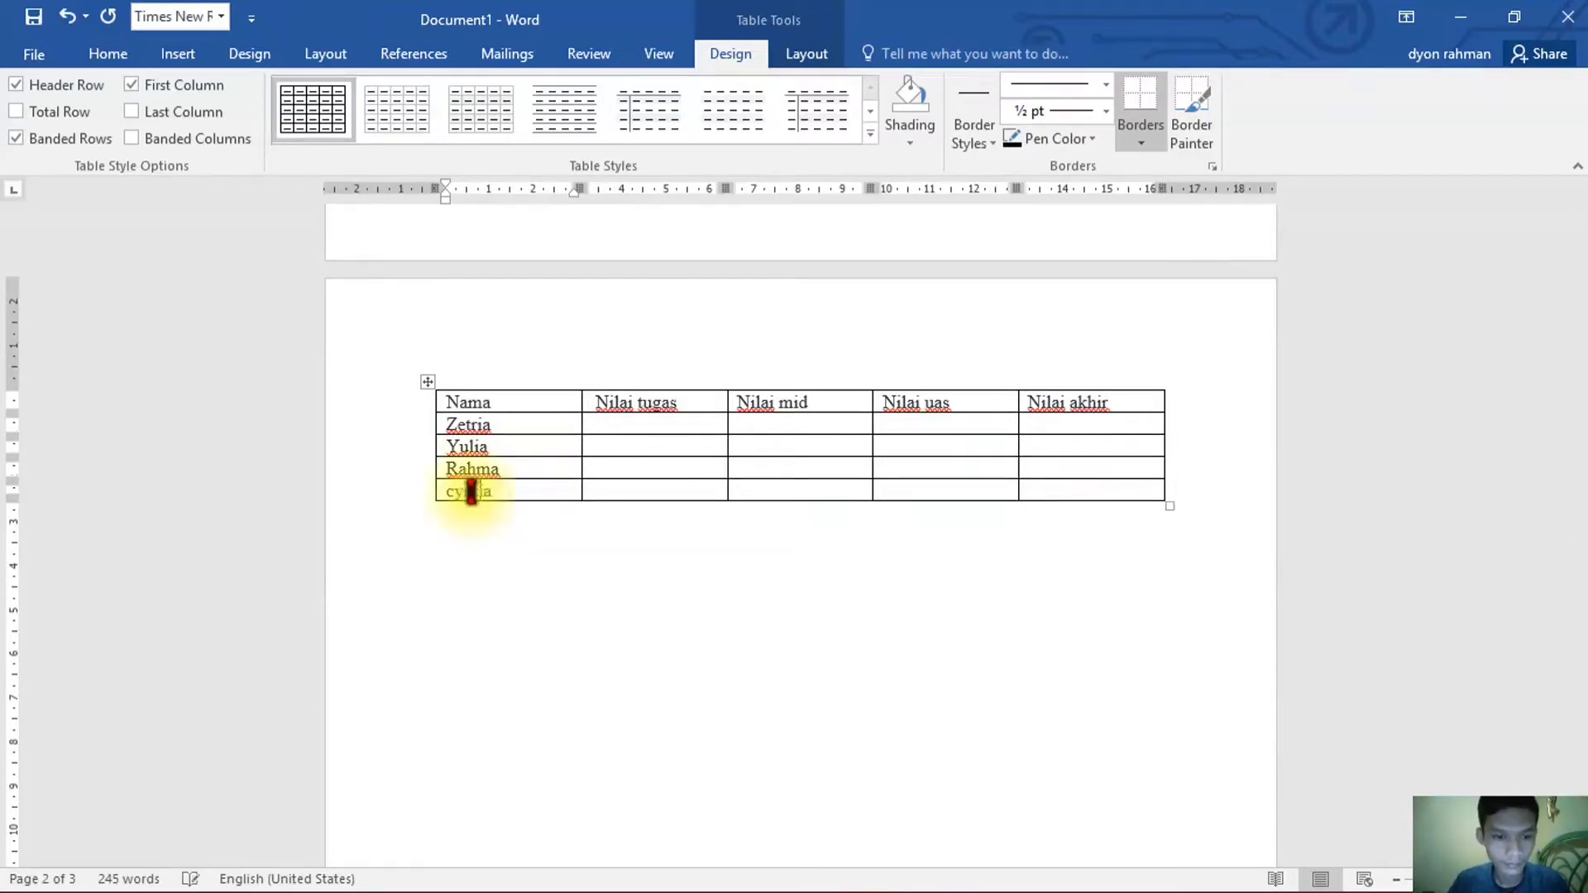
key("BackSpace")
type("C")
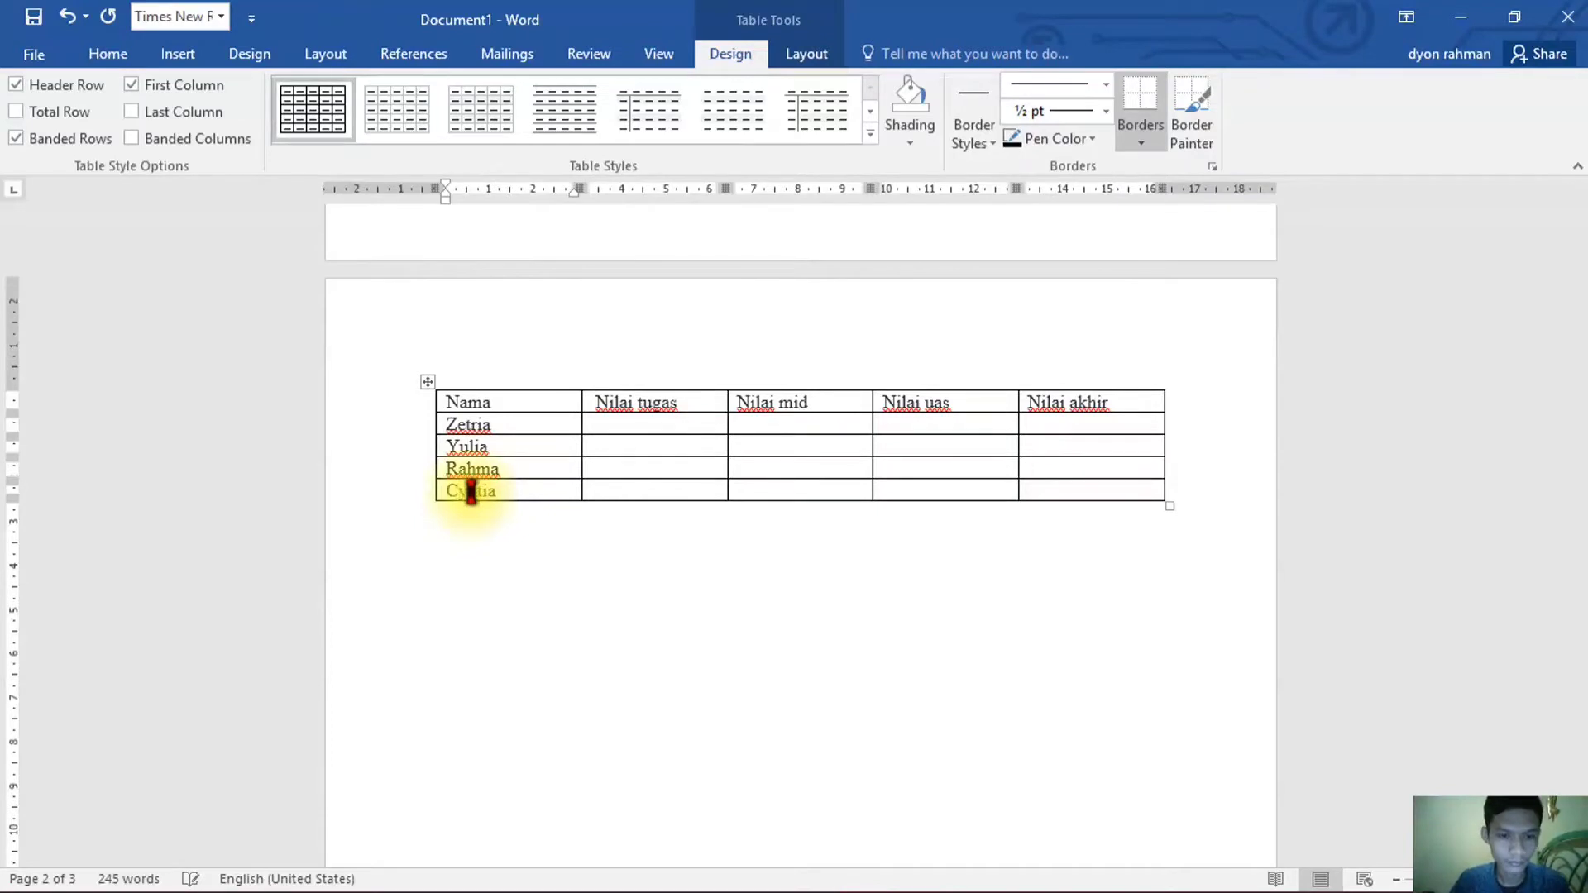
- Enter 70, 85 and 55 as the Nilai tugas scores of the first three students
left_click(620, 425)
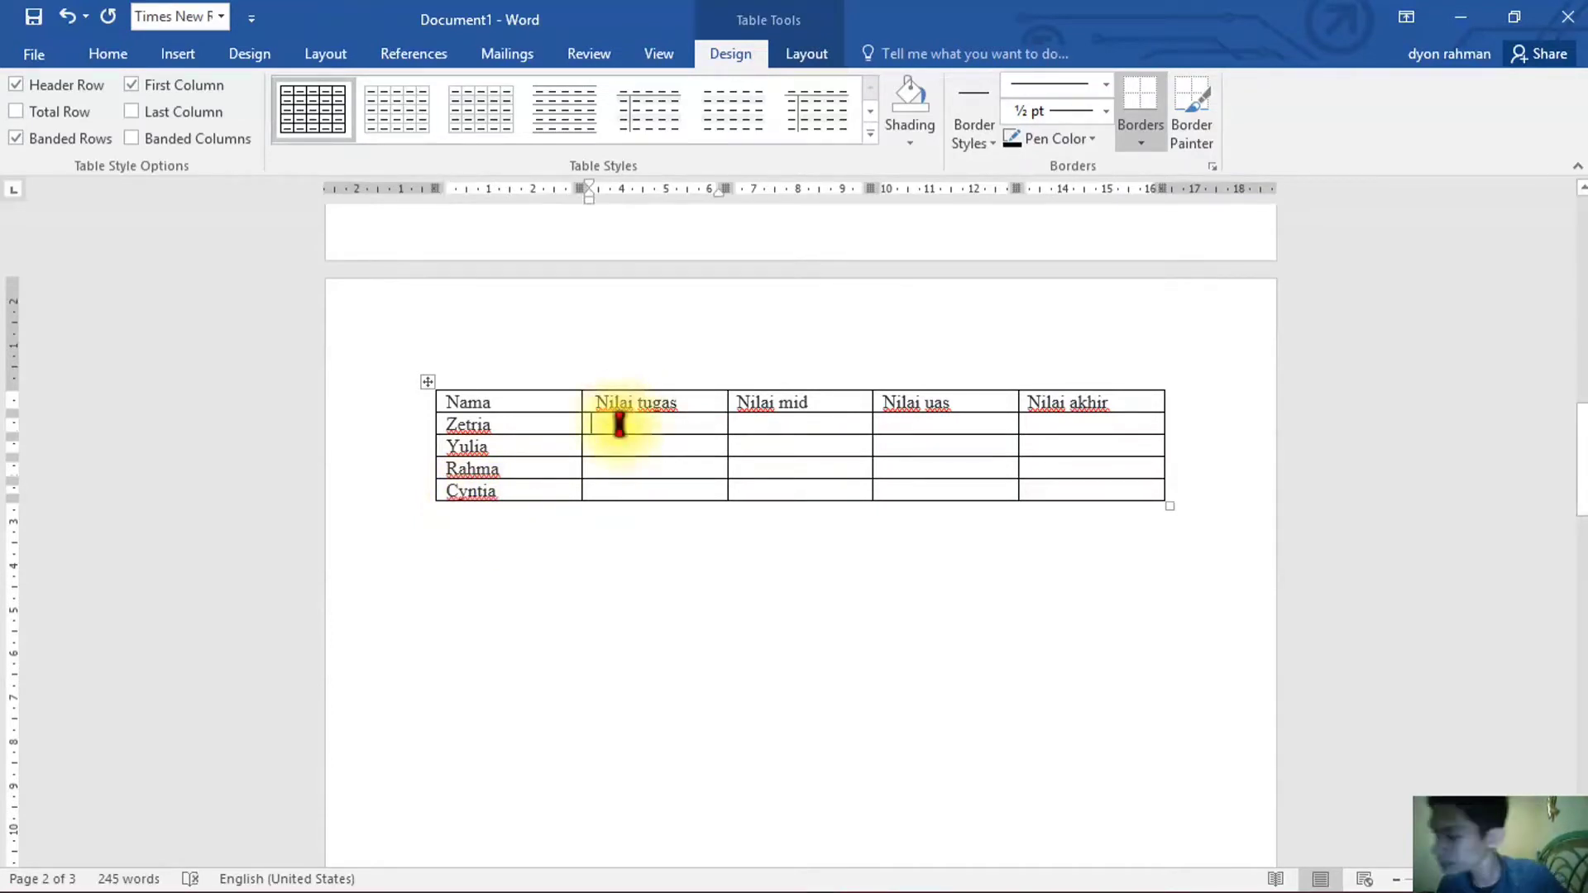
type("70")
key("Down")
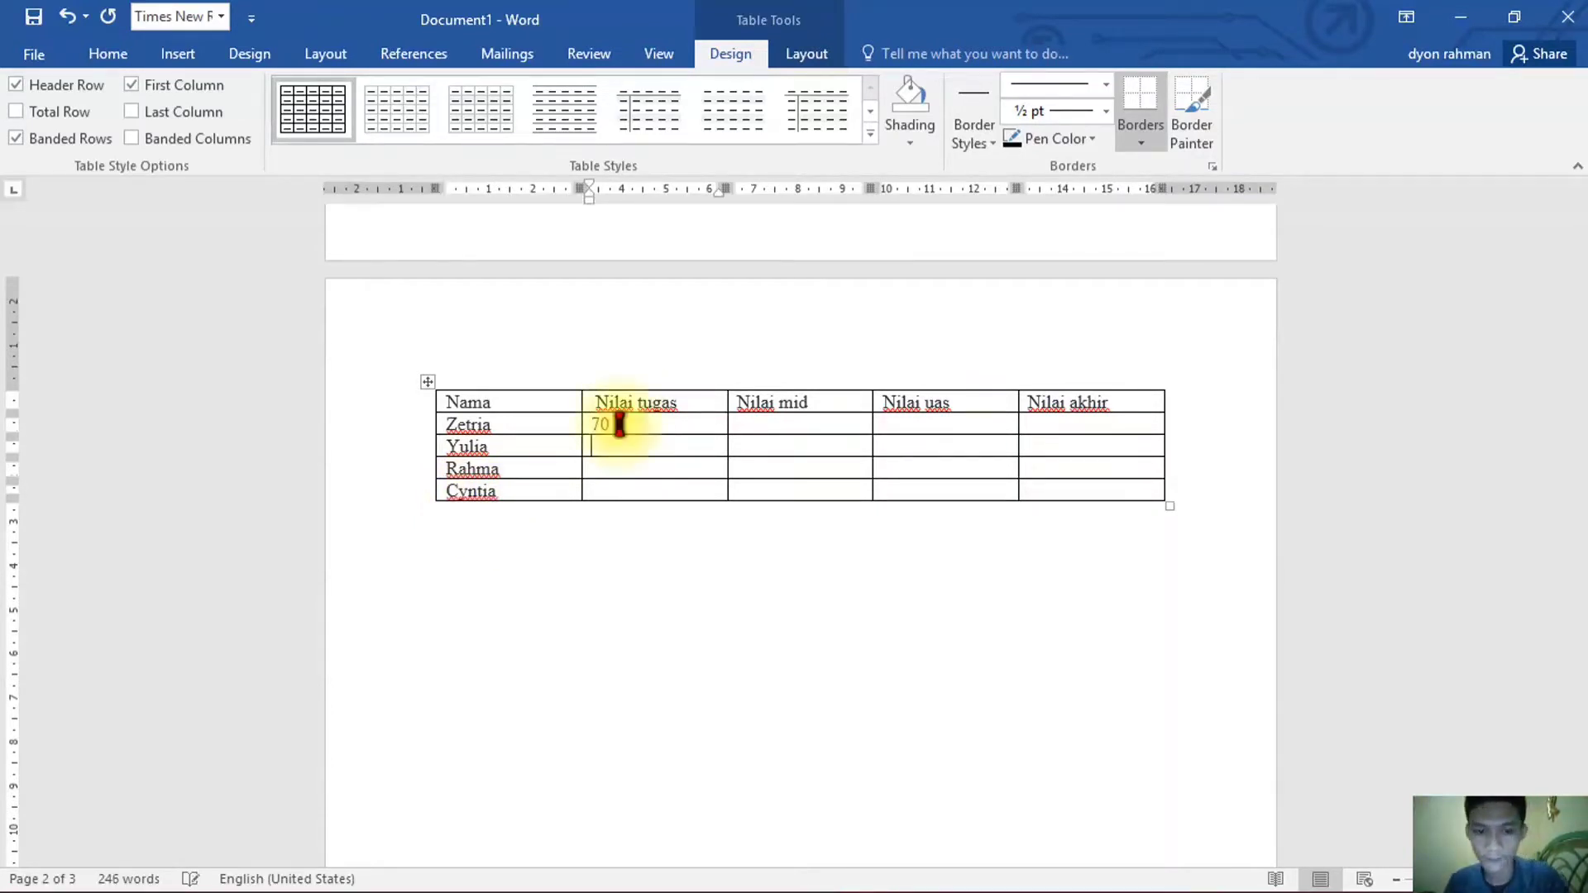
type("8")
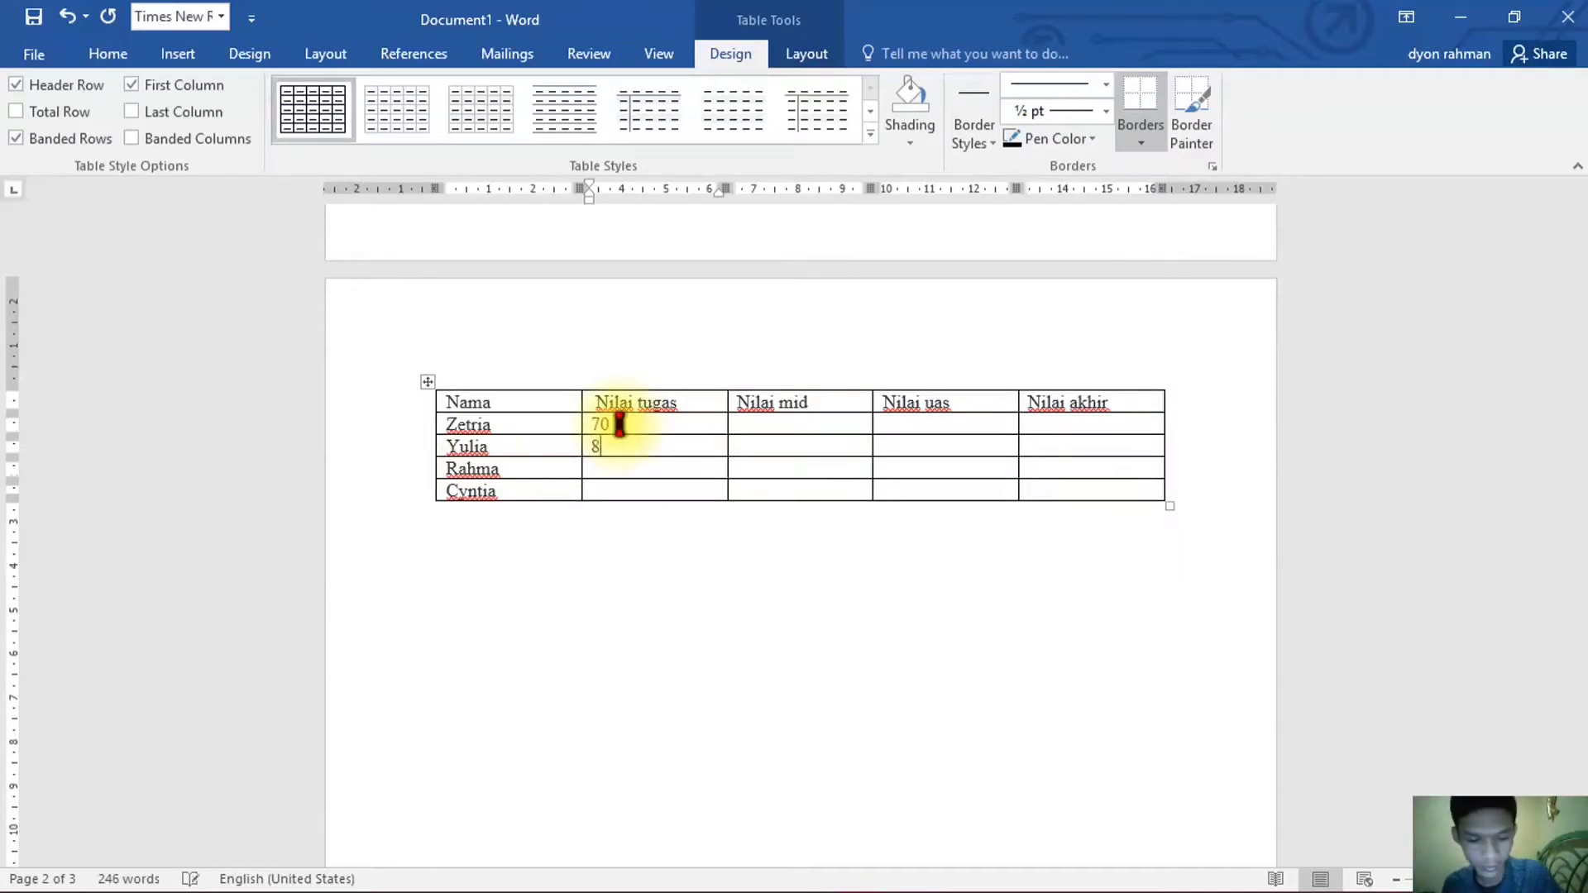
type("5")
key("Down")
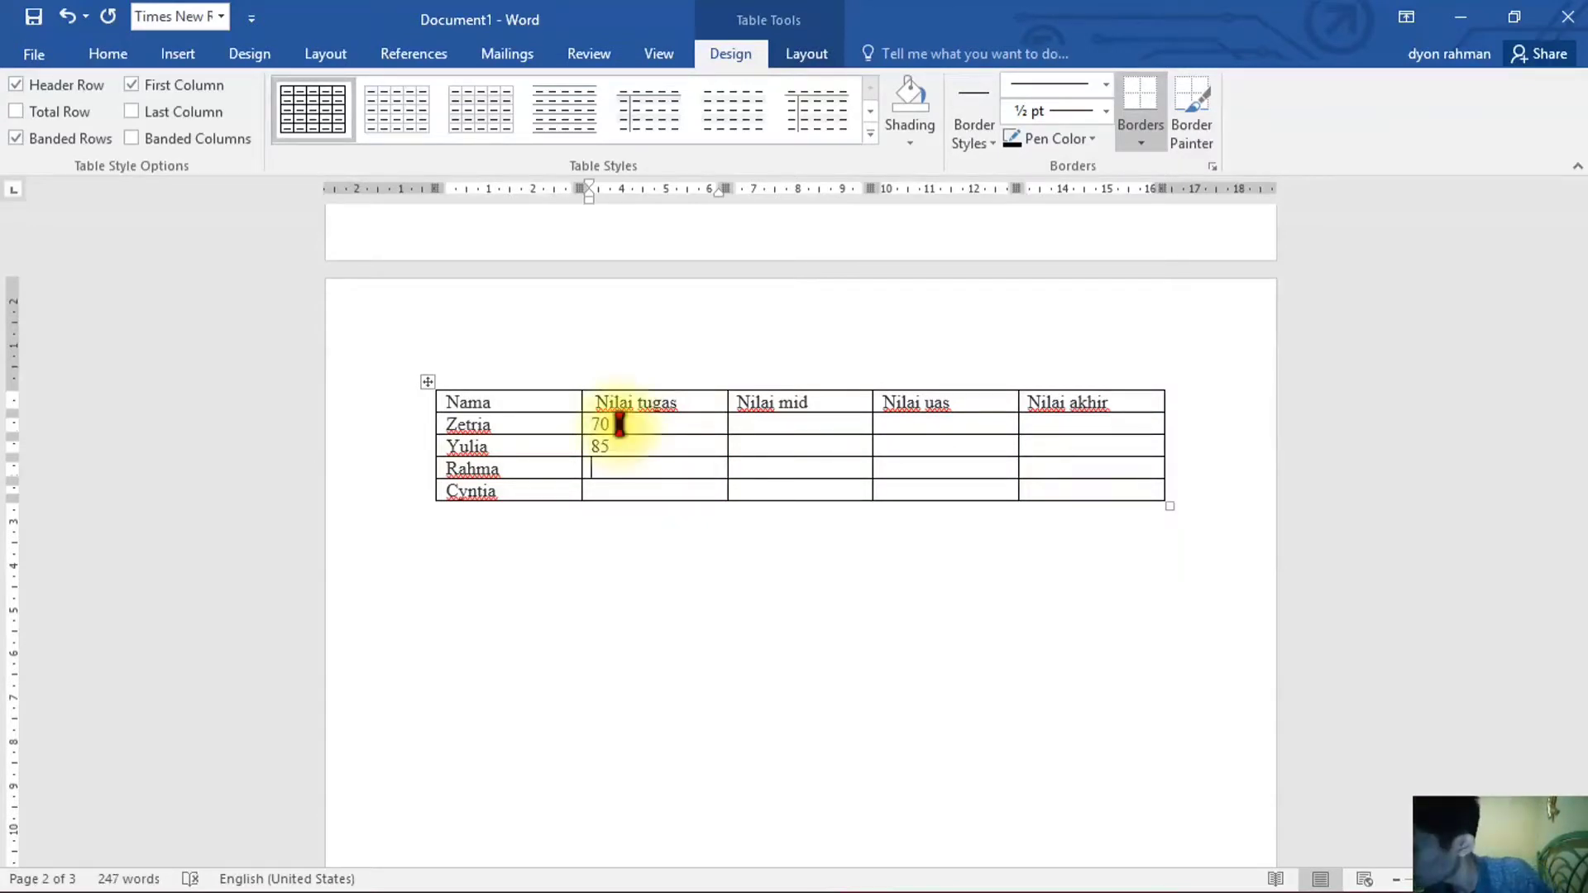
type("5")
key("Down")
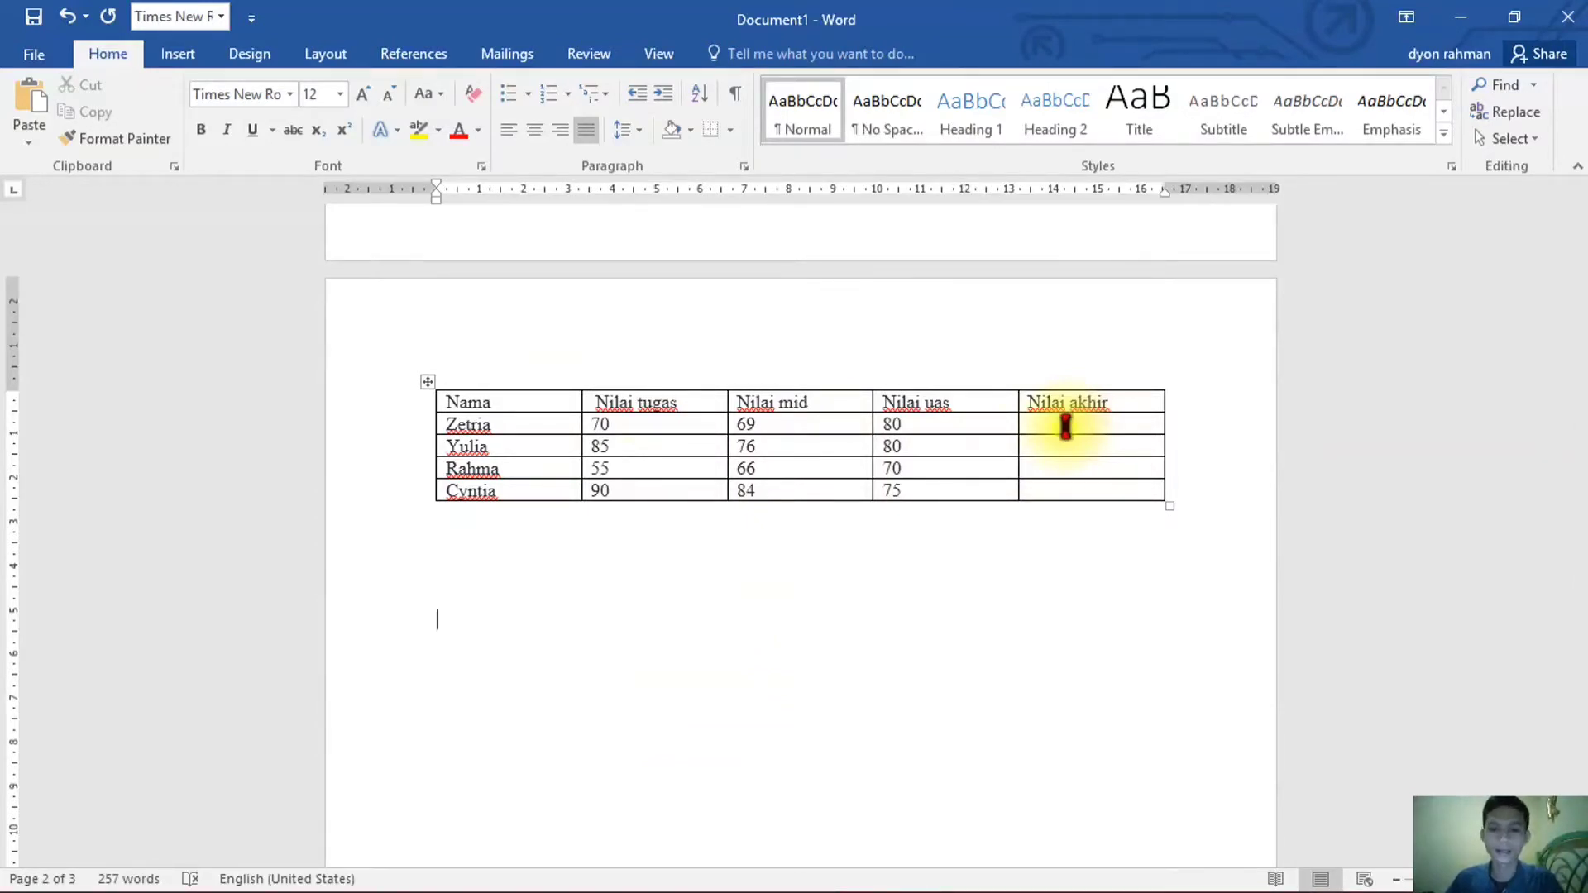
- Start a table formula in the first student's Nilai akhir cell and clear the default SUM(LEFT) expression down to the equals sign
left_click(1065, 428)
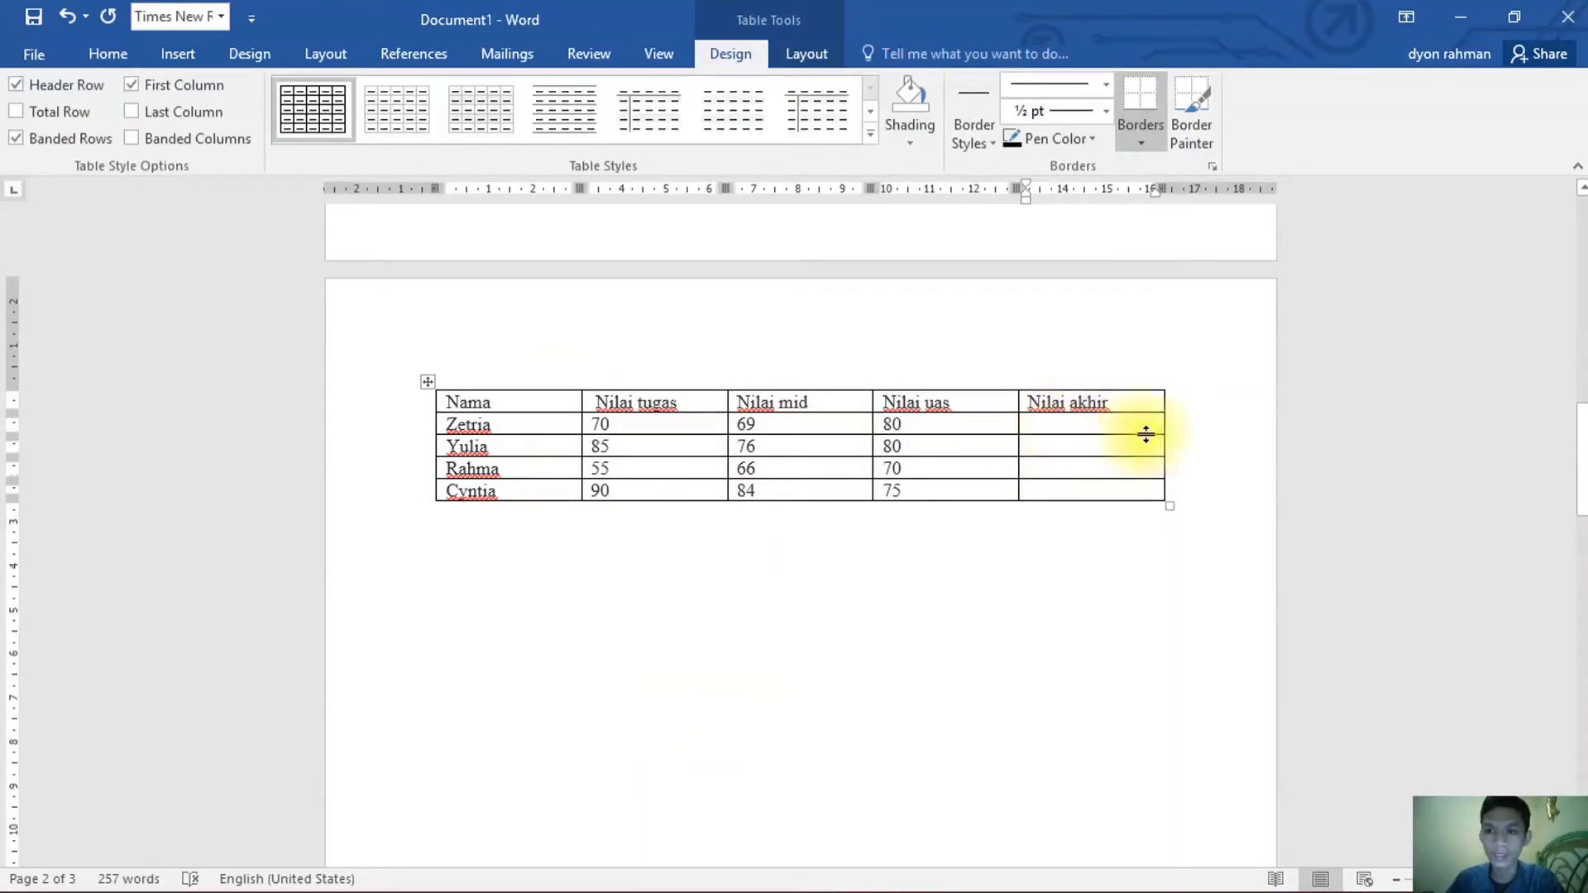
left_click(806, 54)
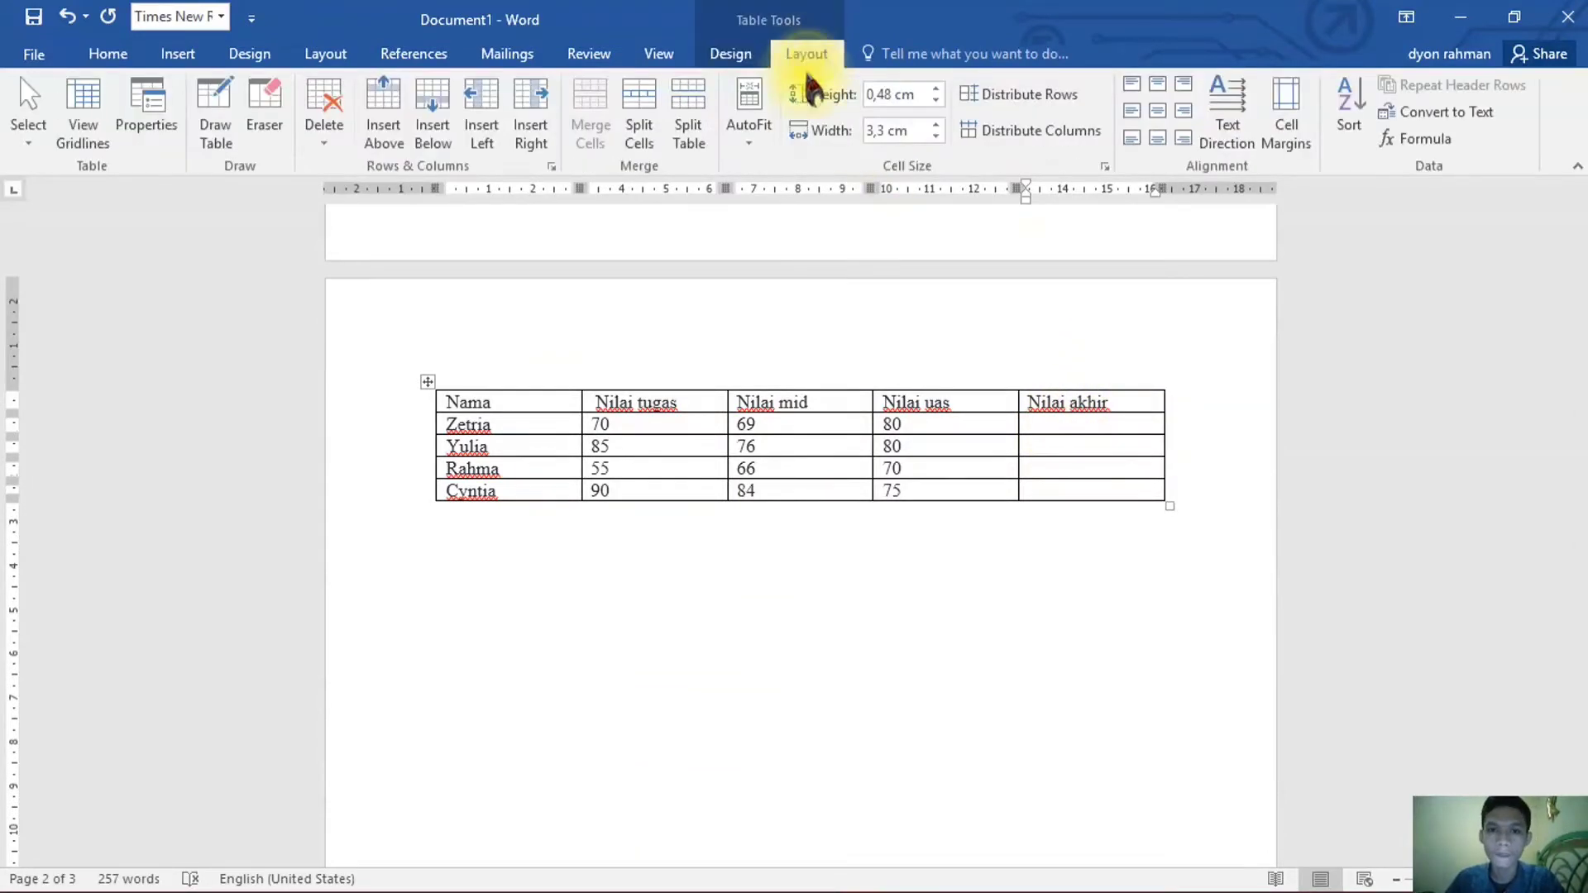
left_click(1404, 141)
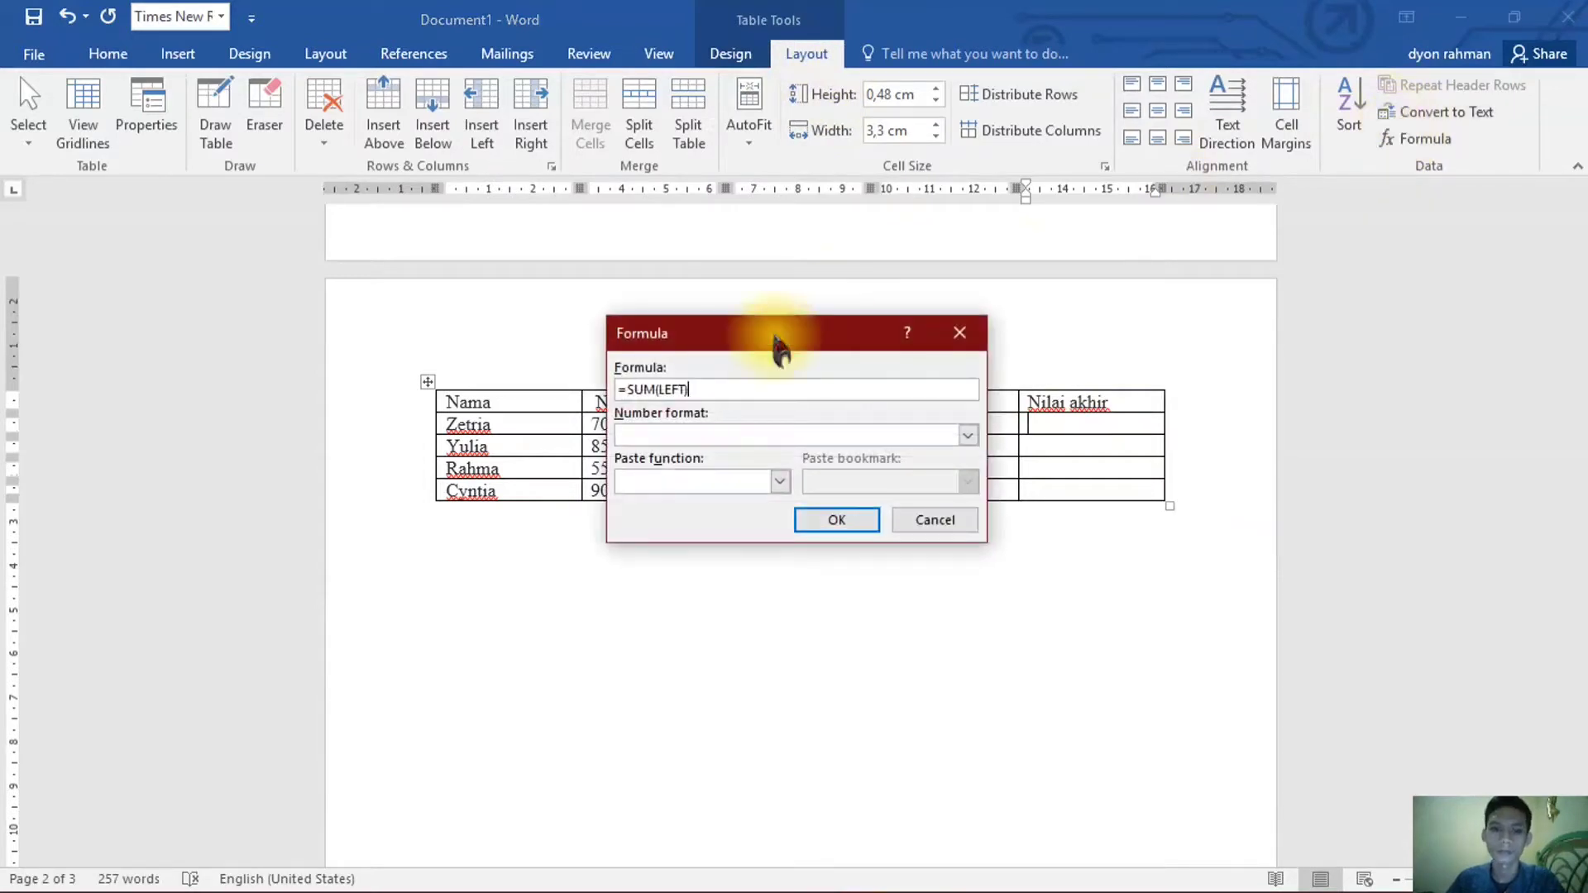
left_click_drag(757, 344, 914, 169)
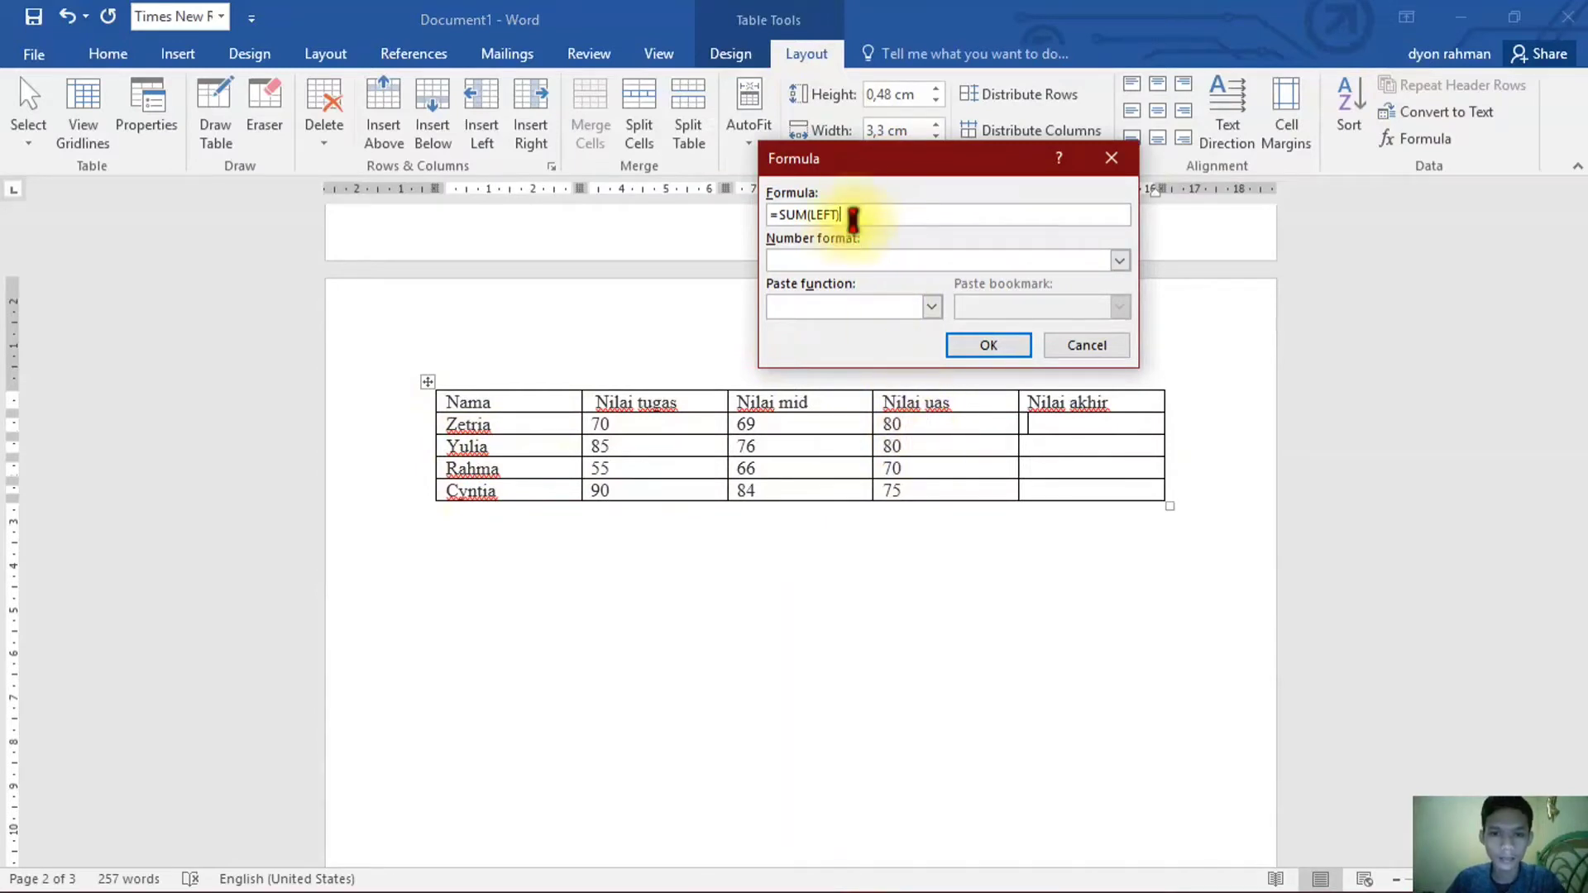
key("BackSpace")
key("BackSpace")
key("BackSpace")
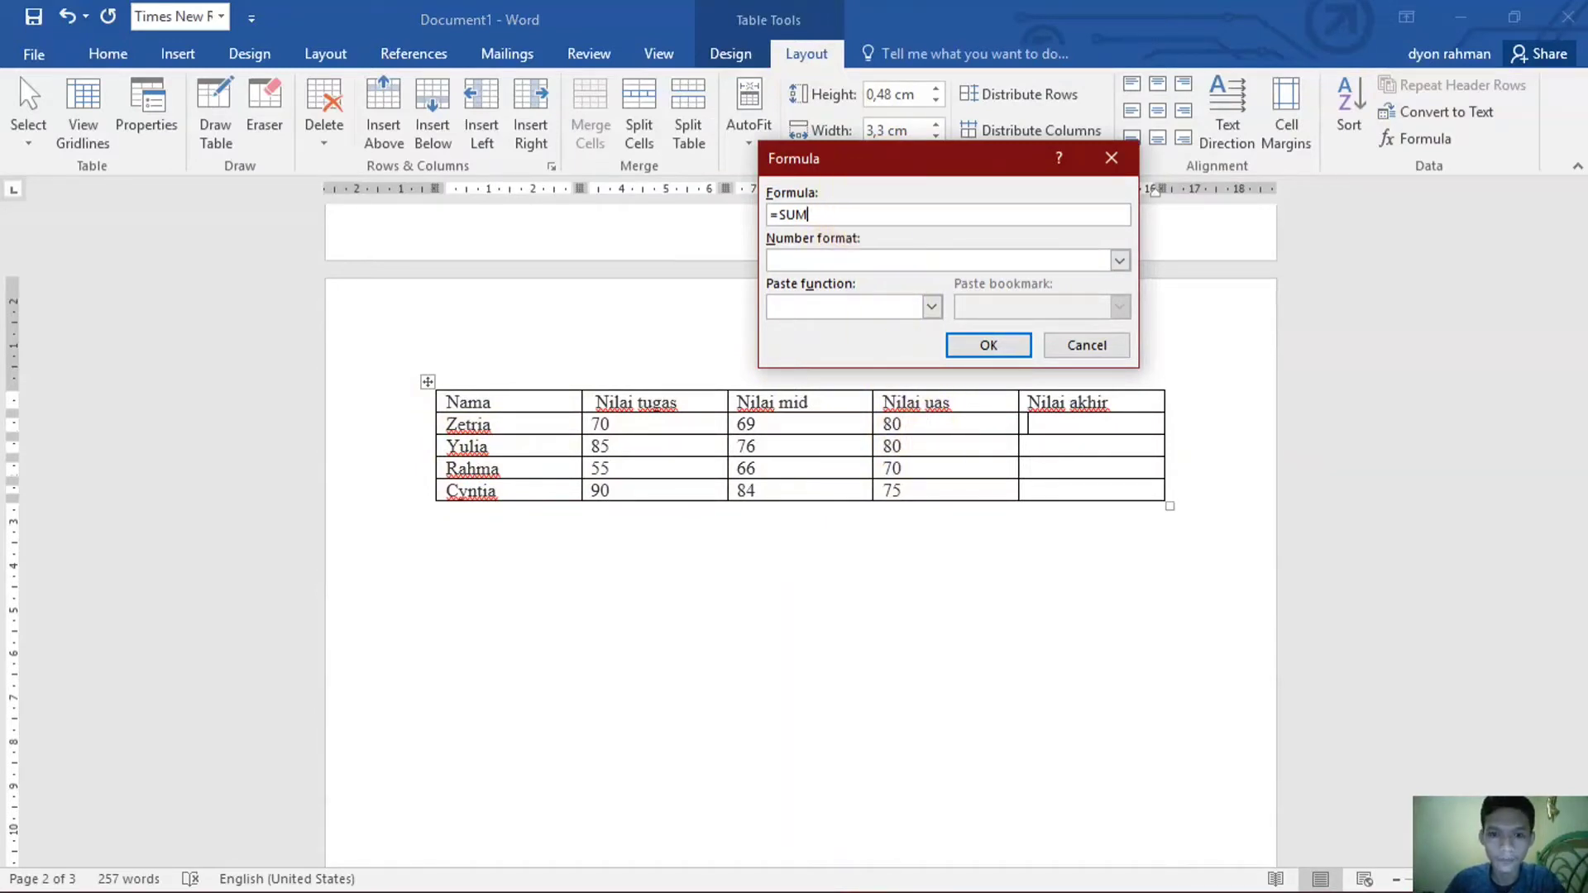
key("BackSpace")
key("BackSpace")
key("BackSpace")
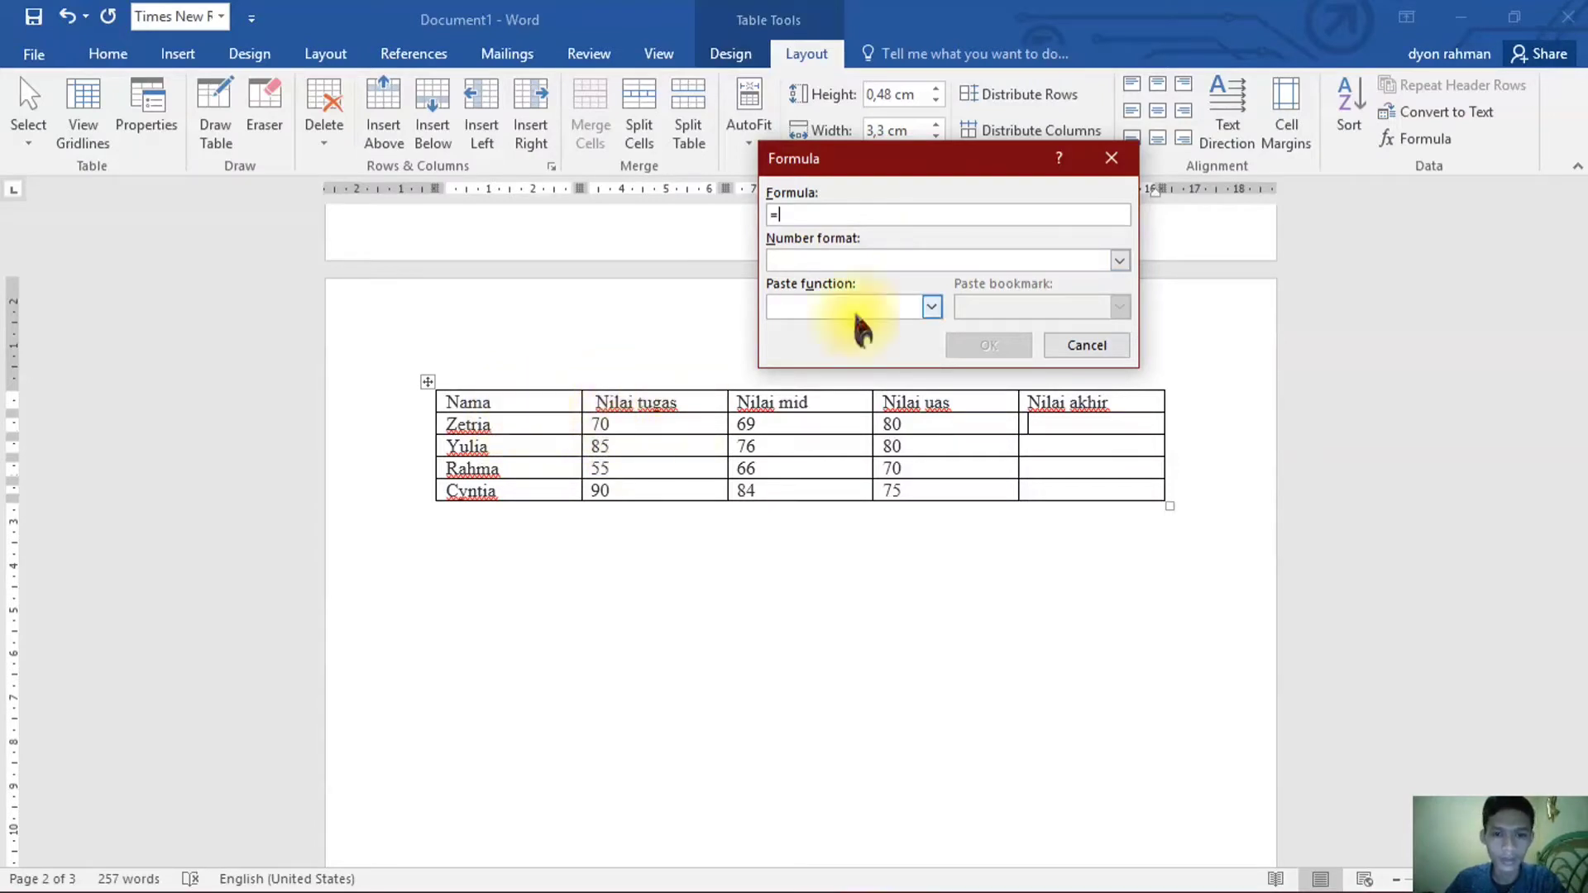
- Calculate the first student's Nilai akhir as the average of the three scores with the formula =(b2+c2+d2)/3
type("b2+")
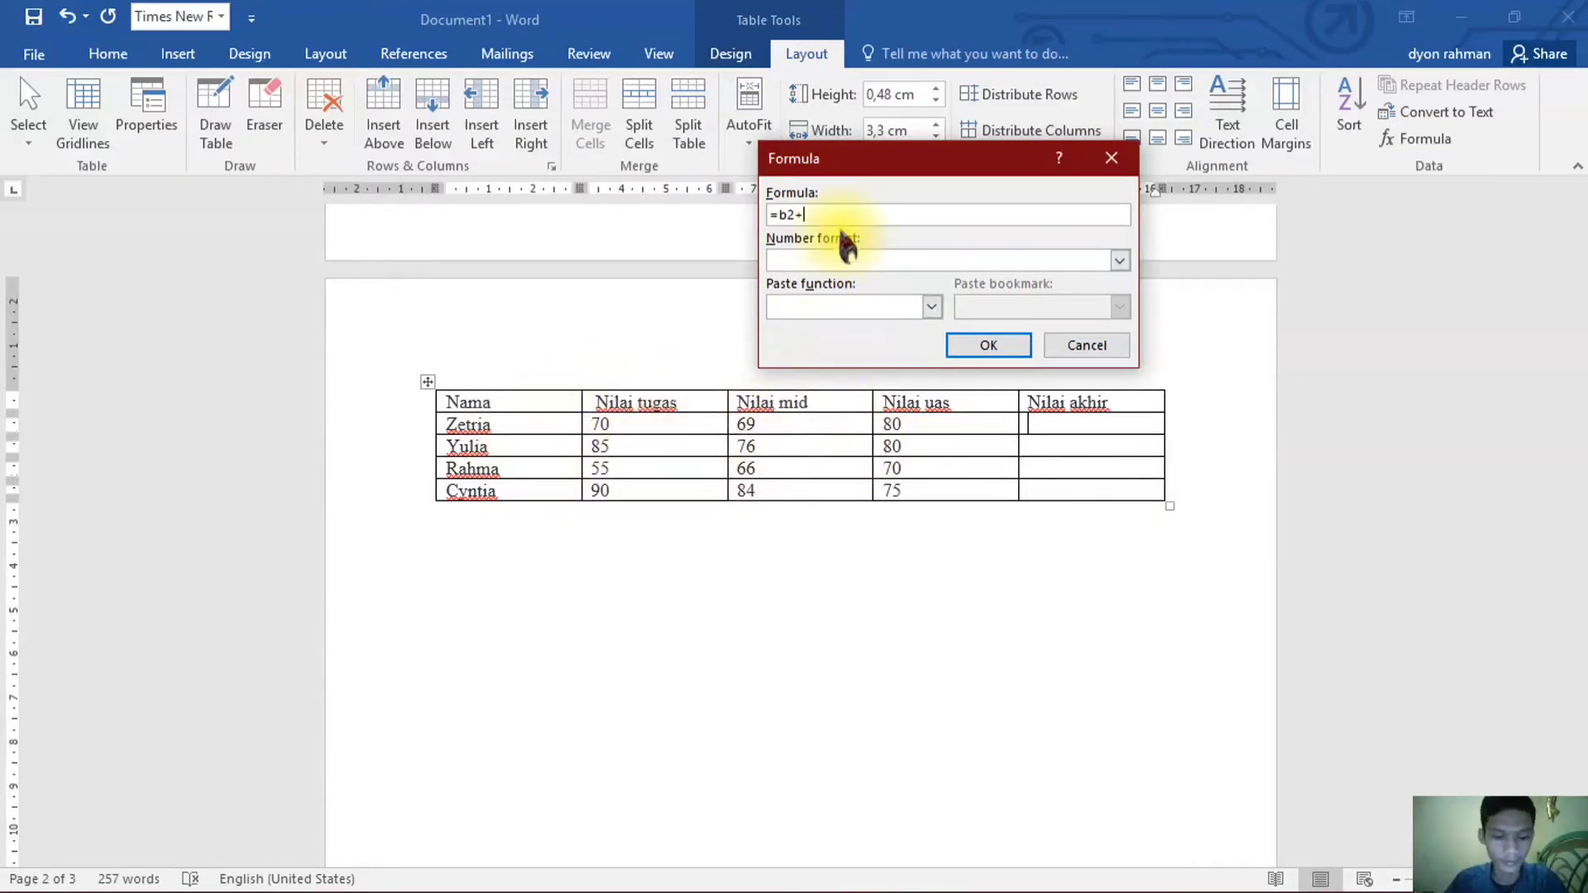
type("c2+")
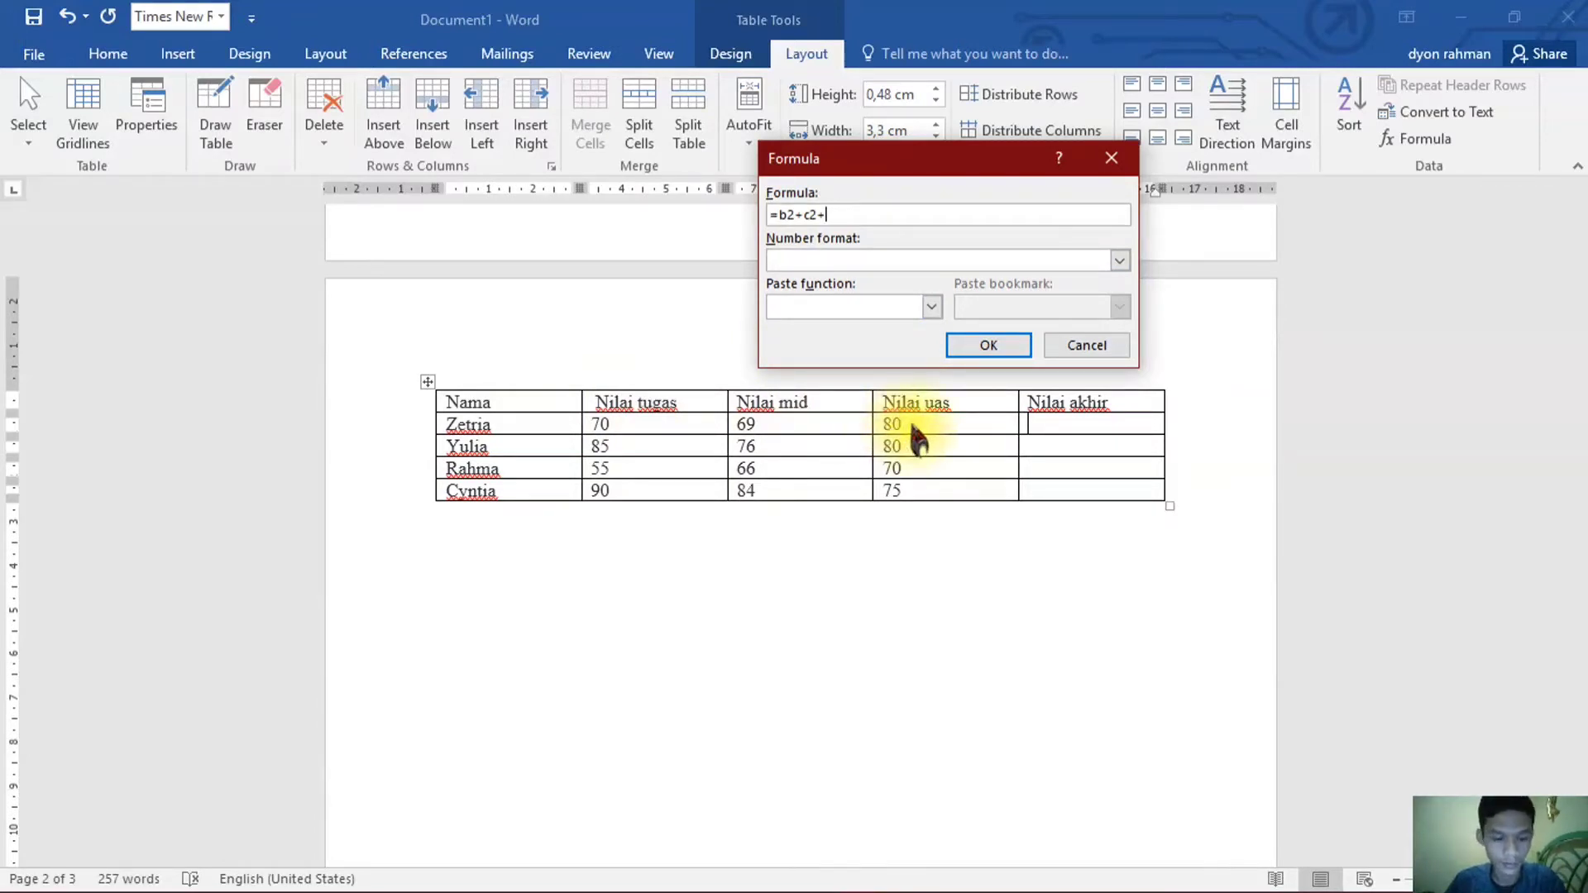
type("d2")
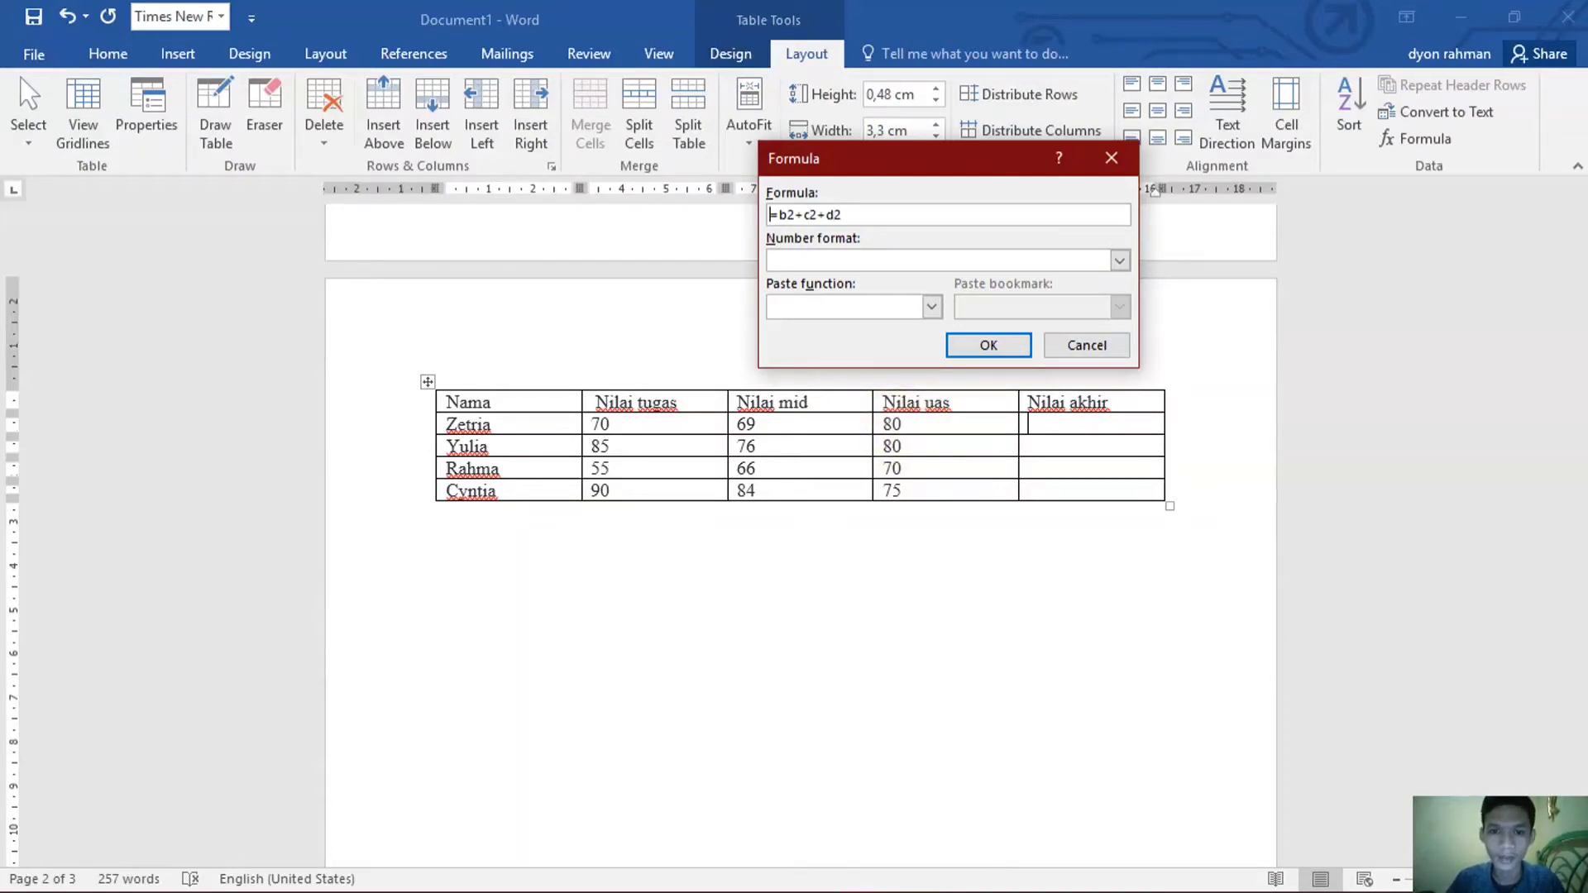
type("(")
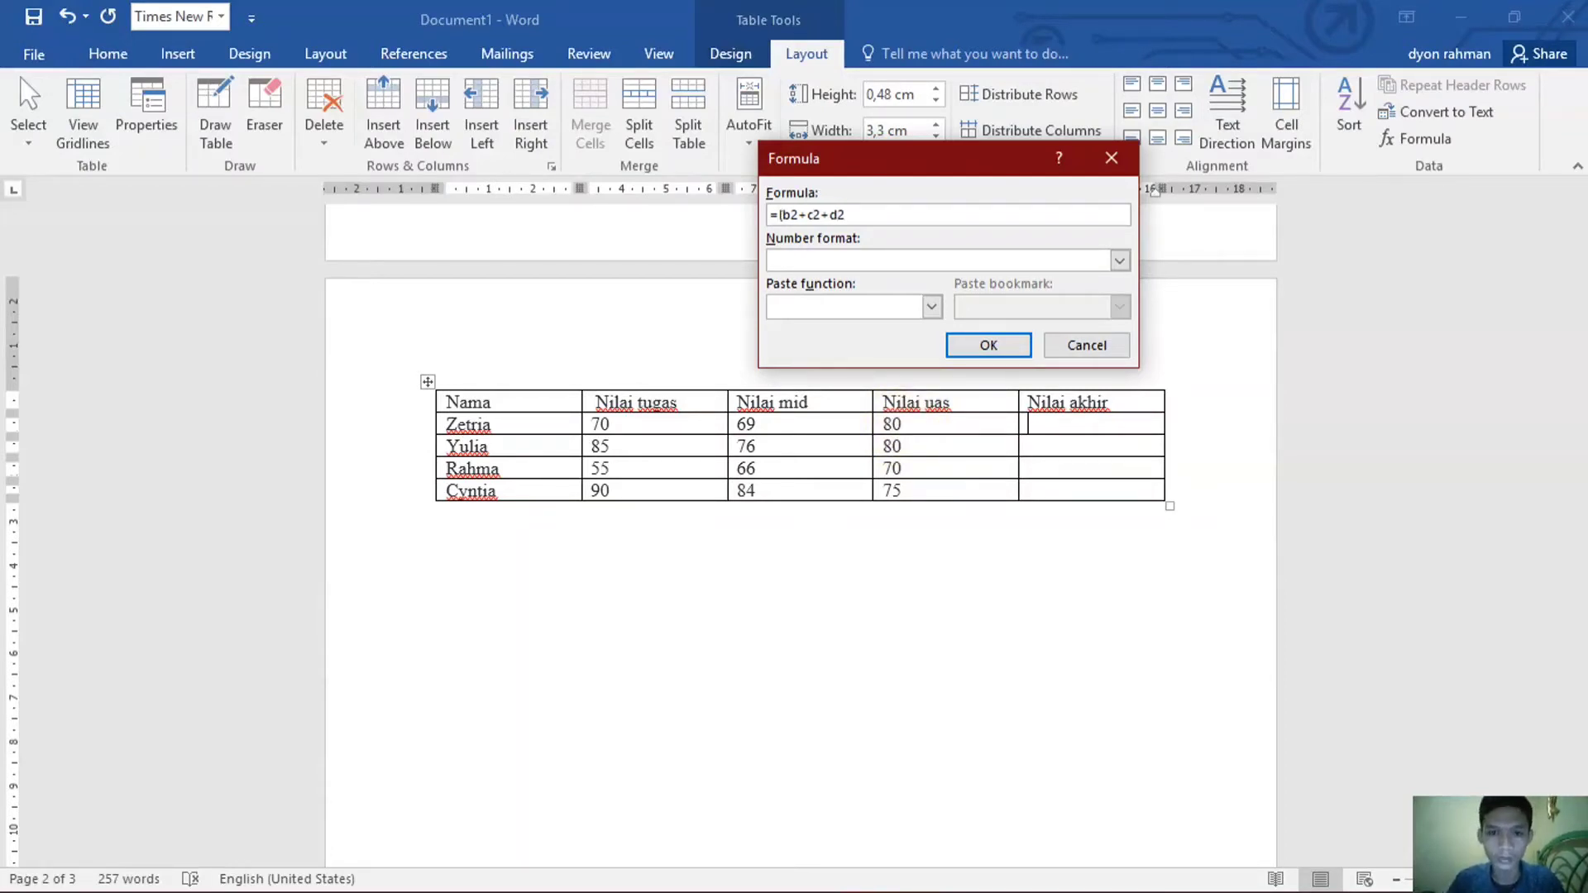
key("Right")
key("Right")
key("Right")
key("Right")
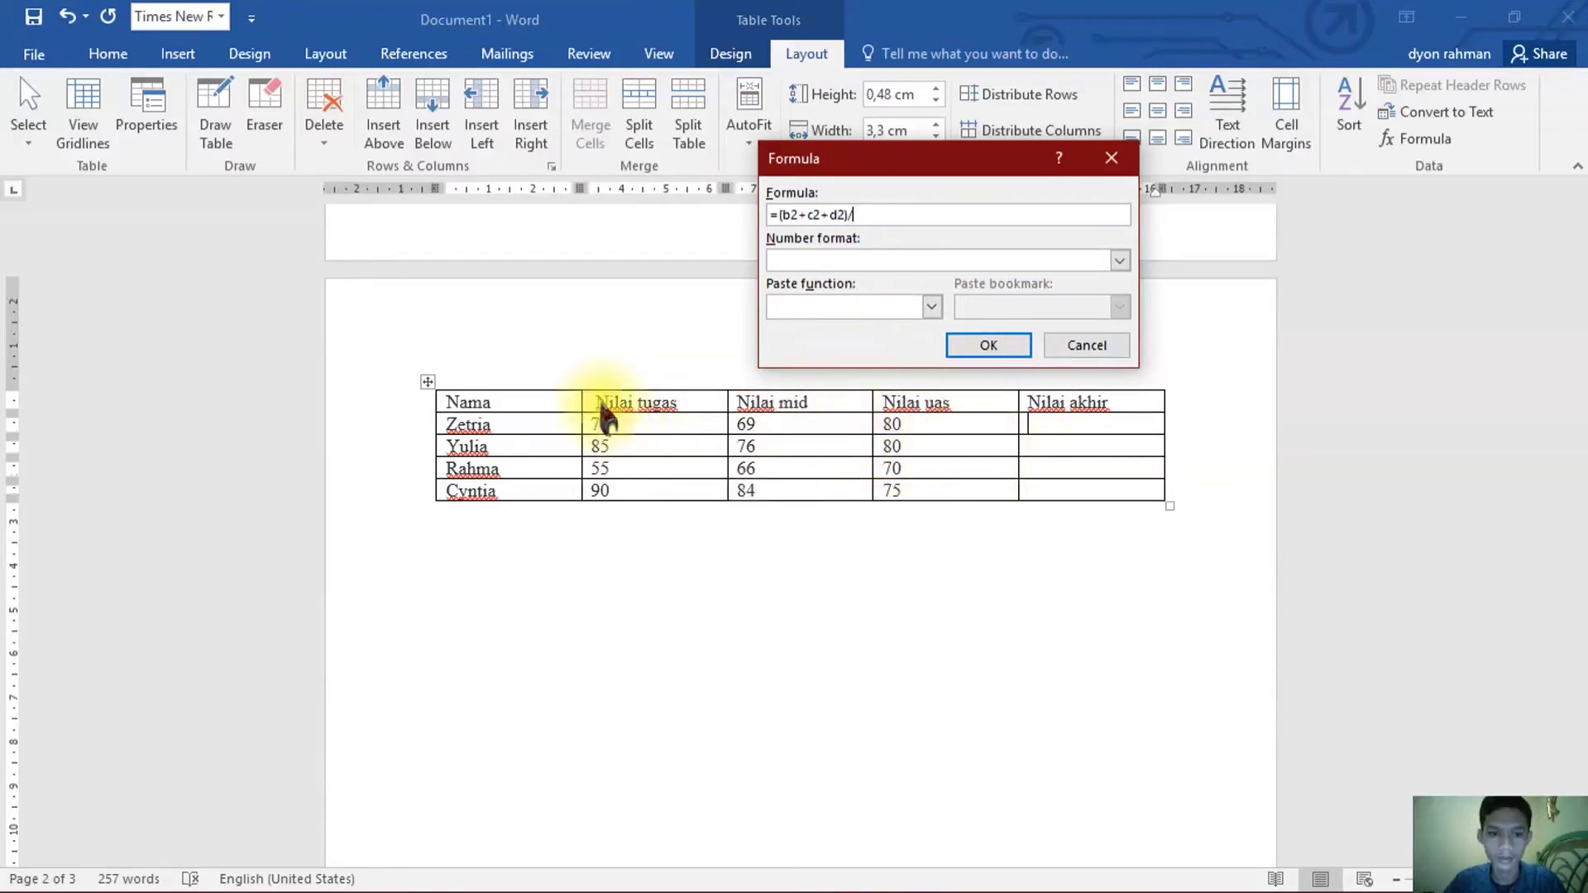
type("3")
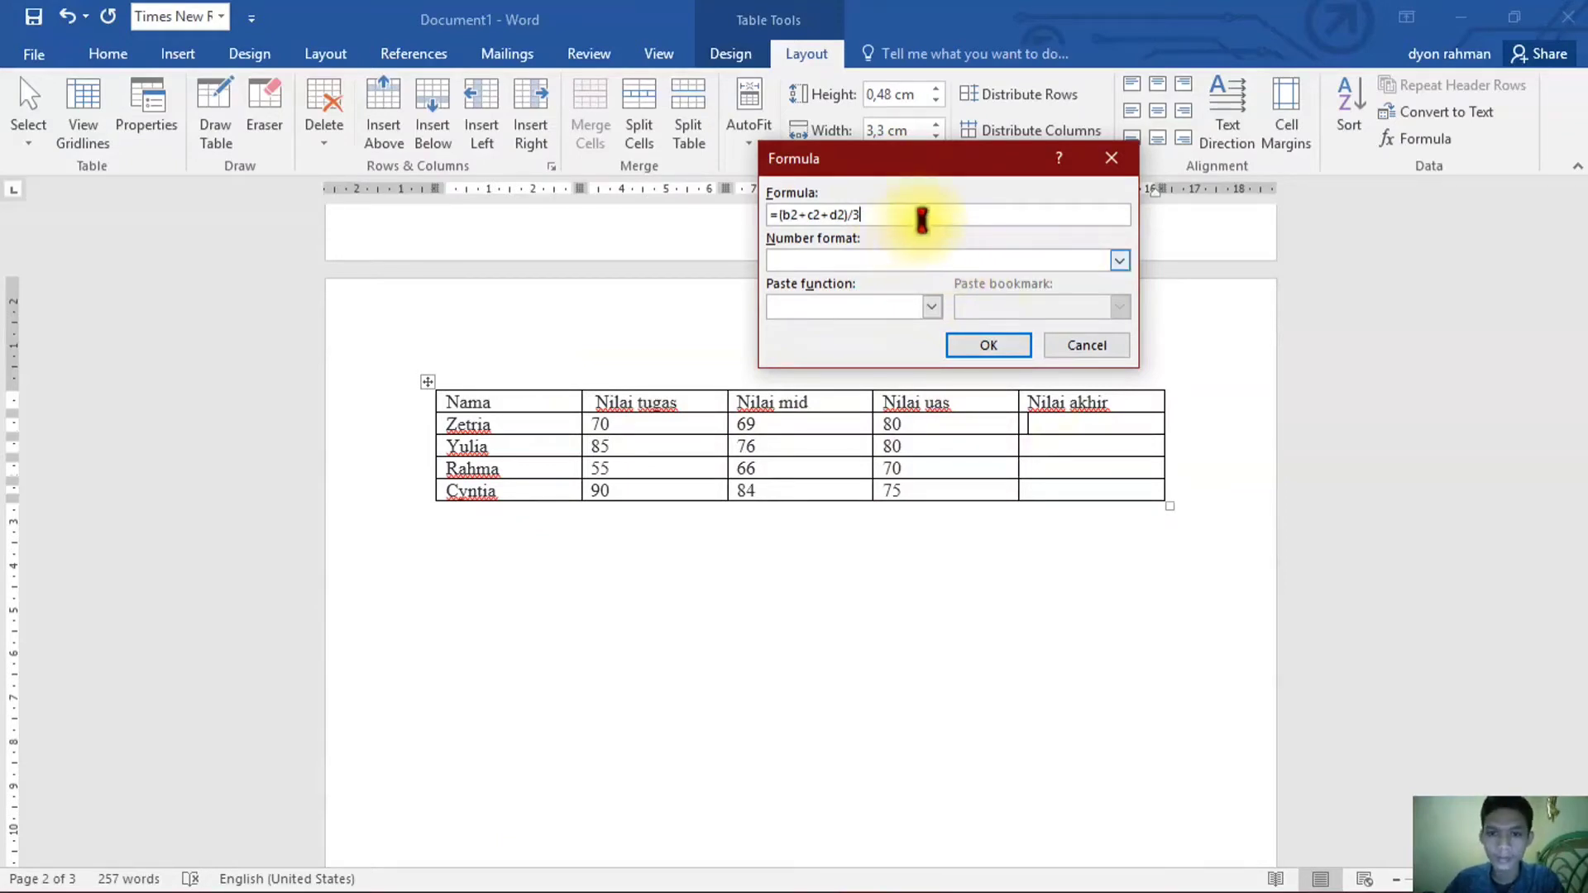
left_click(988, 346)
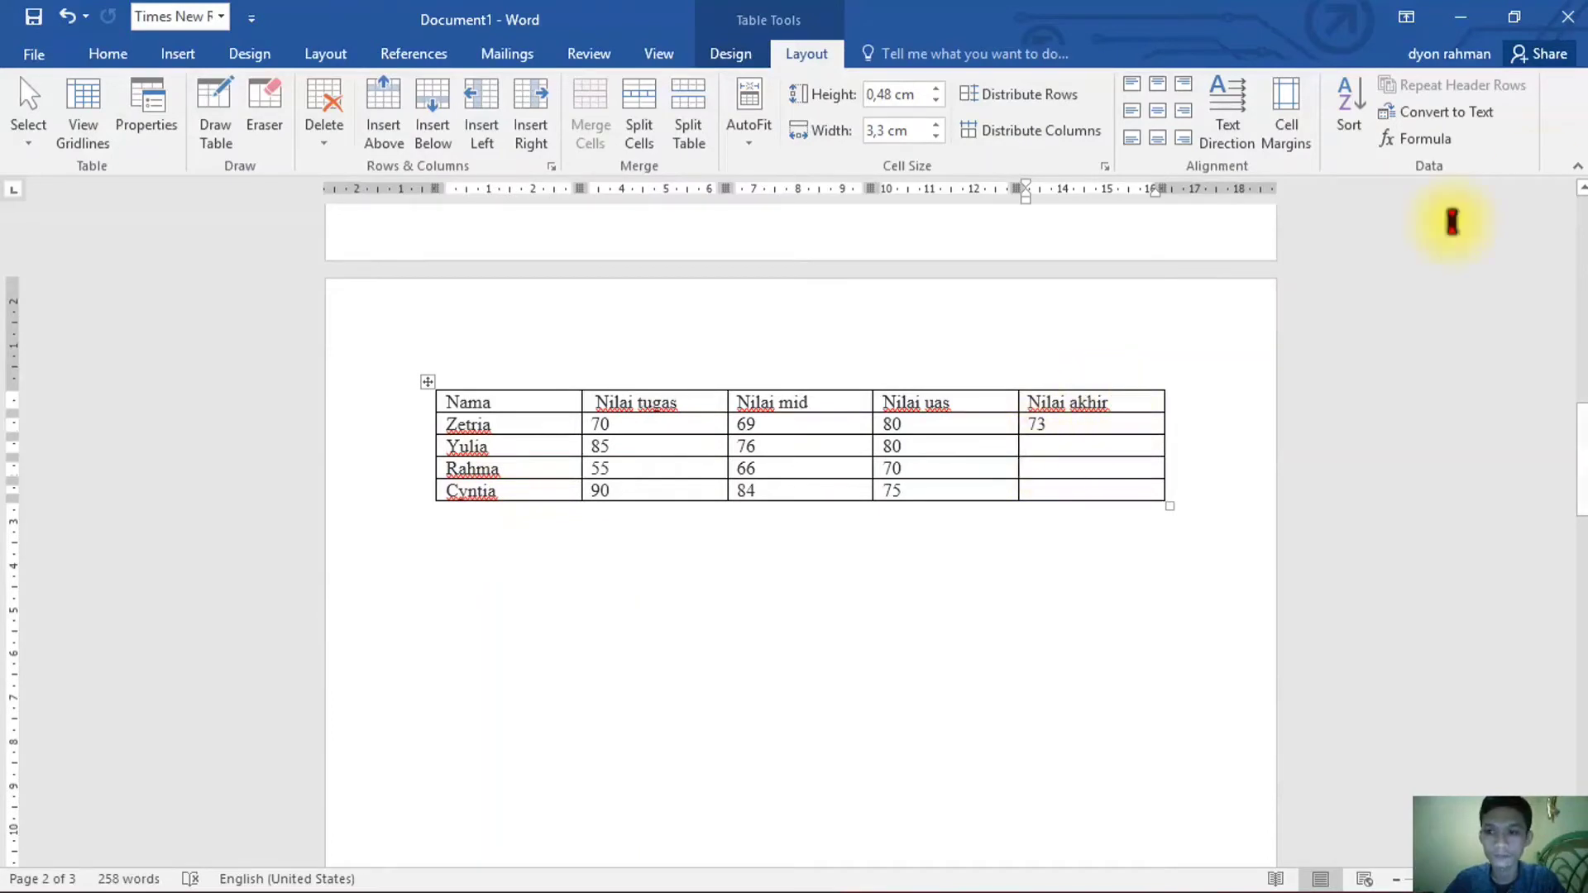
- Insert the formula =(b3+c3+d3)/3 in the second student's Nilai akhir cell, replacing the default SUM(ABOVE) expression
left_click(1417, 138)
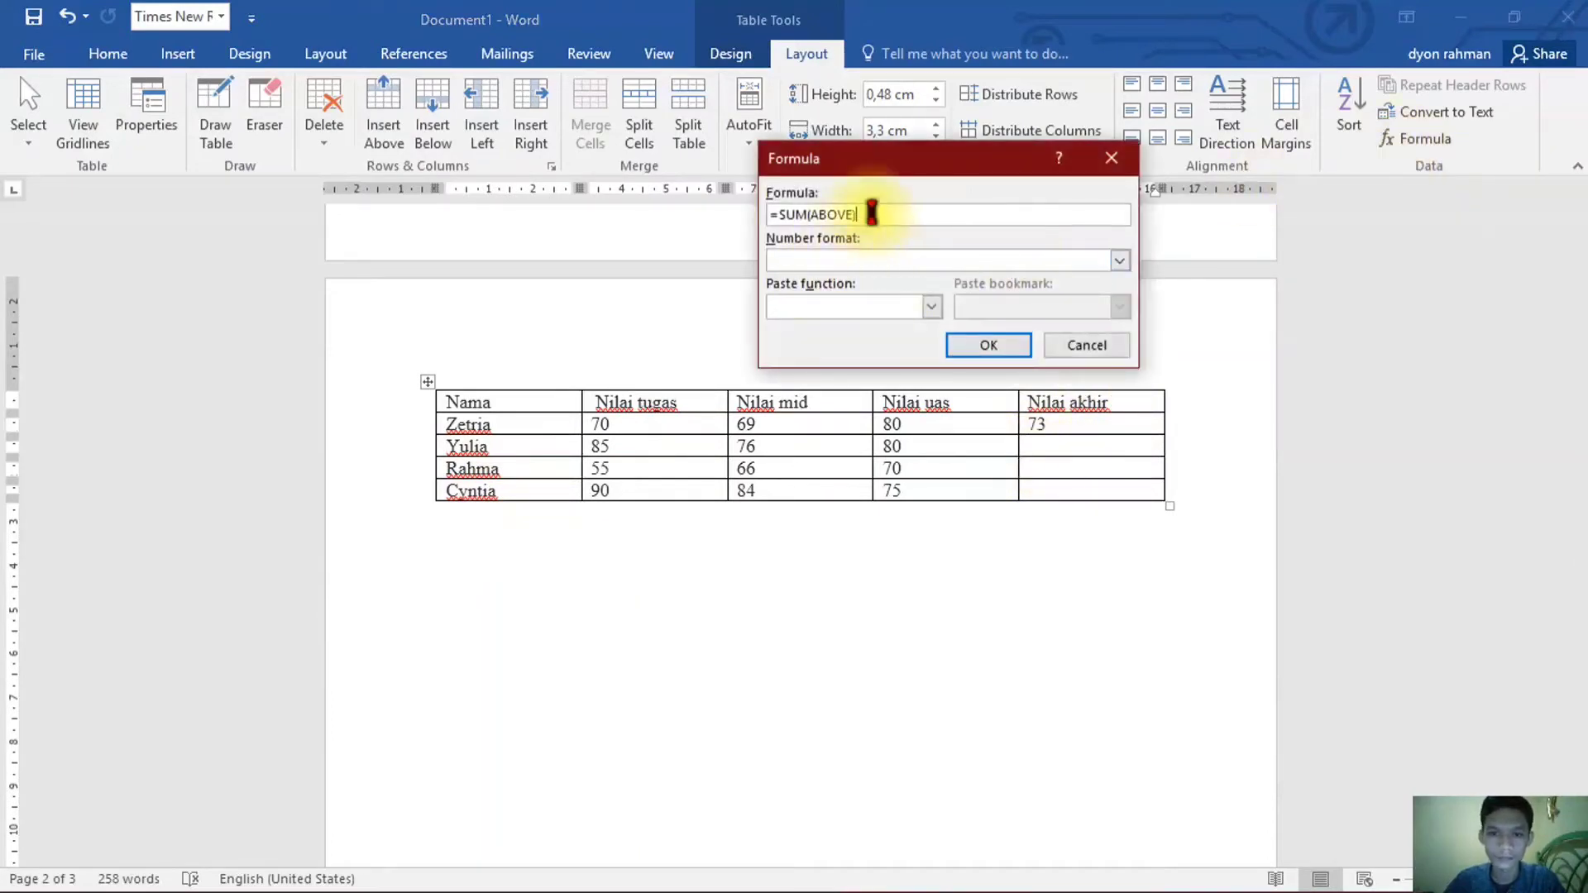
key("BackSpace")
key("BackSpace")
key("BackSpace")
key("BackSpace")
key("BackSpace")
key("BackSpace")
key("BackSpace")
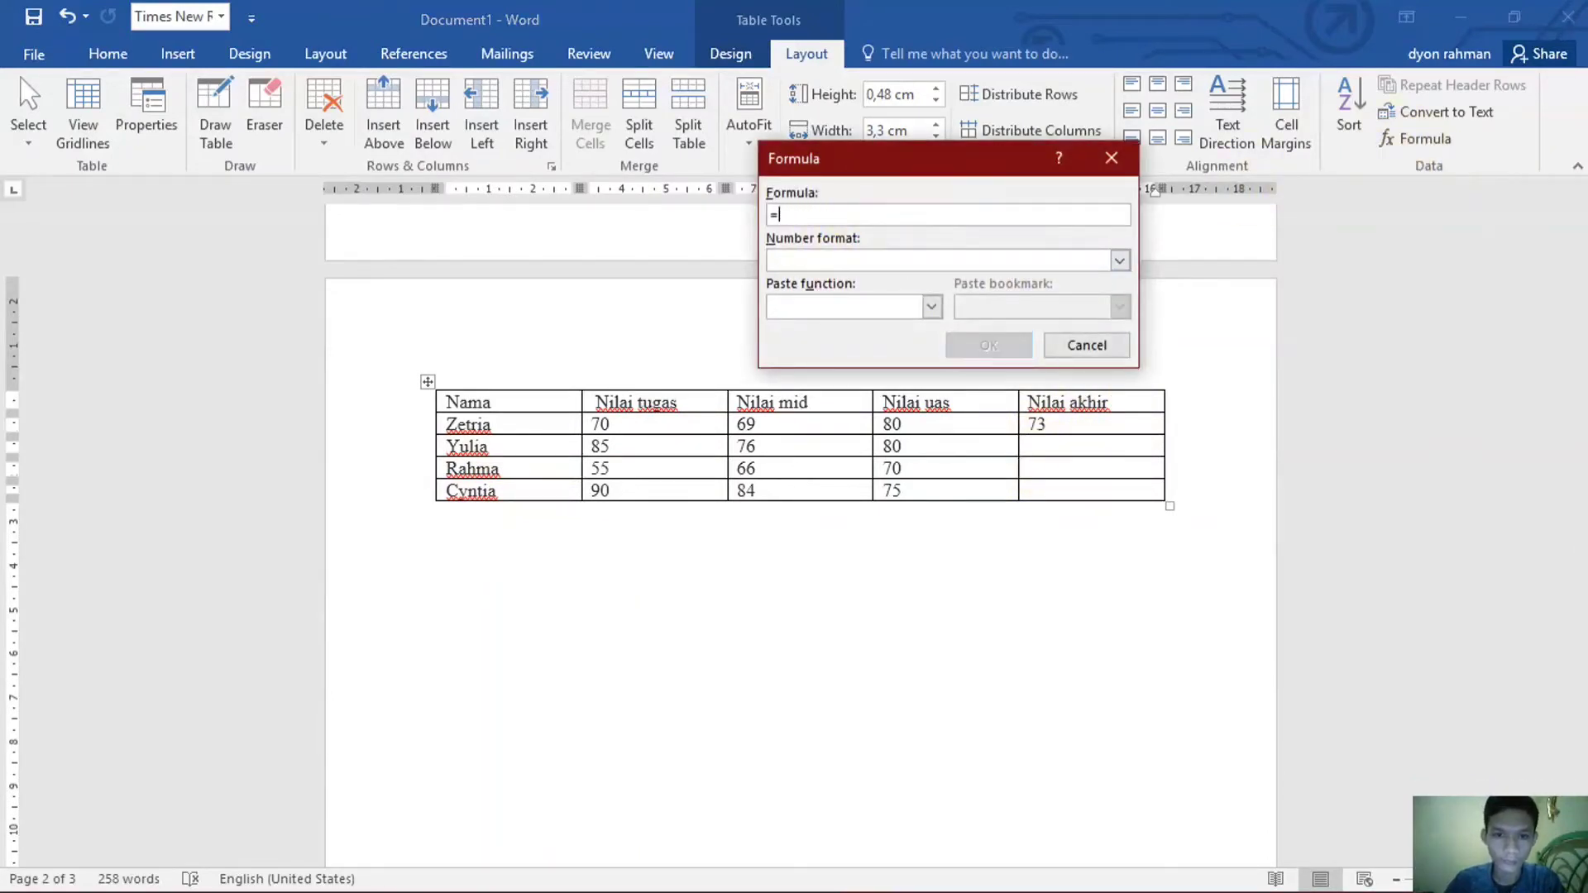
type("b3")
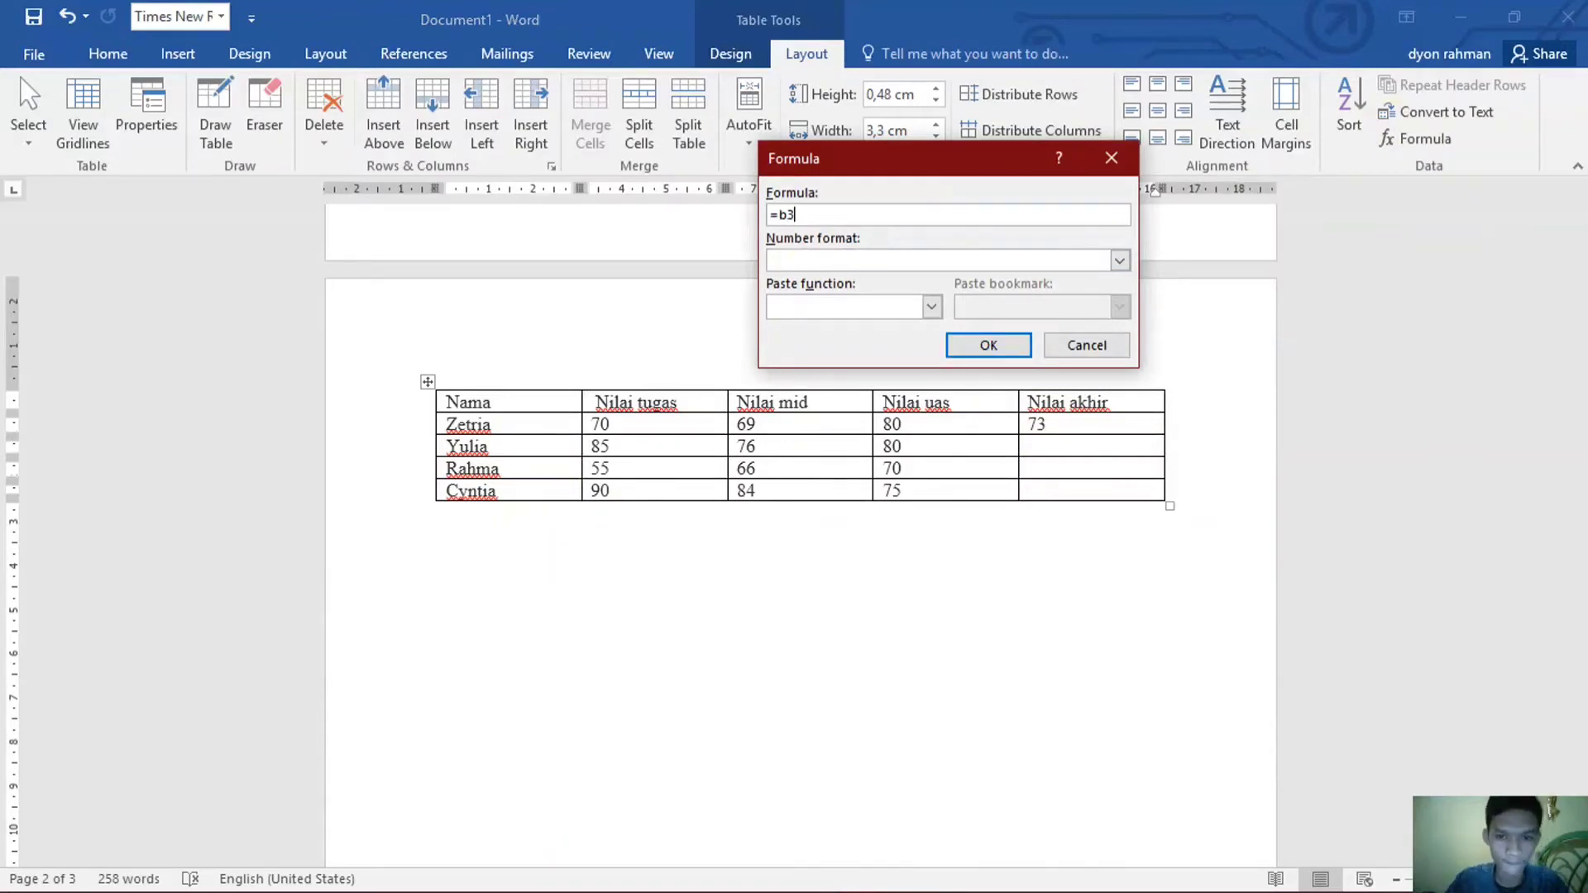
key("BackSpace")
key("BackSpace")
type("(b3+c3+d3)/3")
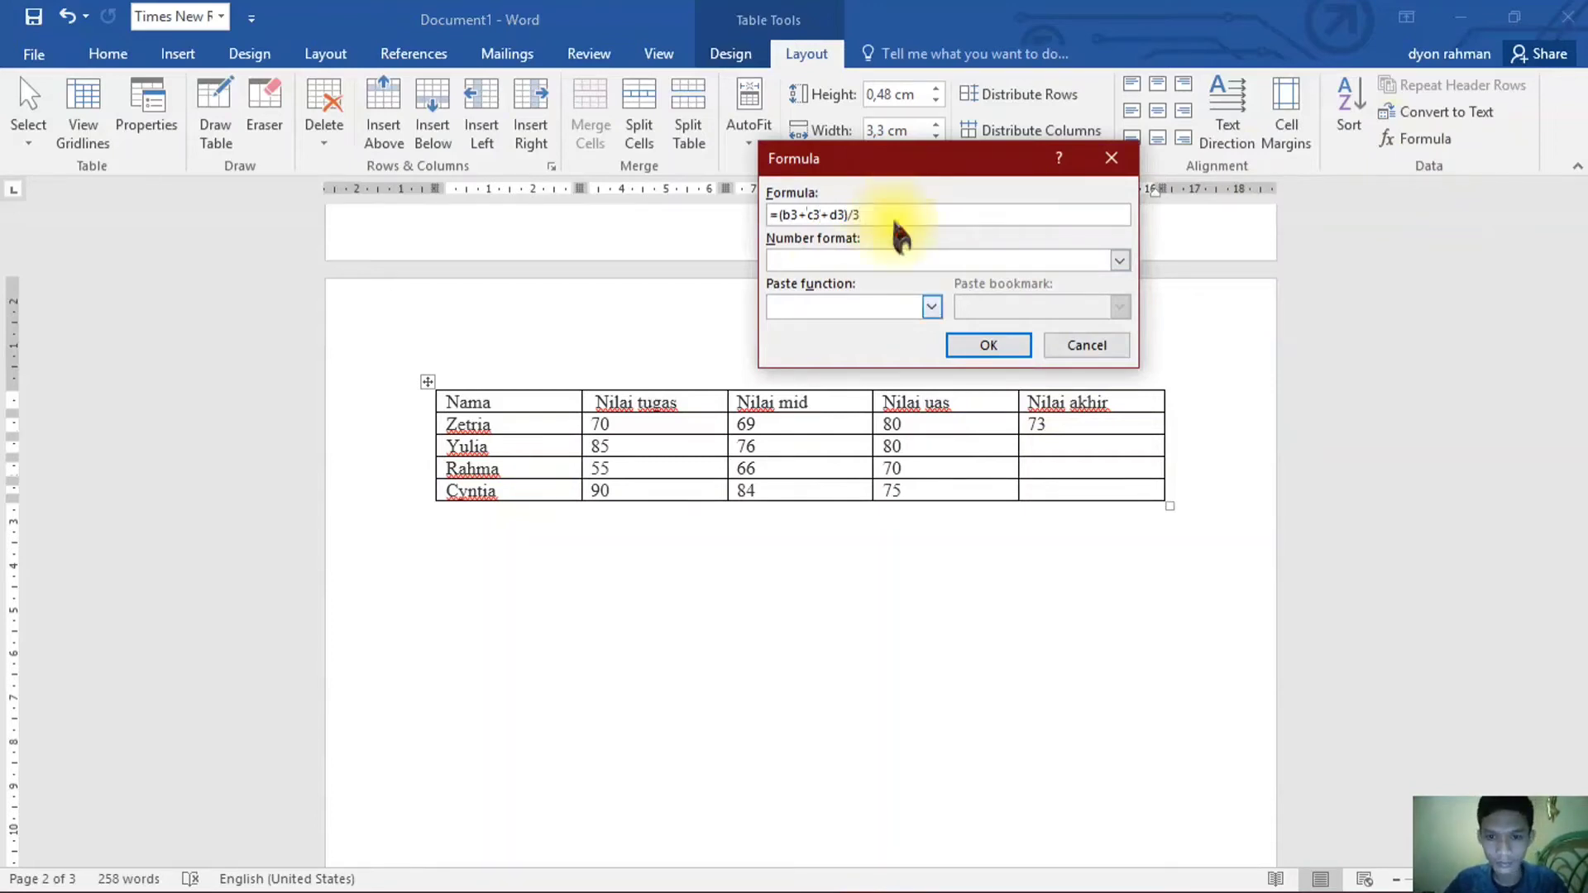
left_click(984, 342)
- Insert the formula =(b4+c4+d4)/3 in the third student's Nilai akhir cell, replacing the default SUM(ABOVE) expression
left_click(1038, 468)
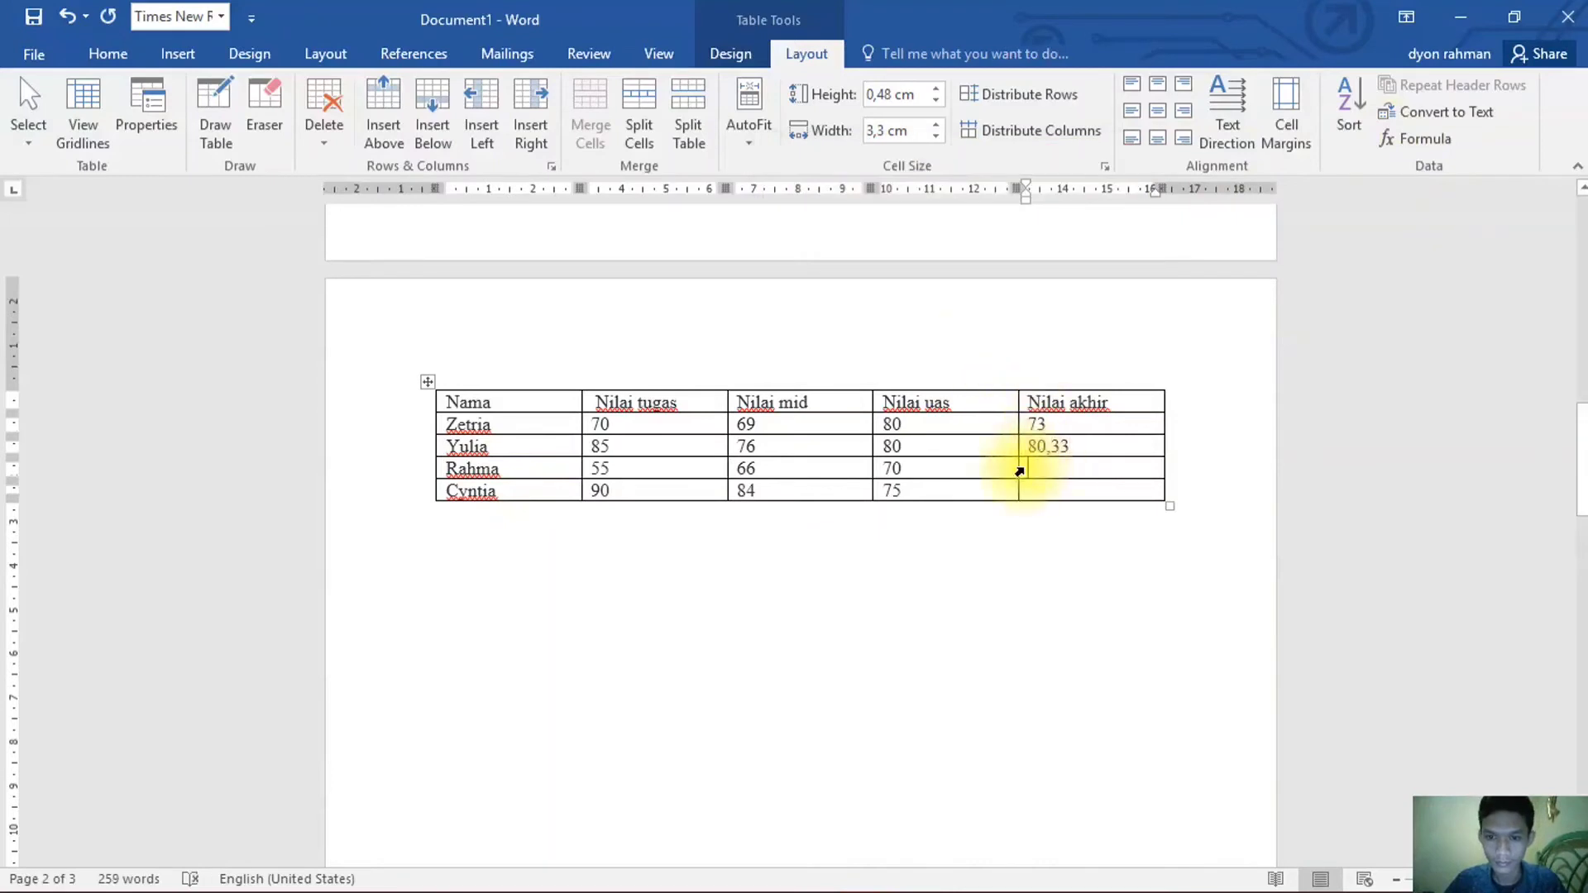
left_click(1407, 139)
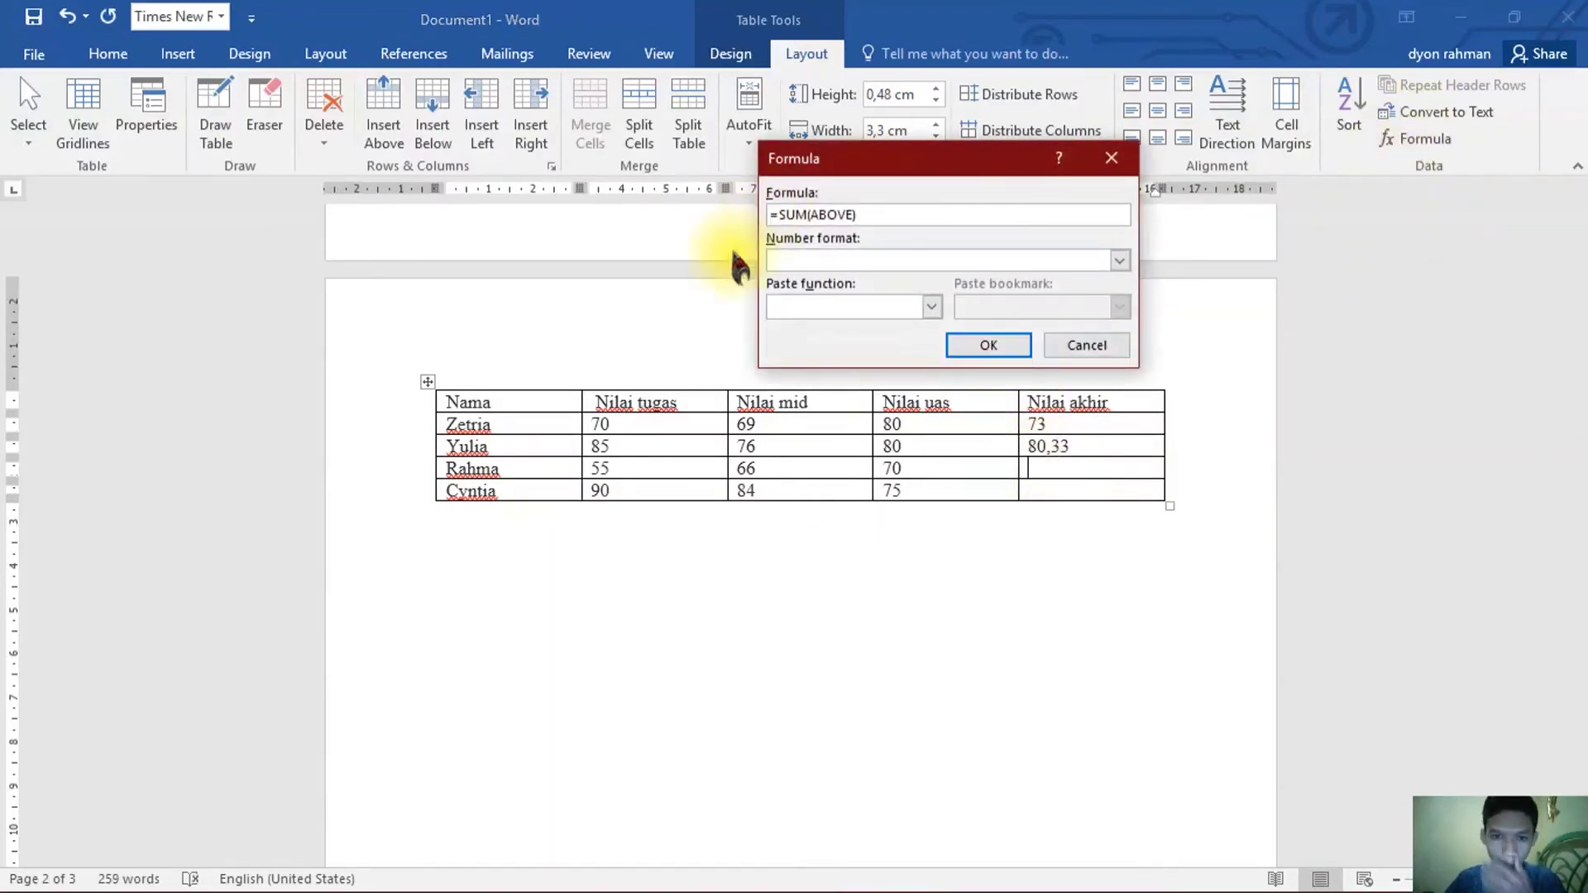
key("BackSpace")
key("BackSpace")
key("BackSpace")
key("BackSpace")
key("BackSpace")
key("BackSpace")
key("BackSpace")
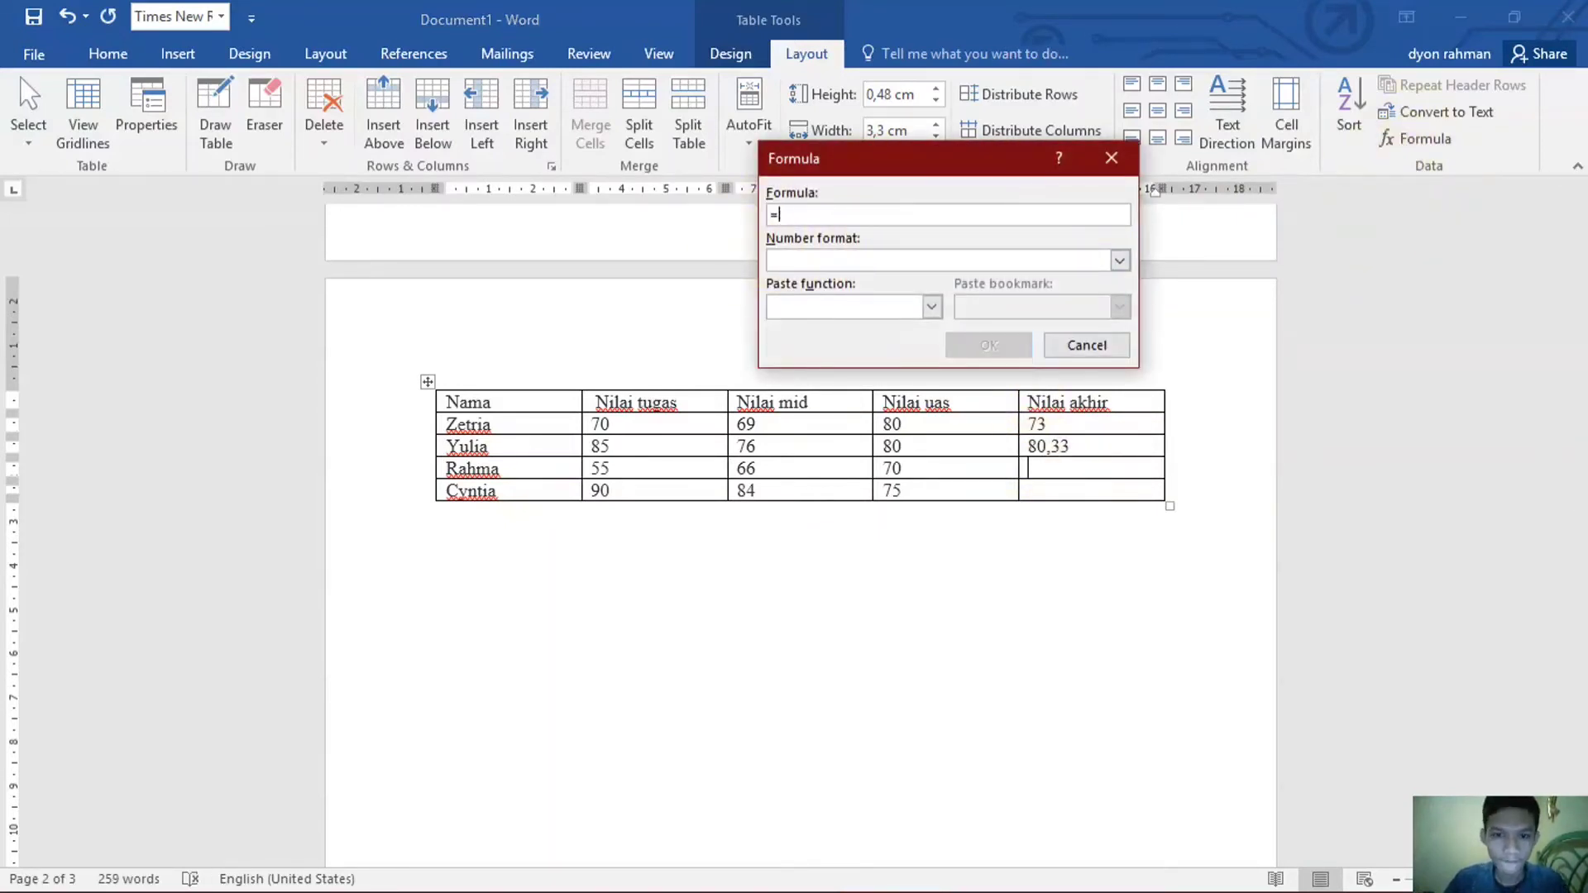
type("(")
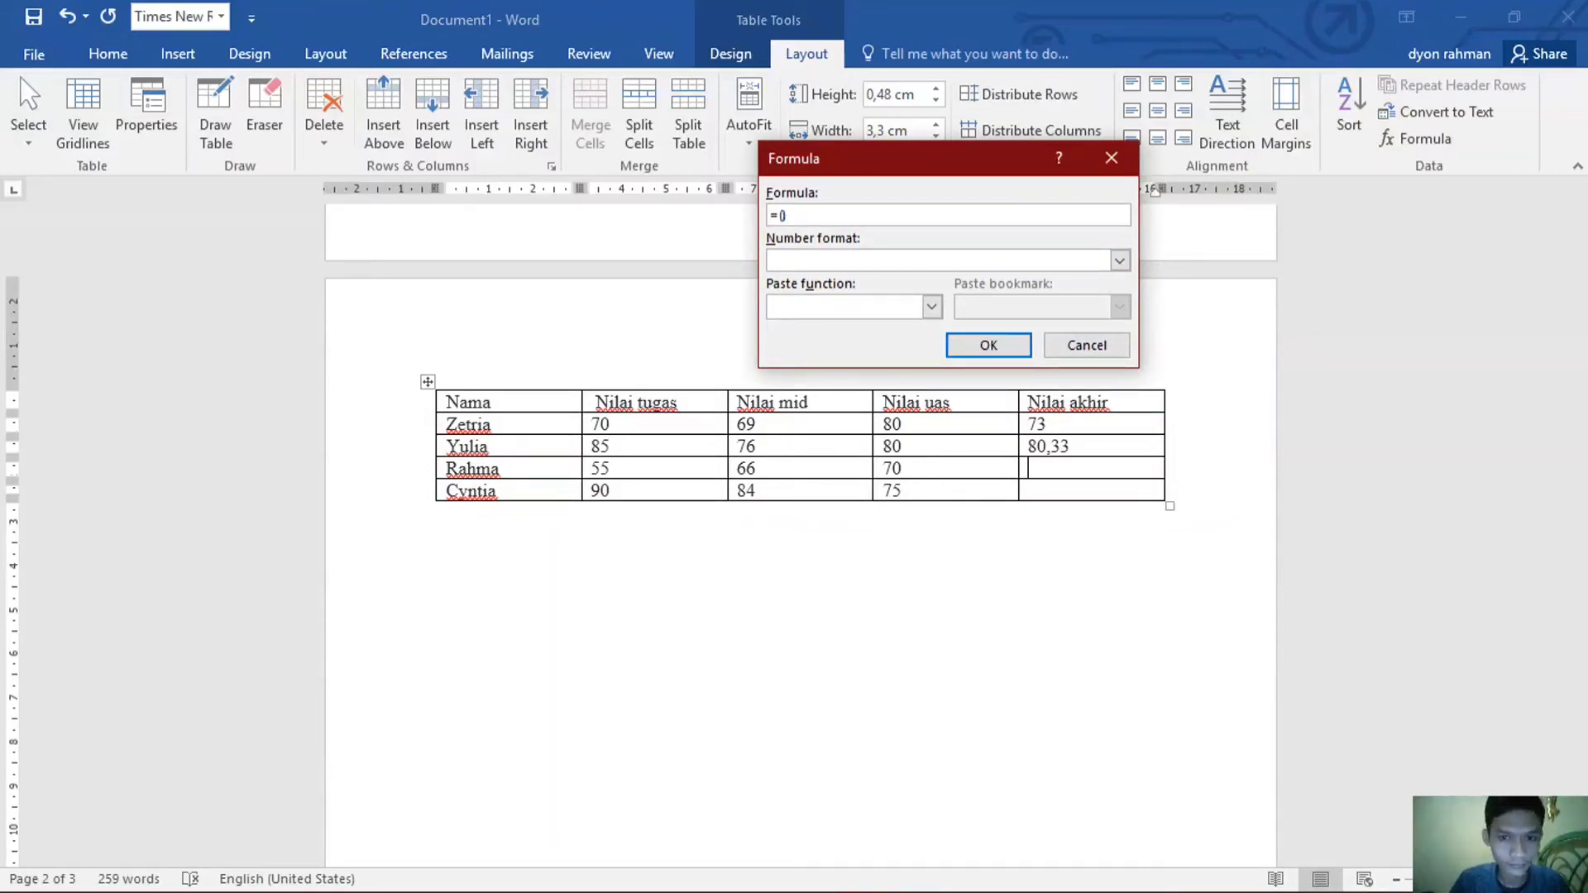
type("b4)")
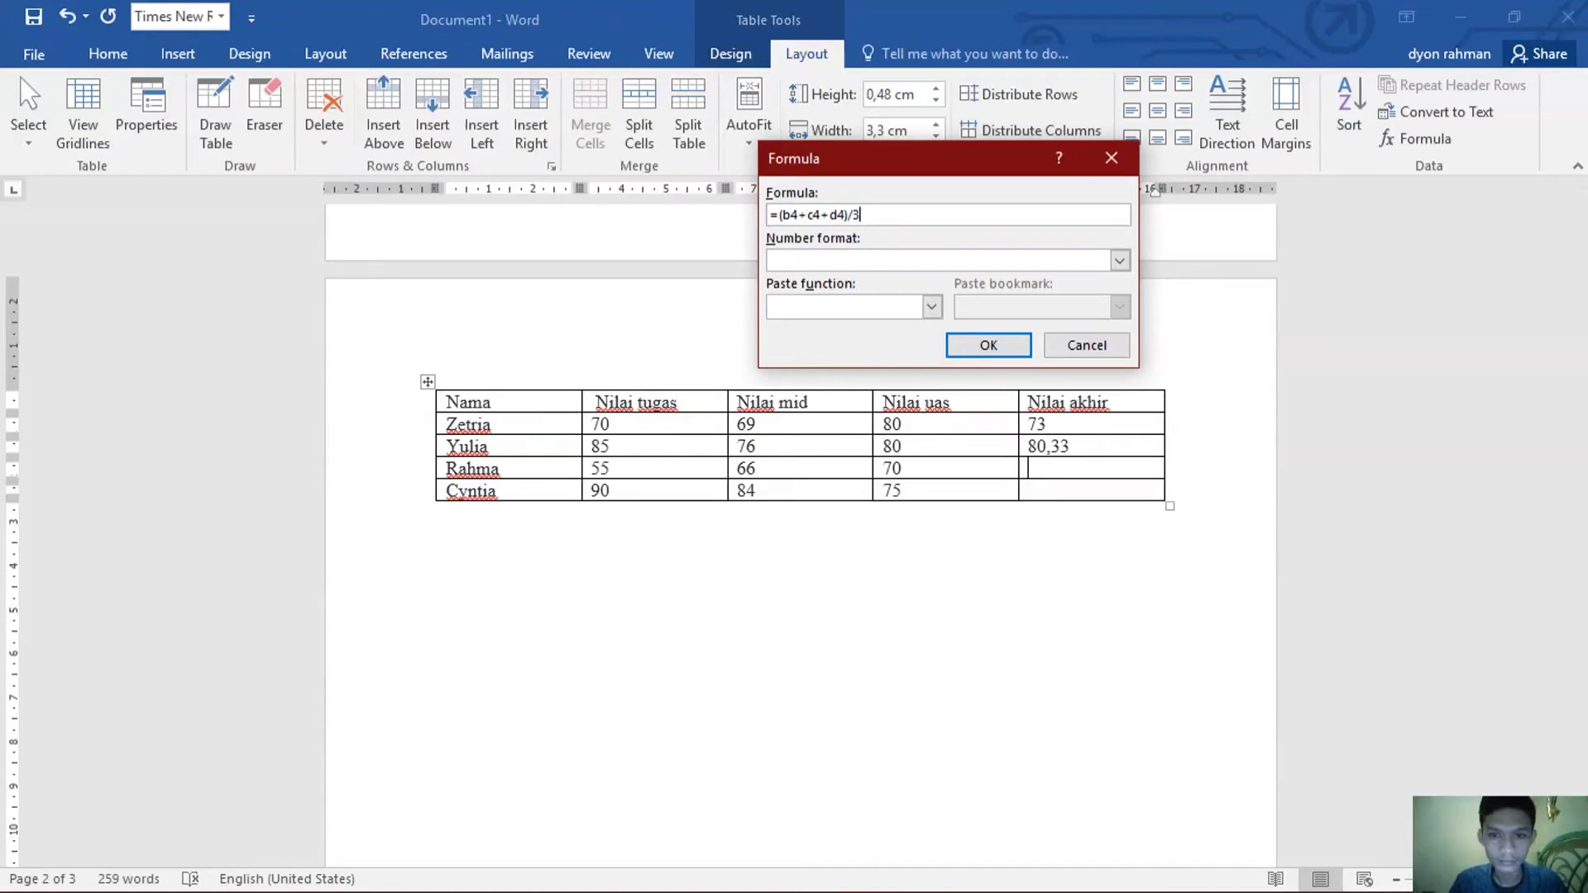
key("Return")
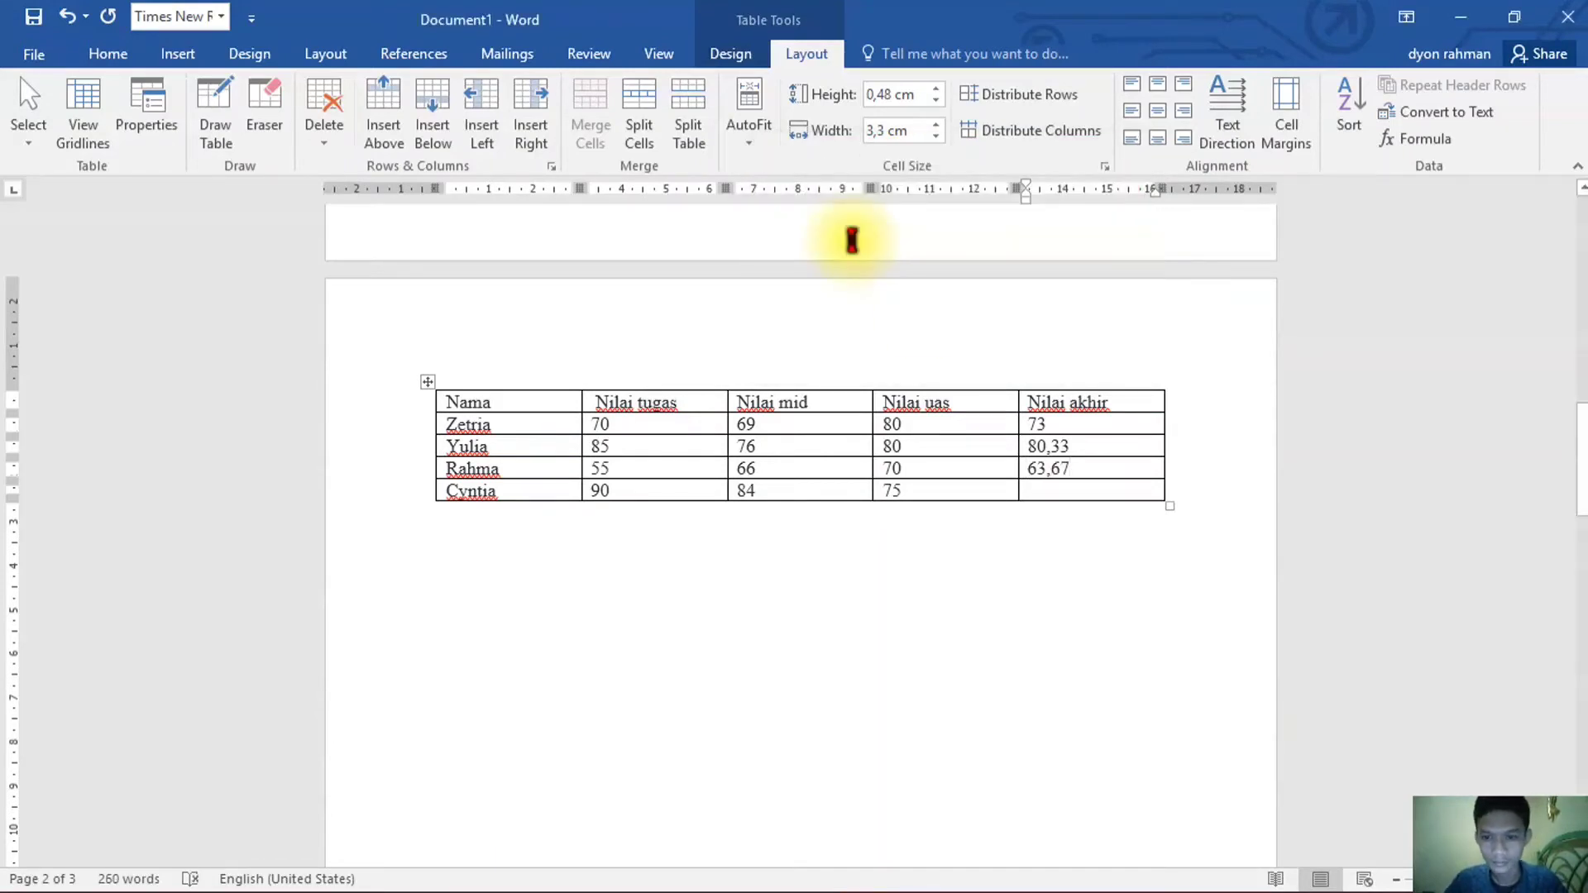
- Calculate the fourth student's Nilai akhir with the formula =(b5+c5+d5)/3 in place of the default SUM(ABOVE) expression
left_click(1062, 489)
left_click(1420, 138)
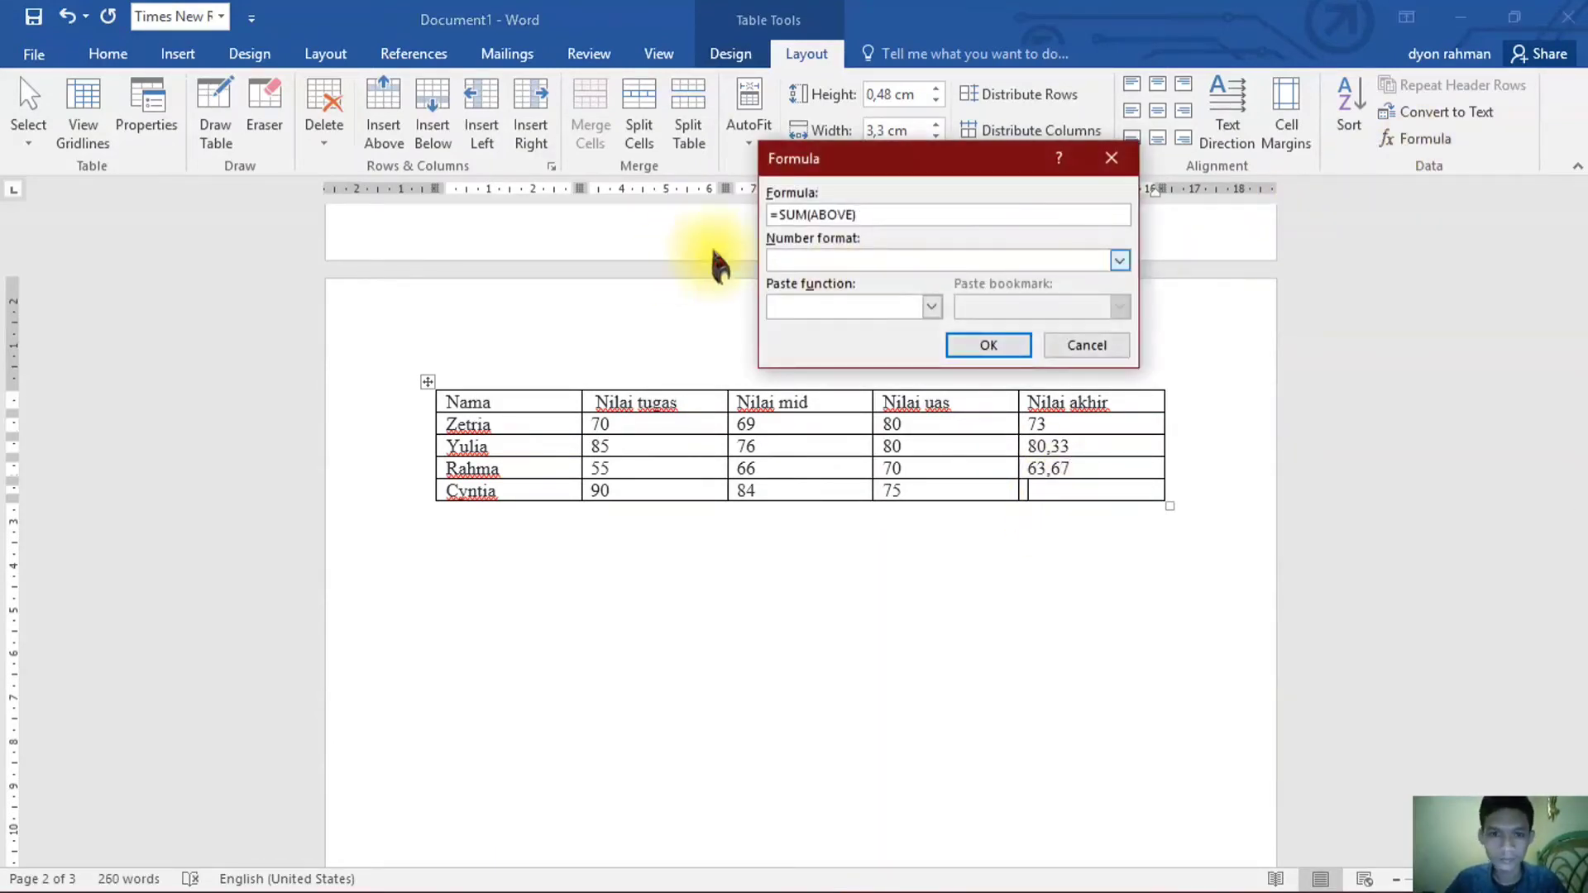
key("BackSpace")
key("BackSpace")
key("BackSpace")
key("BackSpace")
key("BackSpace")
type("ABOV")
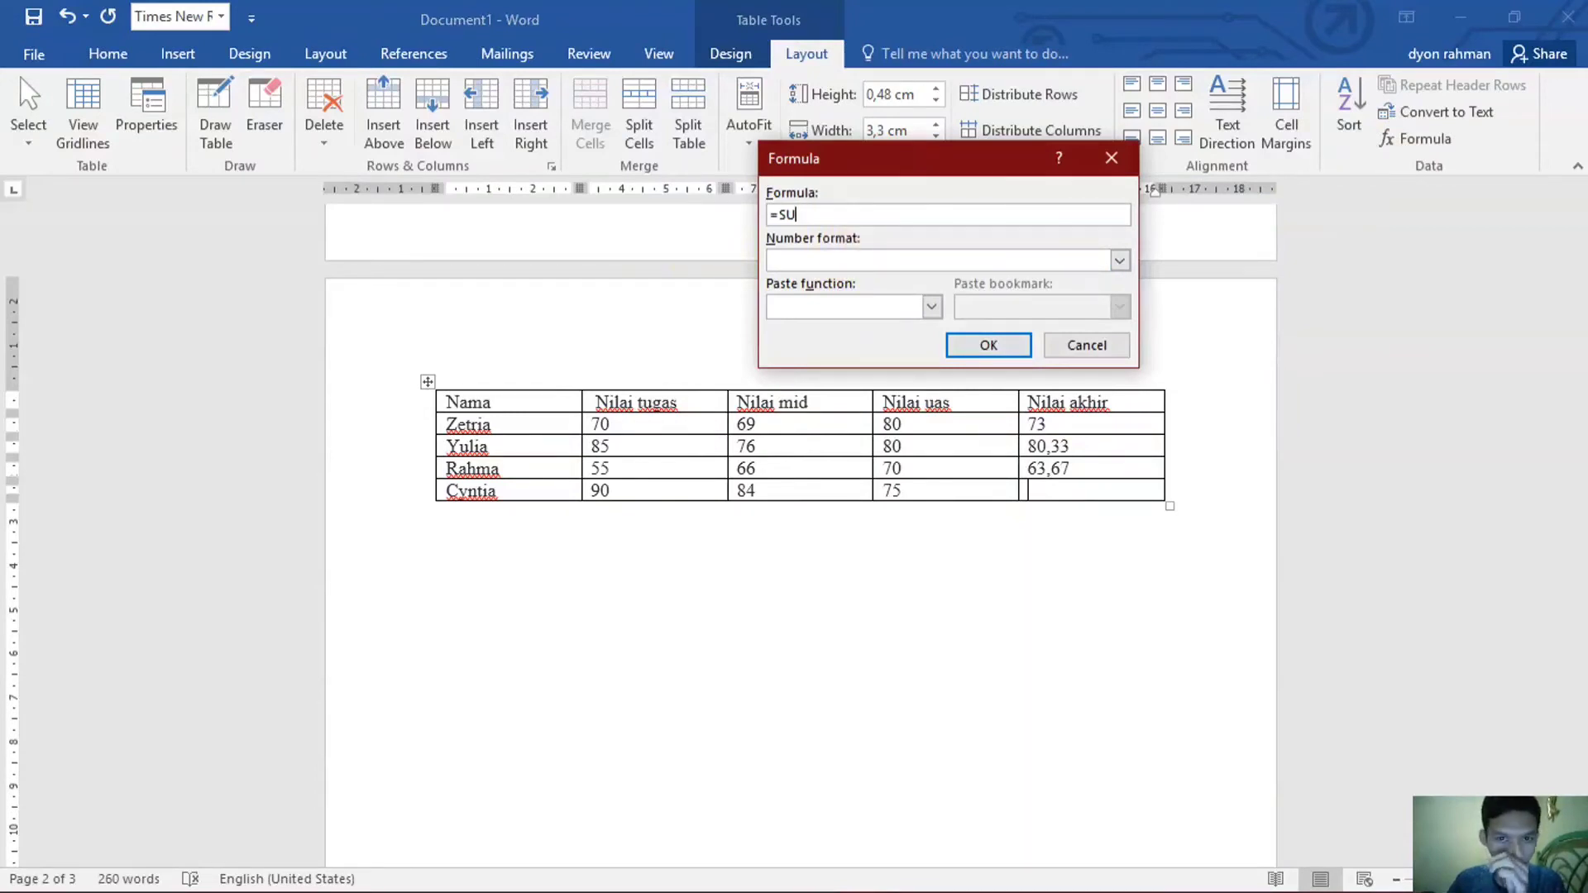
key("BackSpace")
key("BackSpace")
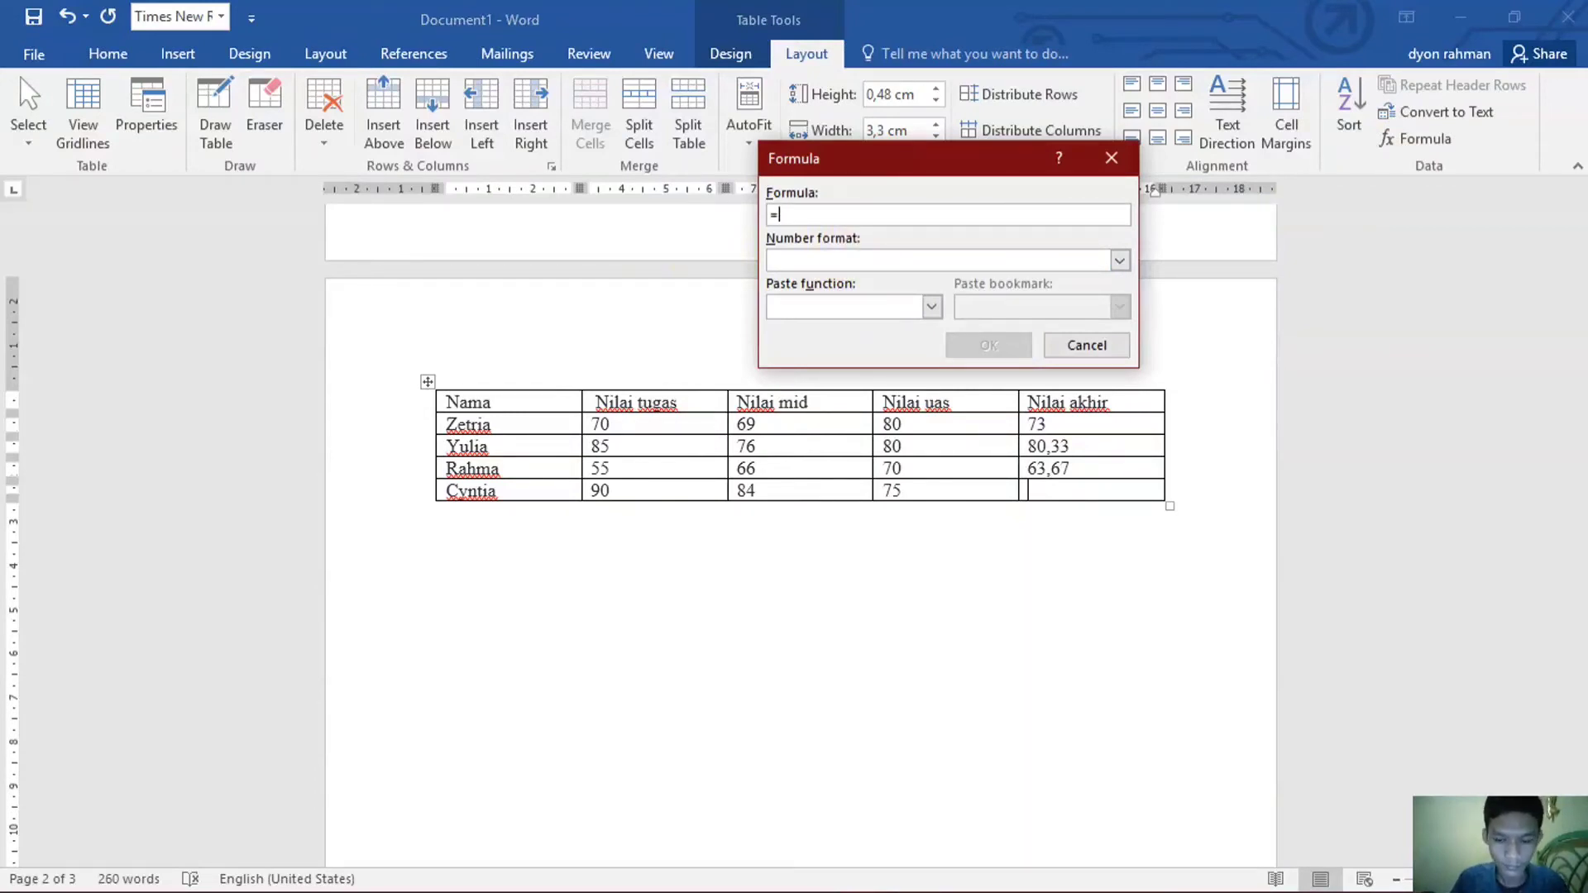
type("(b5+c5+d5)/3")
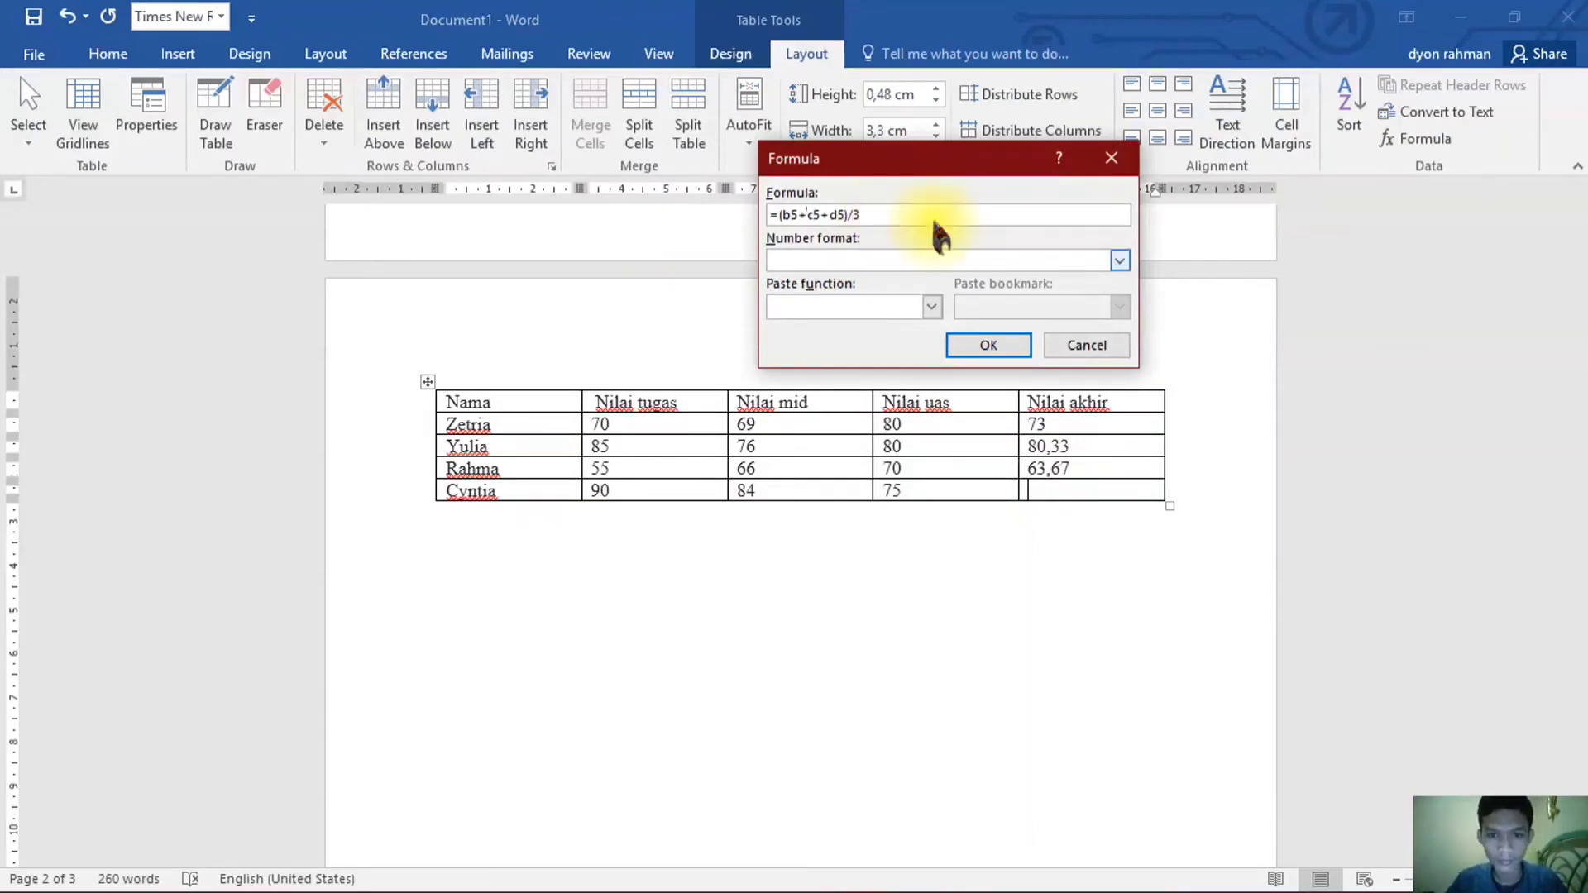
left_click(968, 343)
left_click(957, 567)
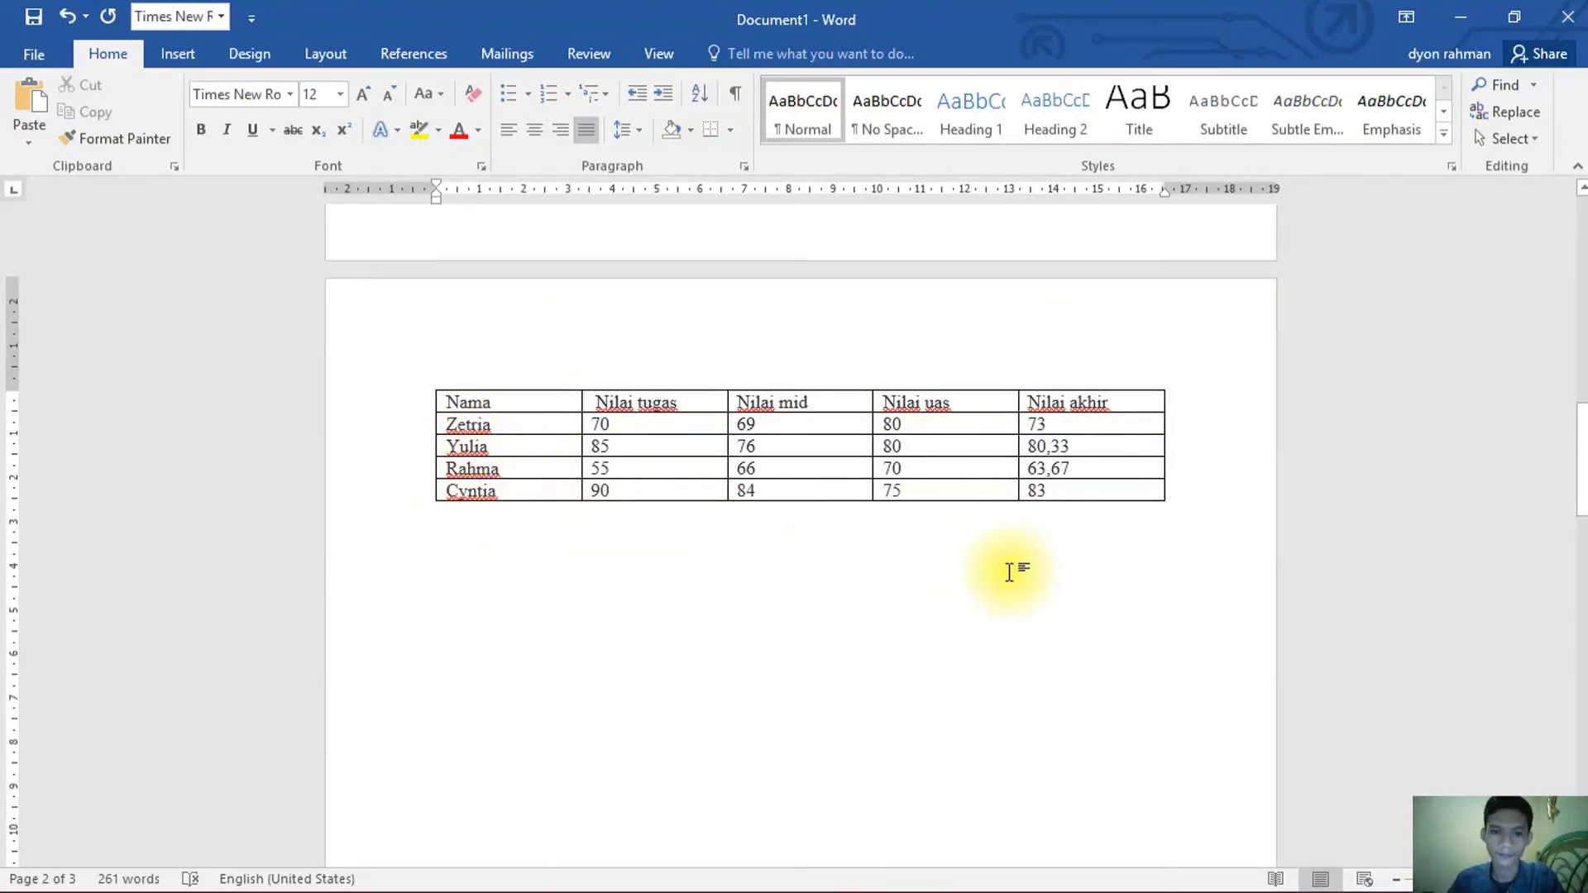
- Select all eleven items of the numbered outline on page 3 and add a left-aligned tab stop at 0 cm without a leader
scroll(1009, 571, "down", 10)
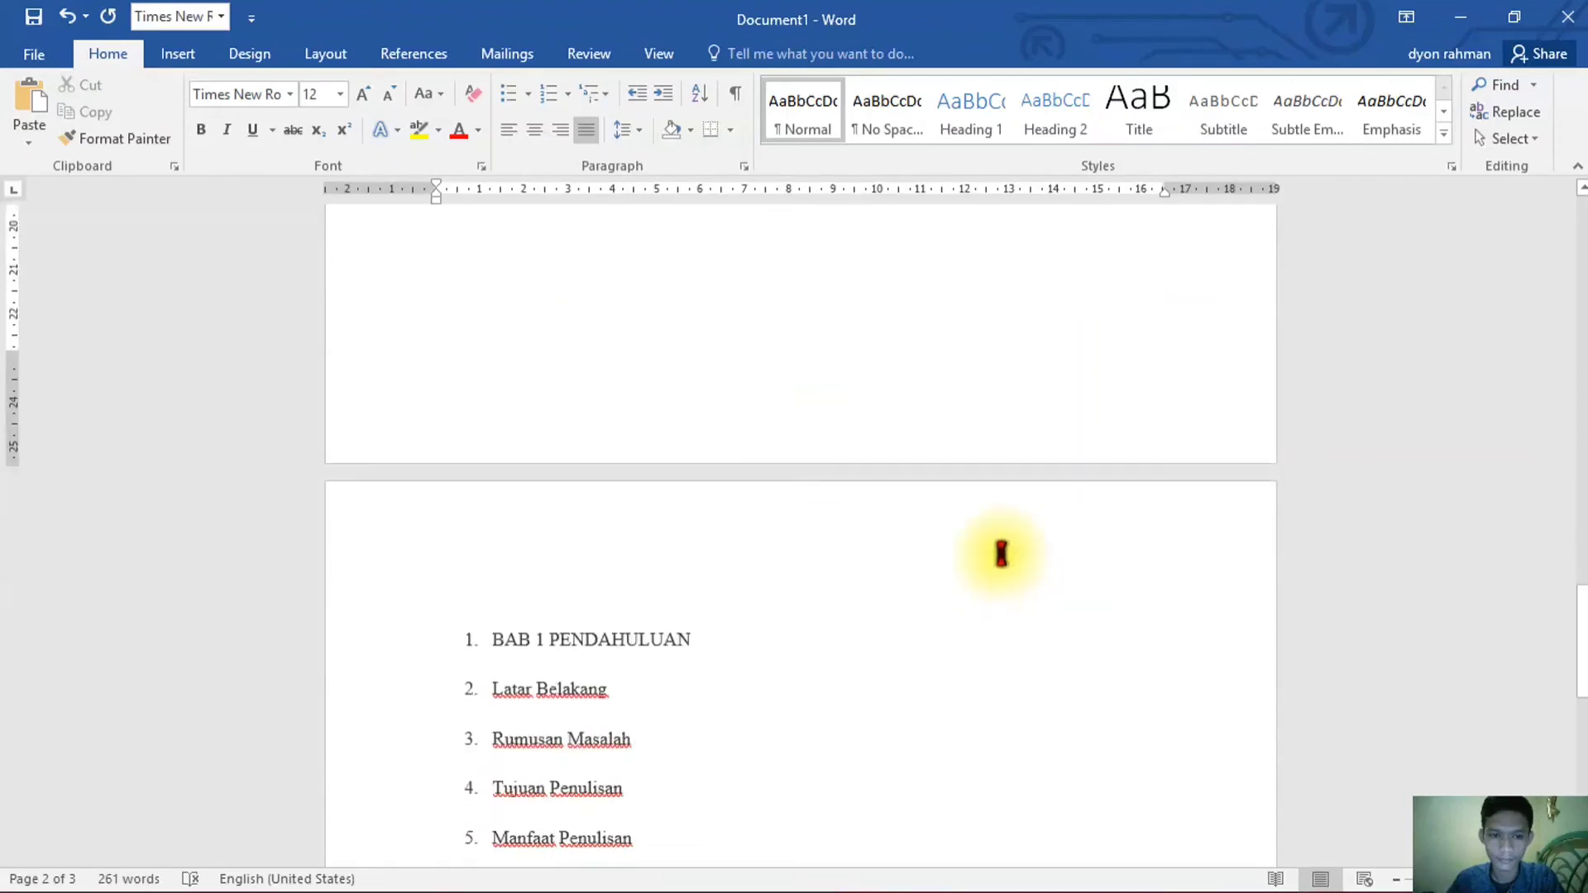
scroll(1001, 552, "down", 3)
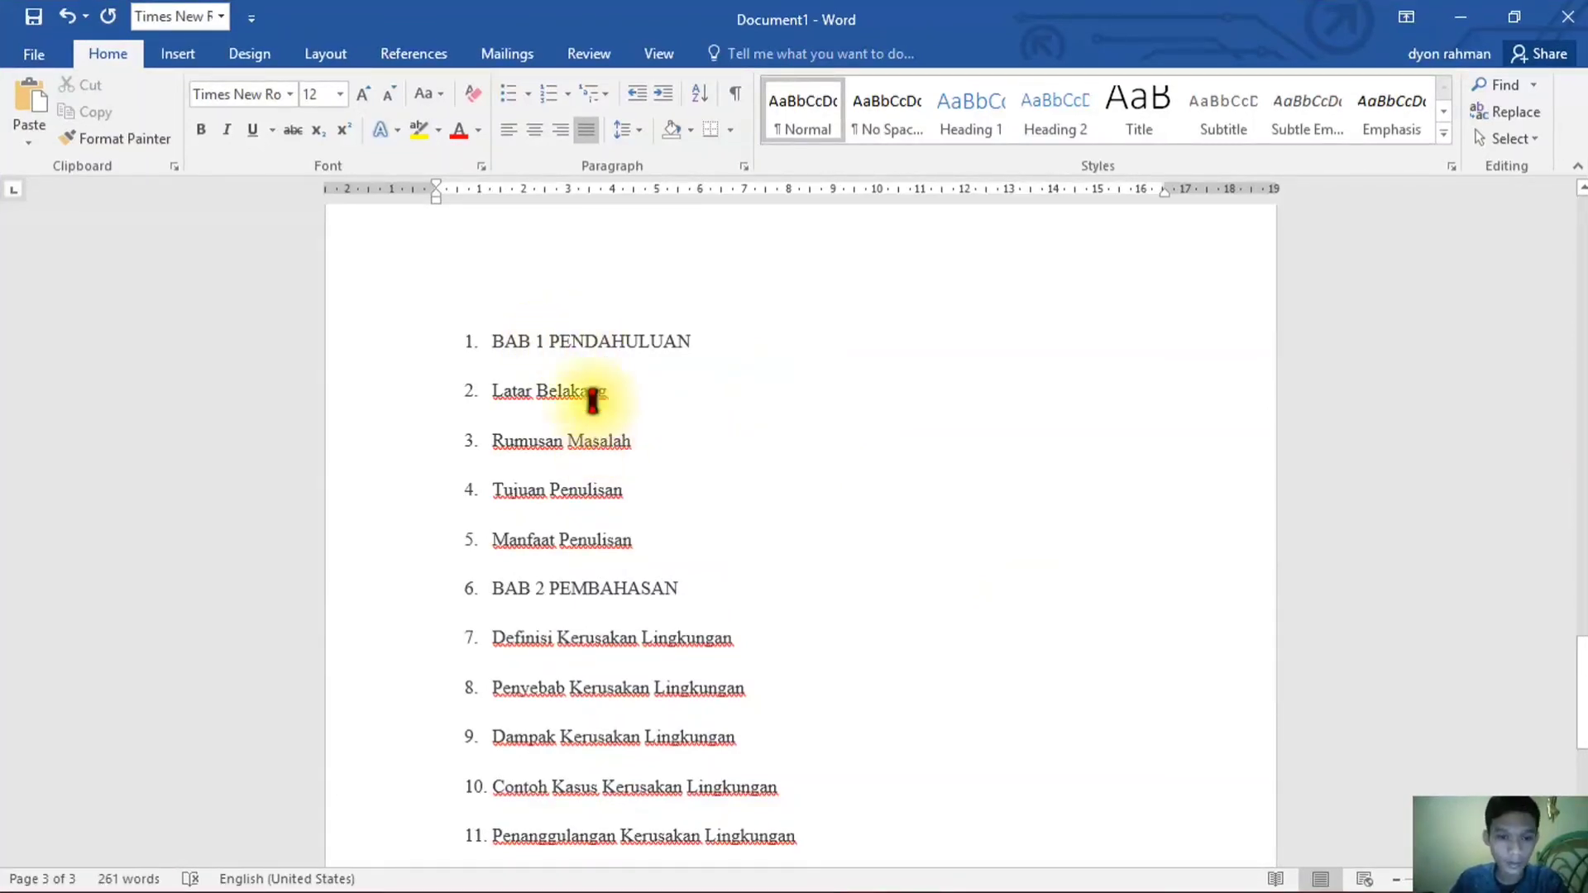
scroll(595, 397, "down", 2)
scroll(599, 372, "up", 2)
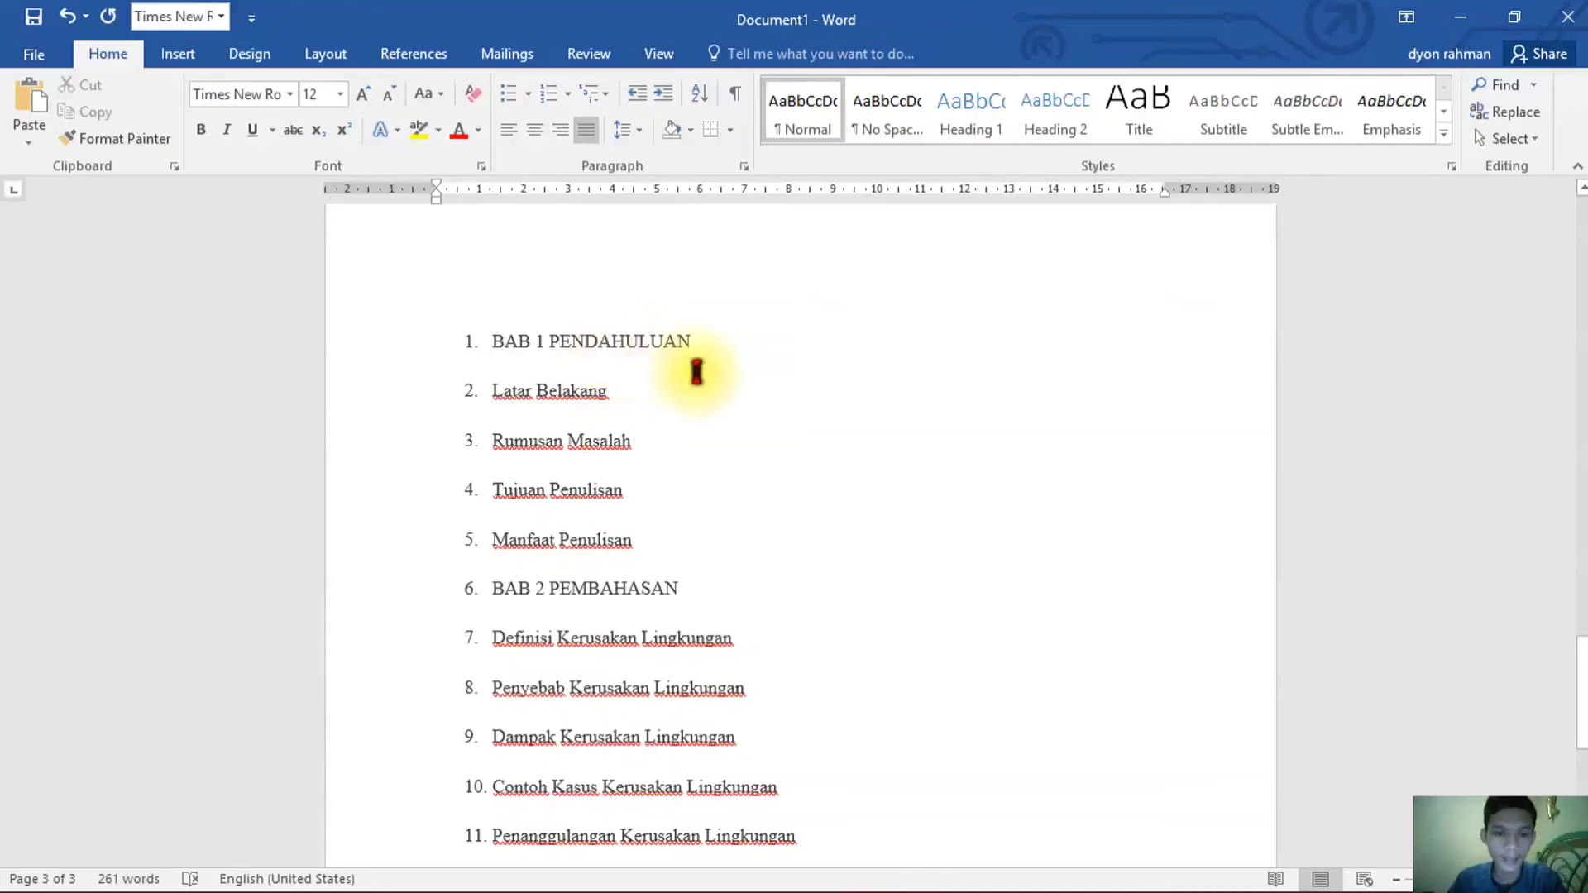
scroll(649, 401, "down", 2)
scroll(692, 331, "up", 2)
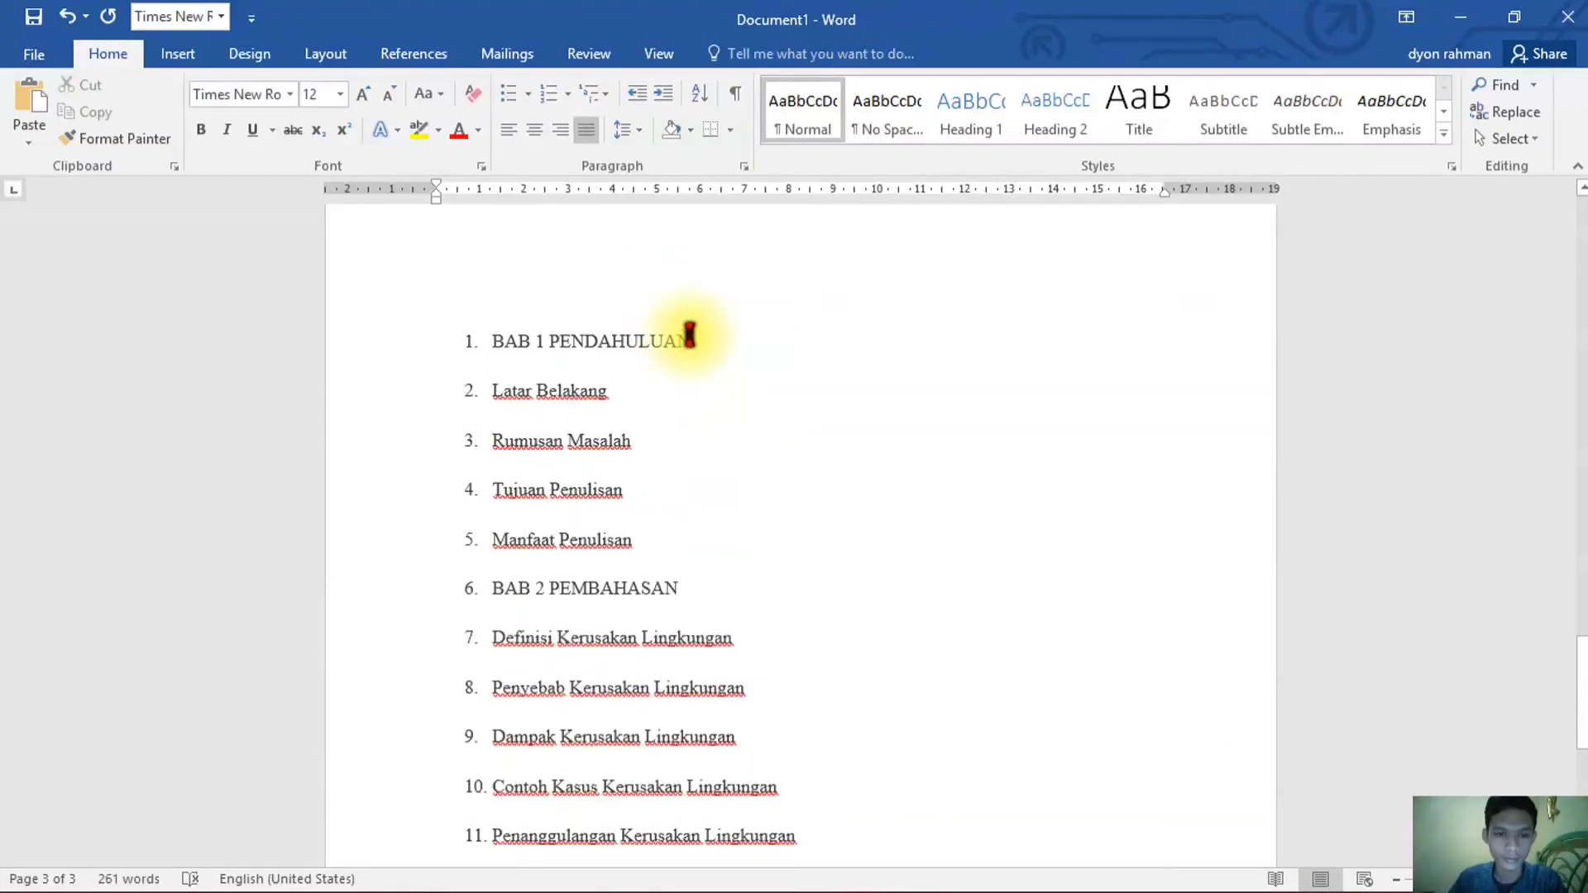
left_click_drag(1582, 679, 1580, 692)
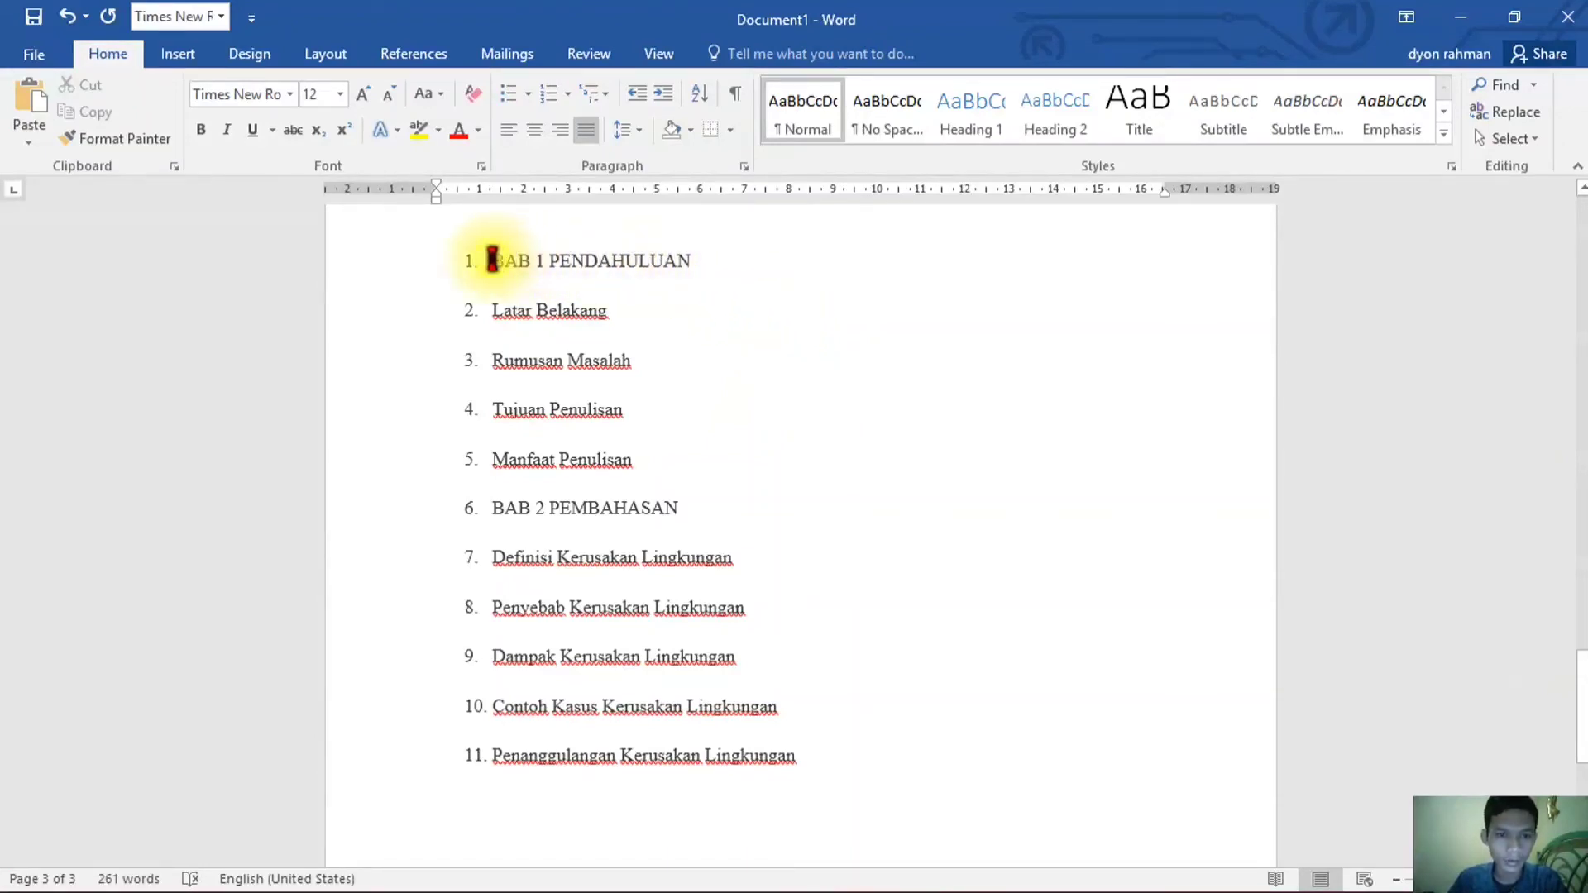
left_click_drag(492, 260, 806, 756)
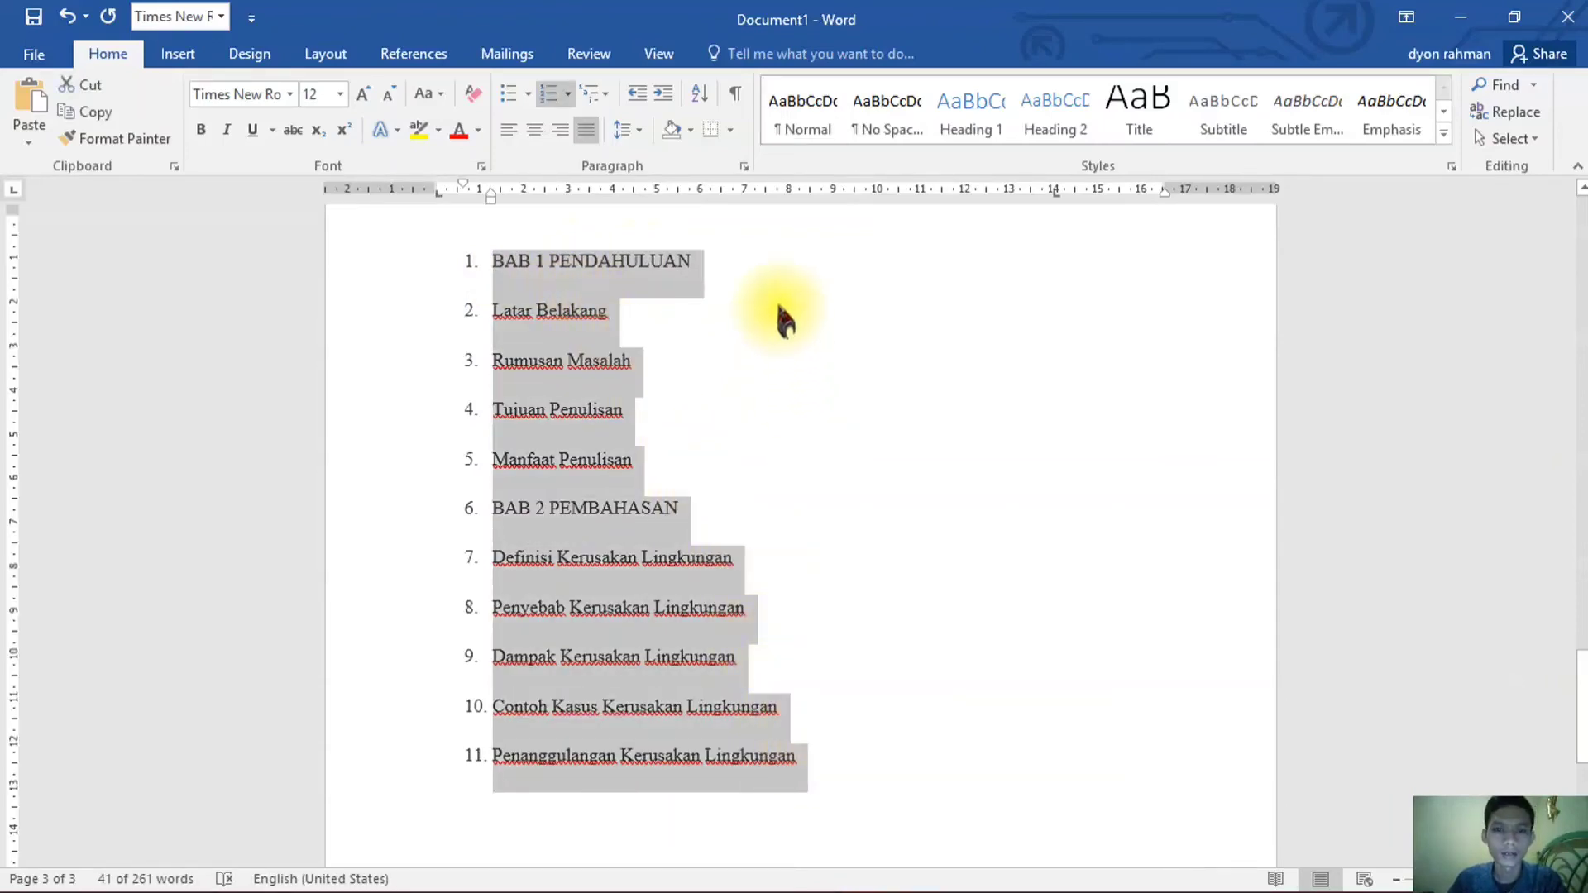
left_click(745, 168)
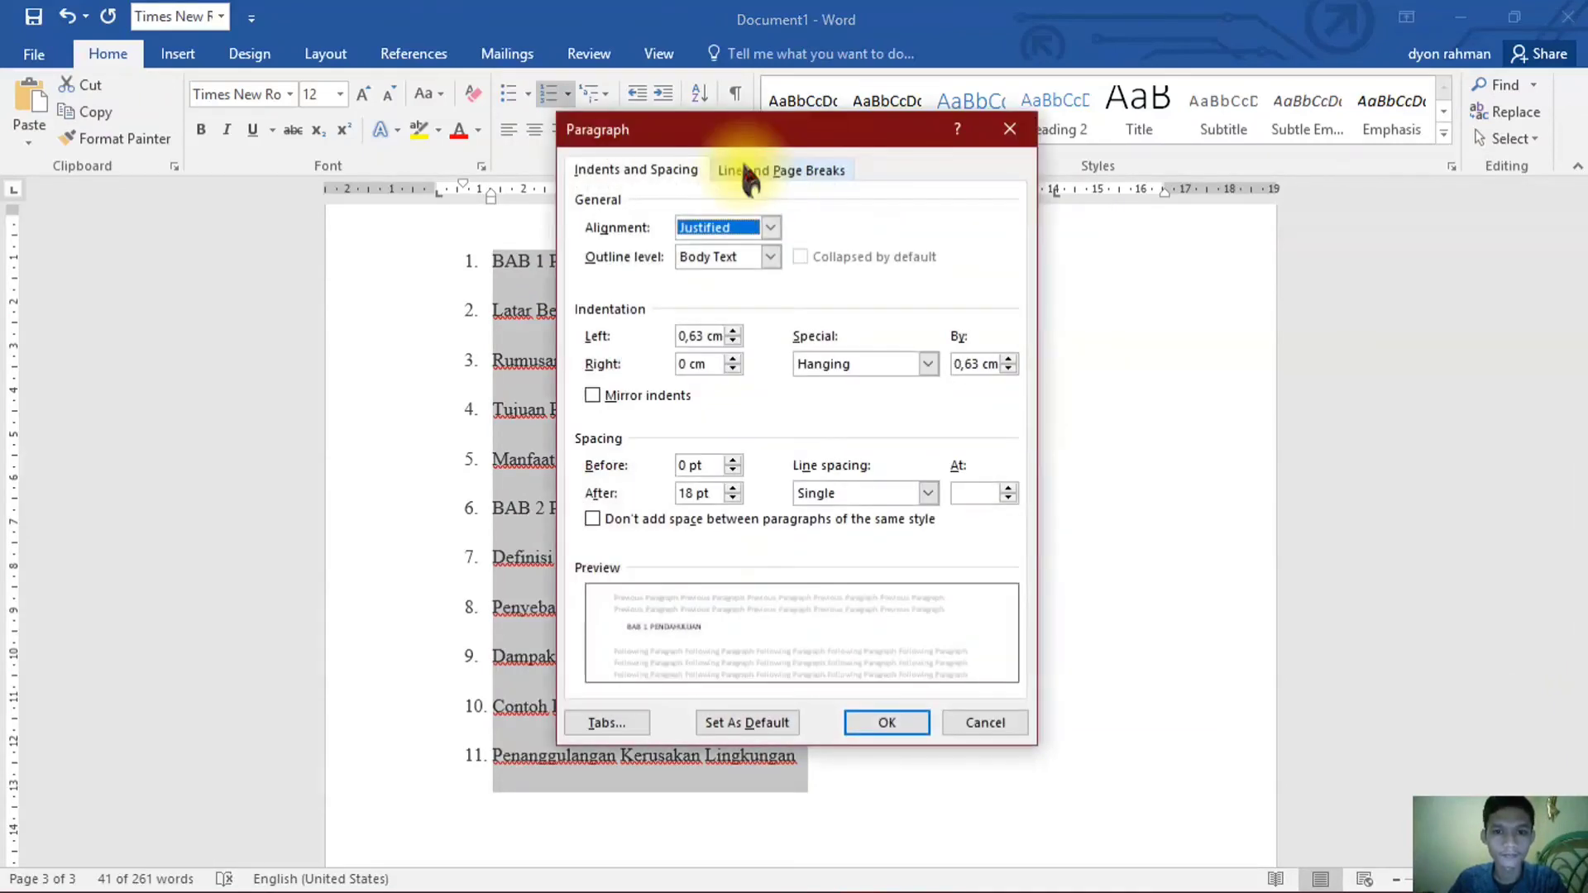
left_click_drag(782, 122, 904, 87)
left_click(711, 685)
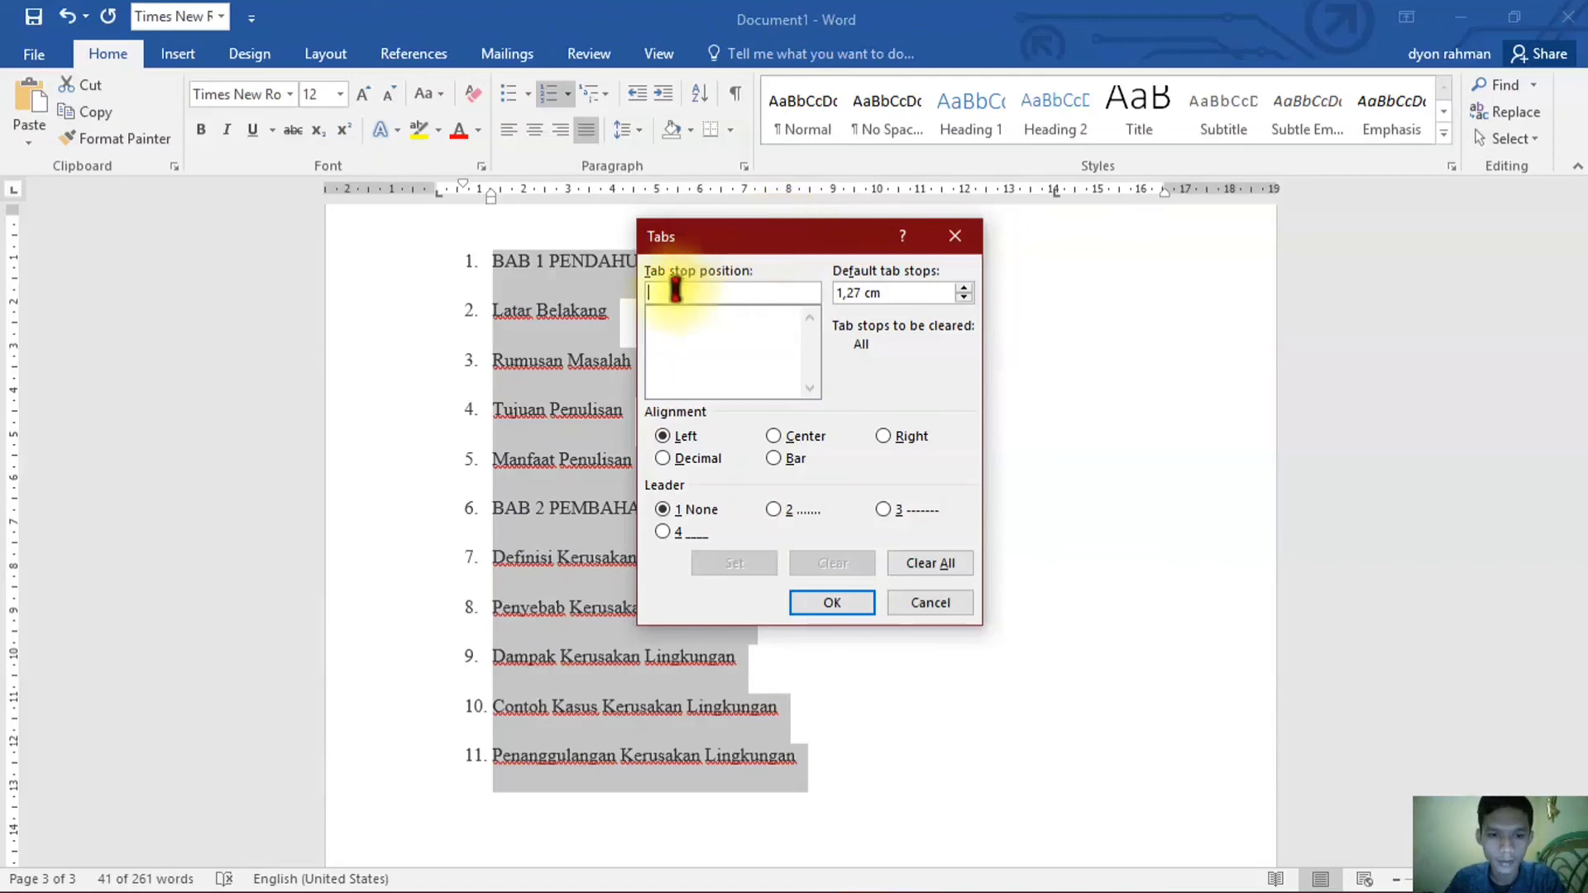
type("0")
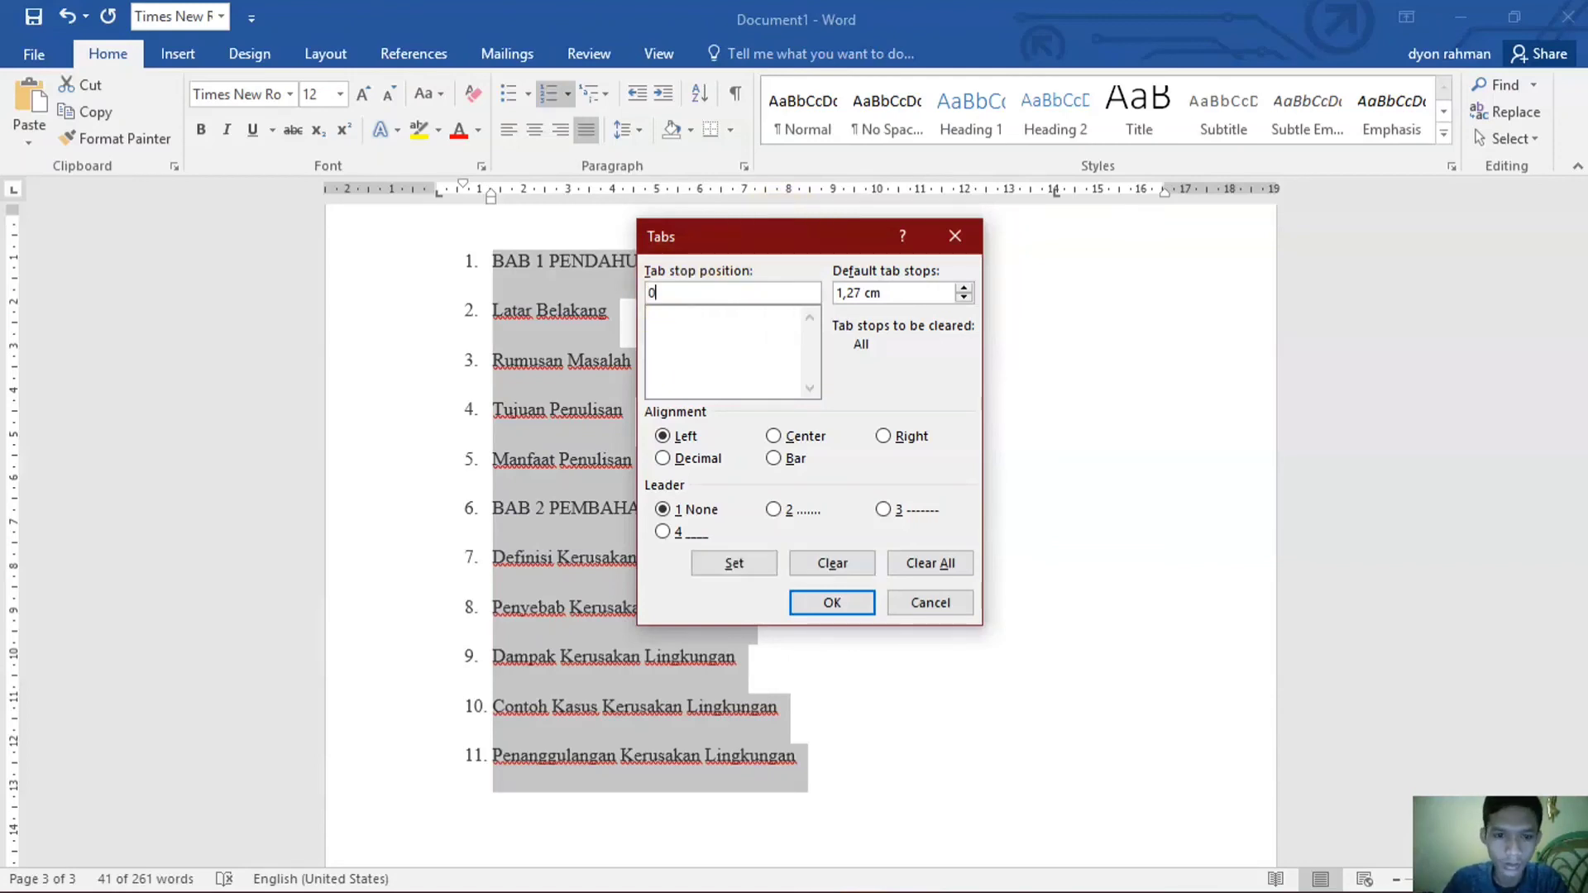
left_click(731, 565)
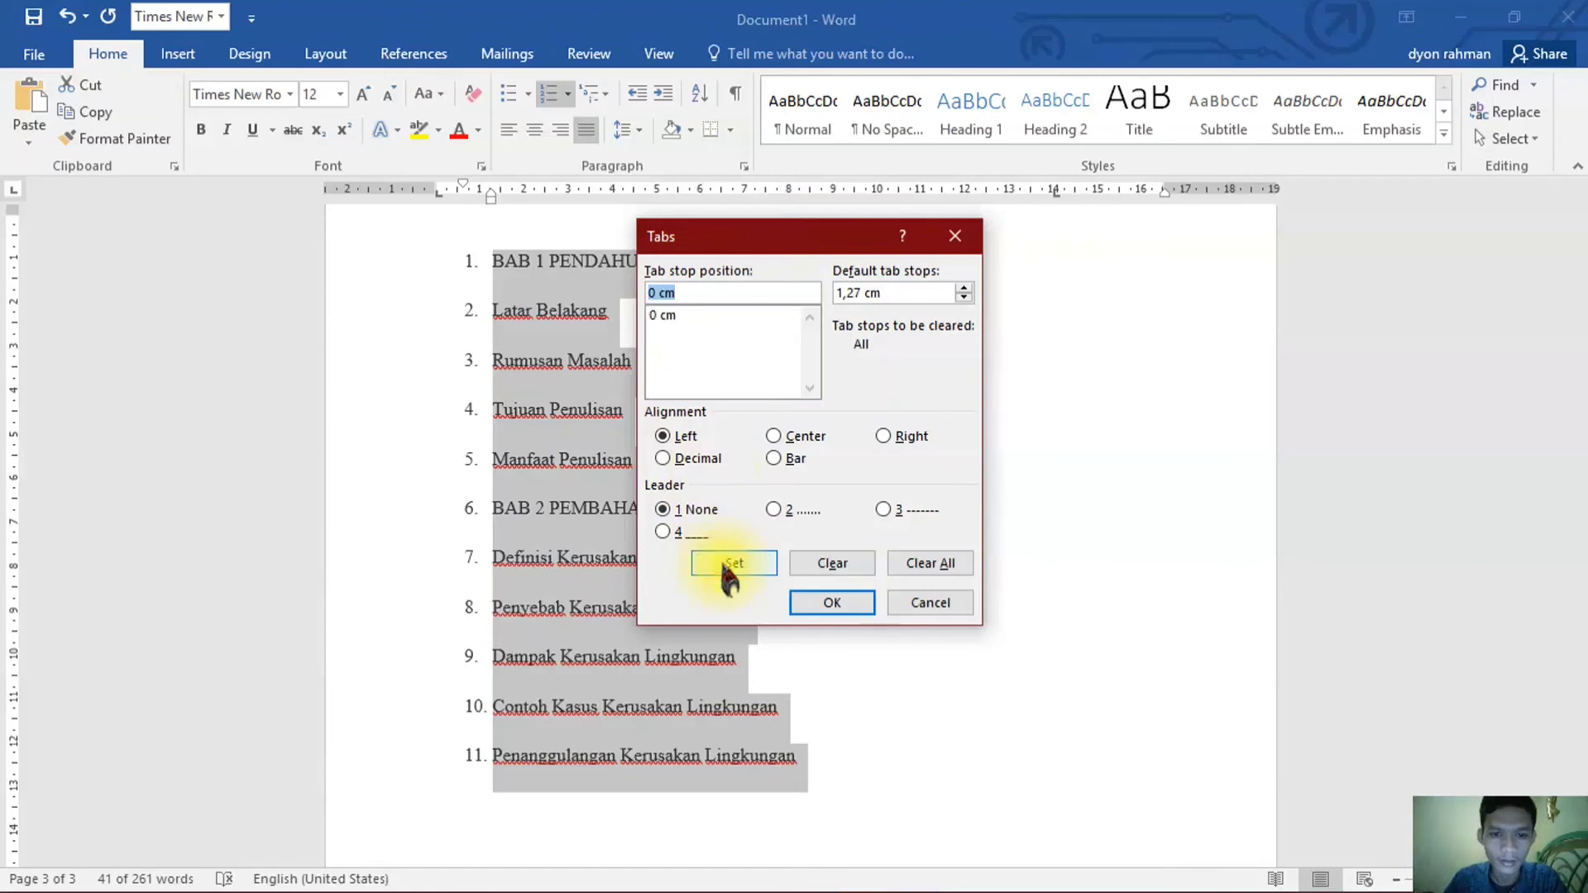
- Add a left-aligned tab stop at 14 cm with the dotted leader (option 2) and apply the tab settings to the outline
left_click(655, 291)
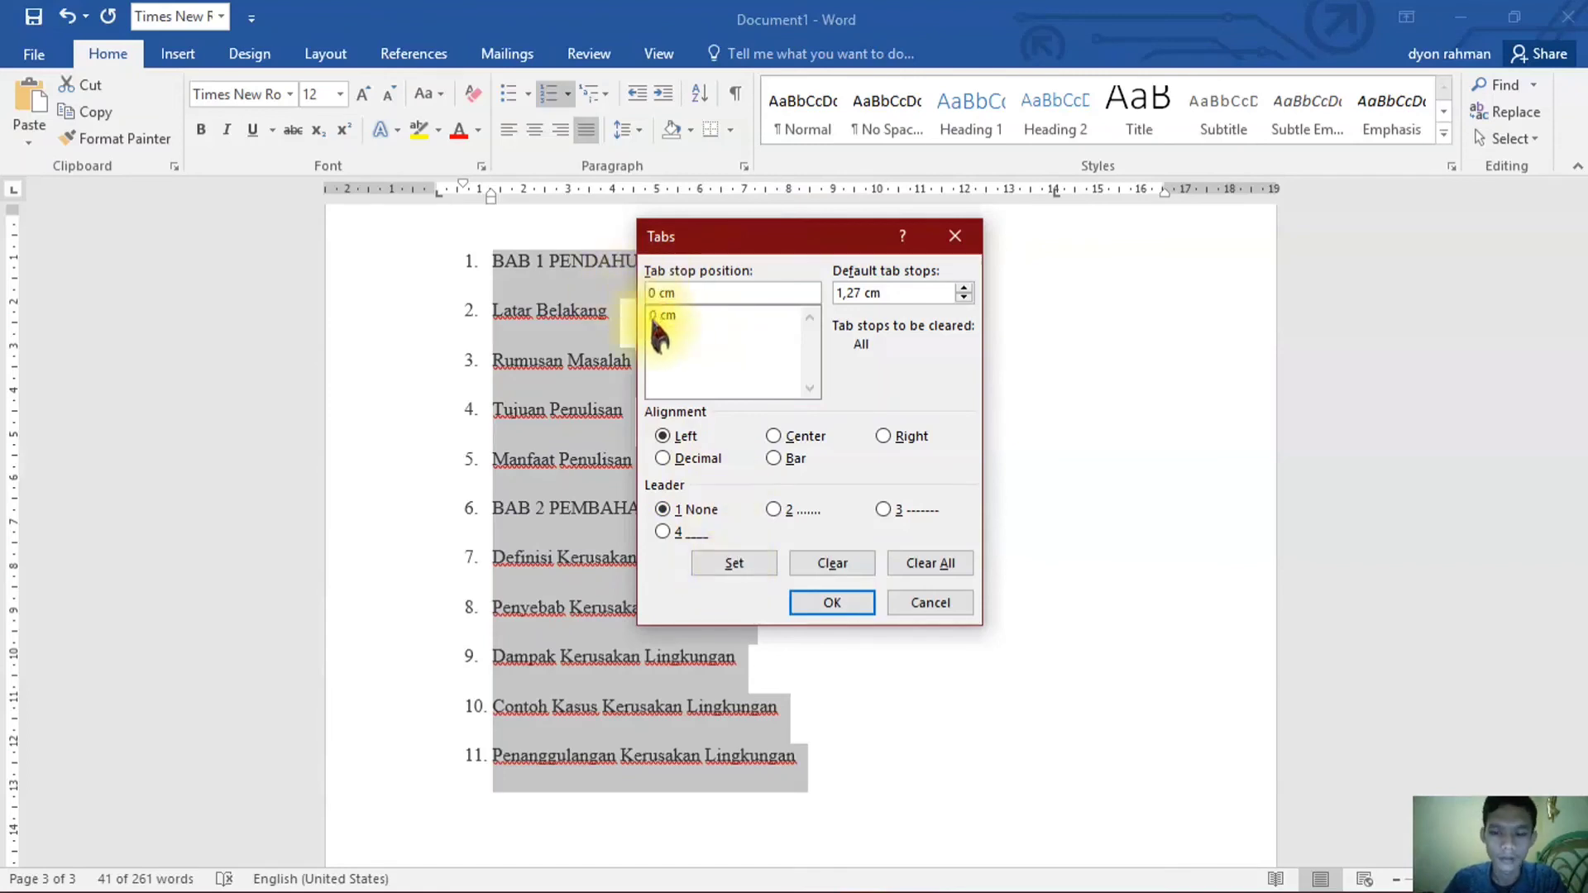
key("BackSpace")
type("14")
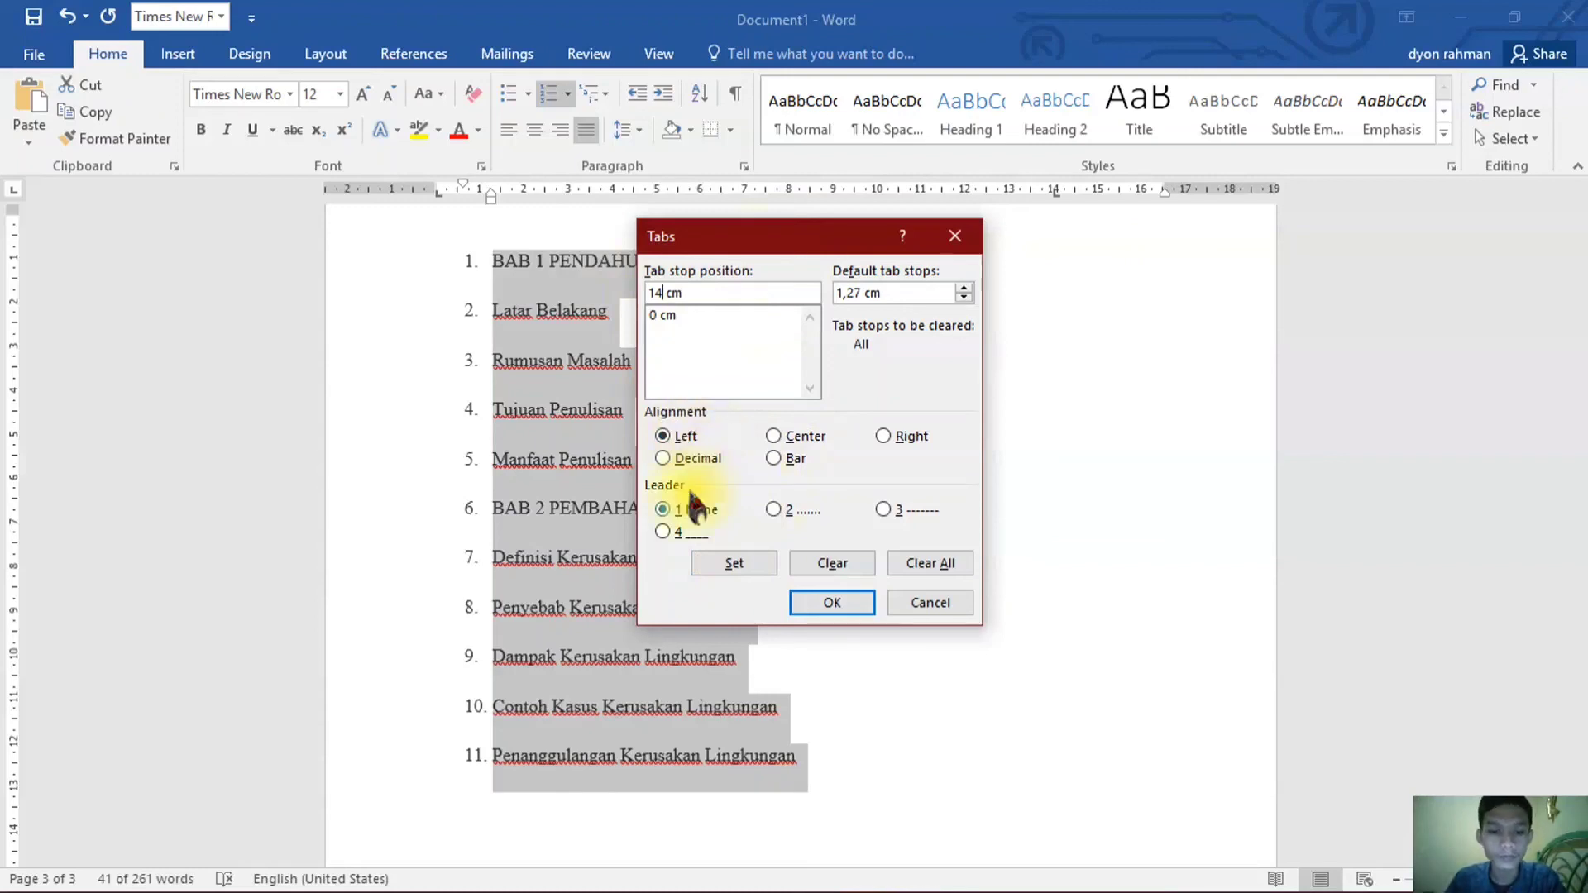
left_click(772, 510)
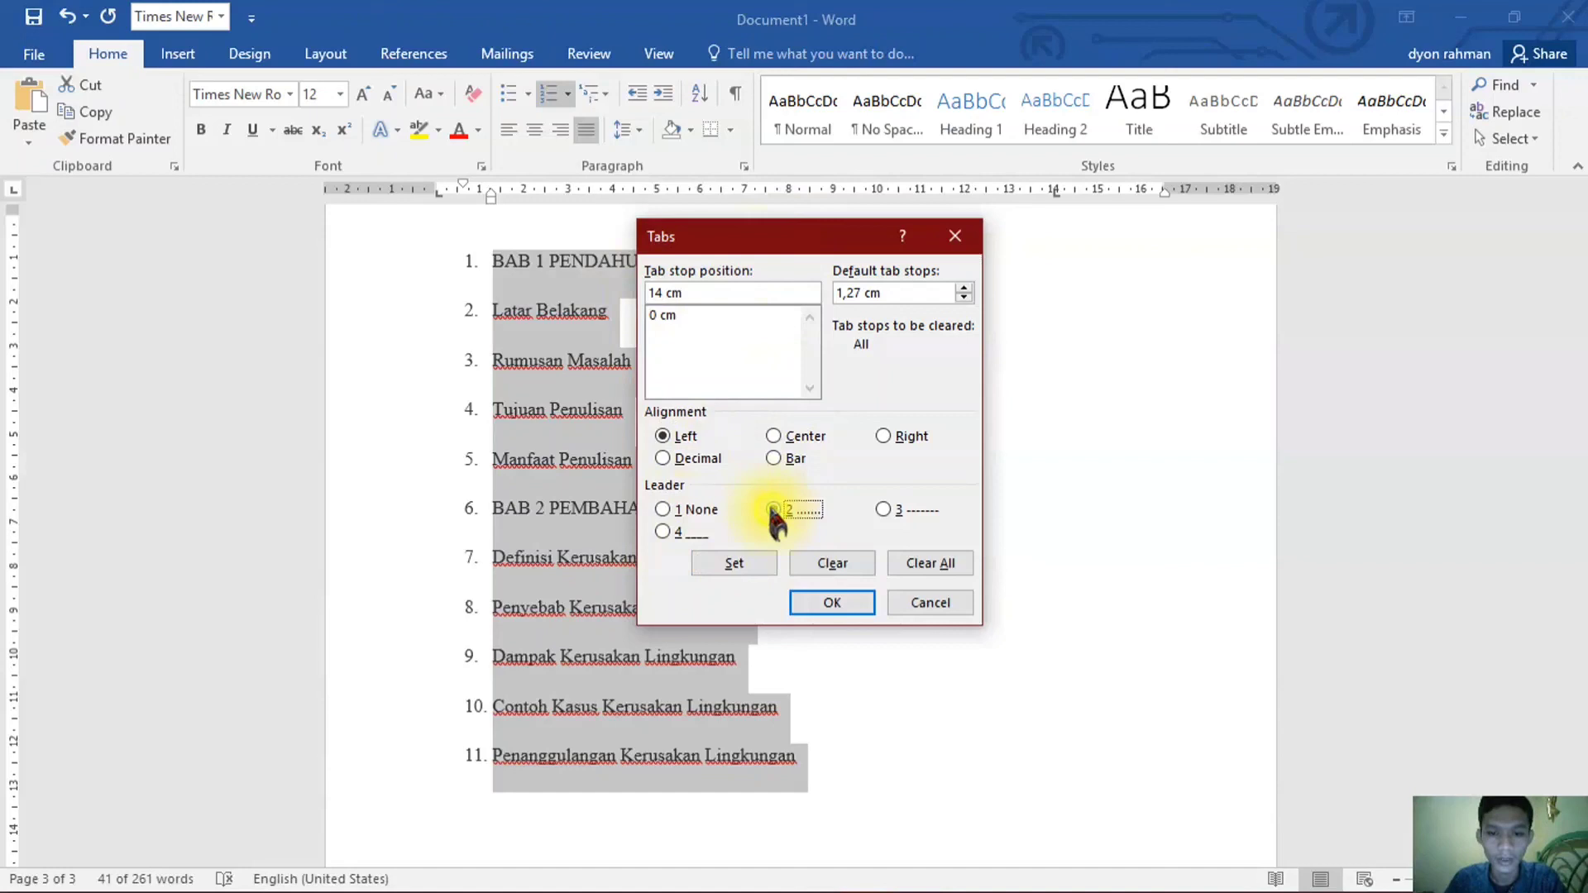
left_click(733, 566)
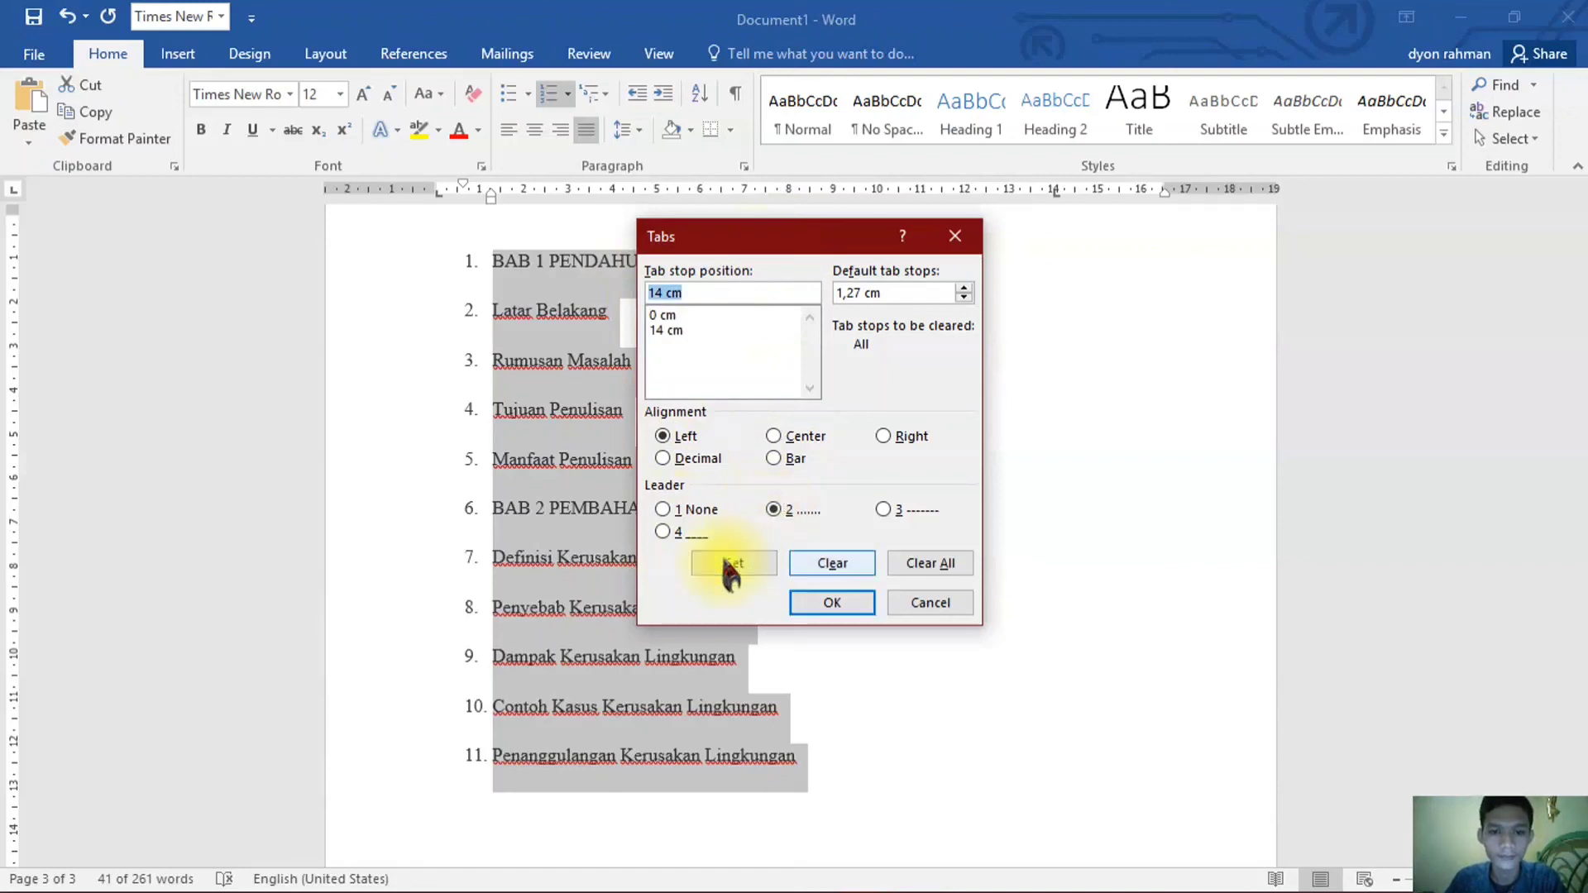
left_click(838, 608)
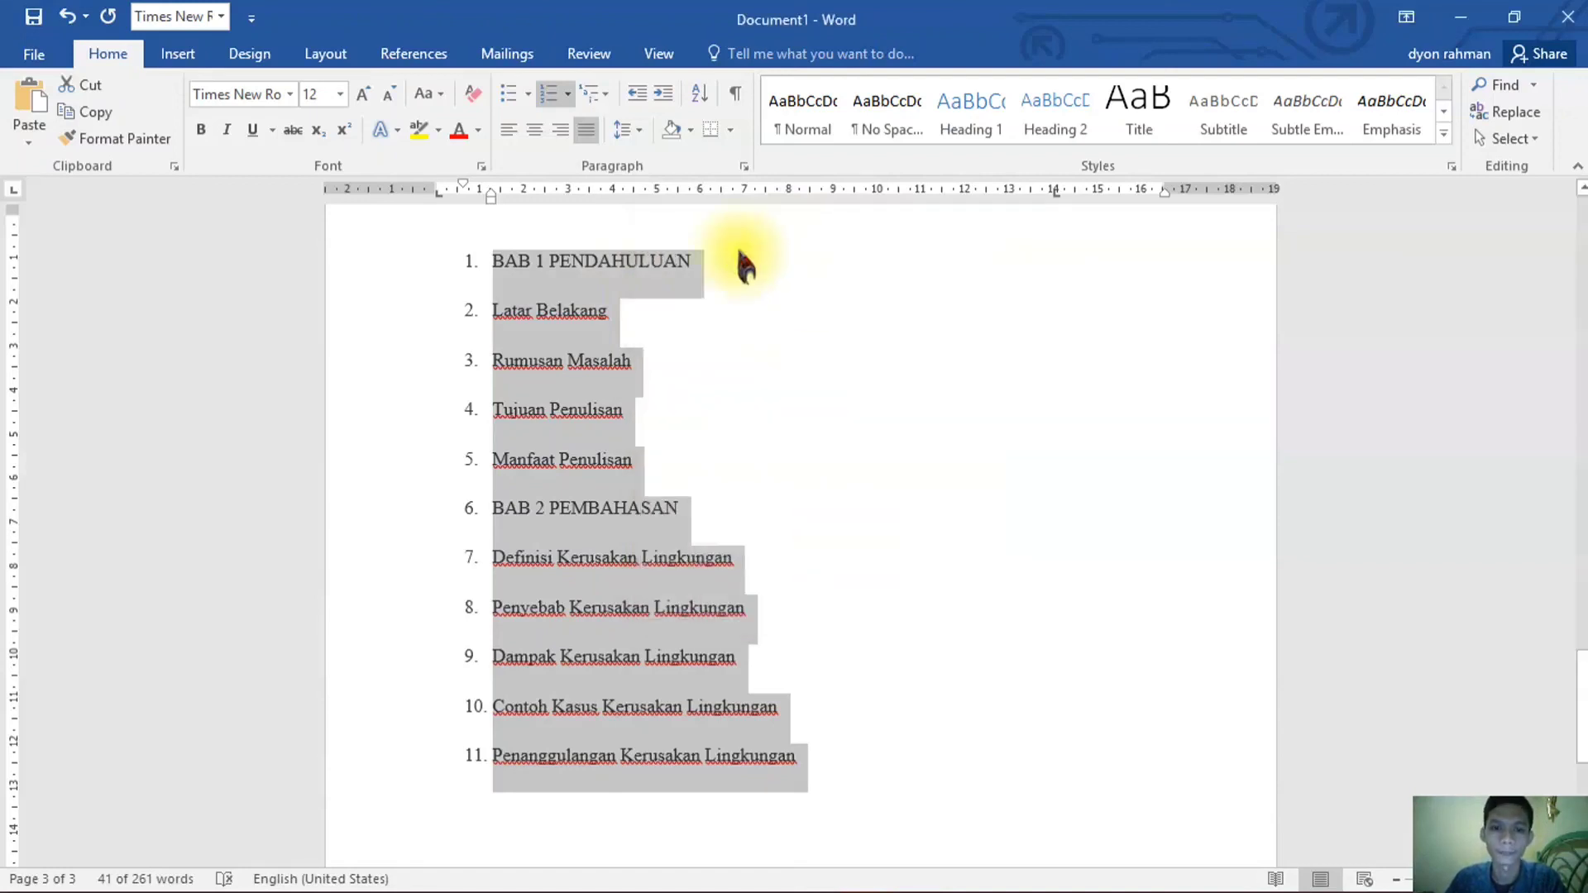
- Insert a dotted tab leader after each outline item from BAB 1 PENDAHULUAN through BAB 2 PEMBAHASAN
left_click(733, 264)
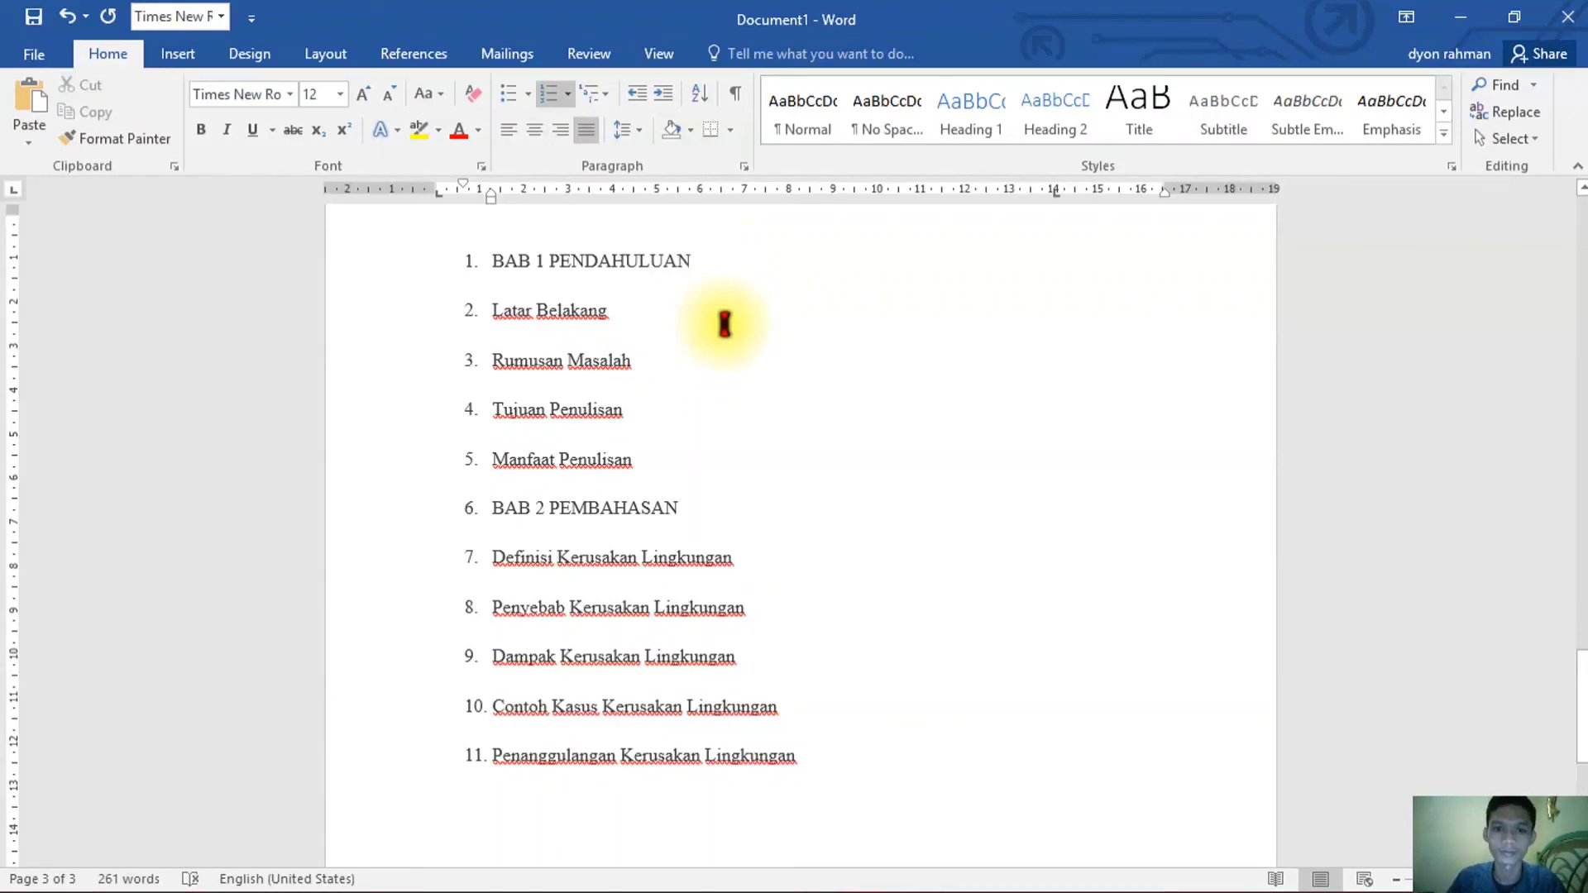
key("Tab")
key("Down")
key("Tab")
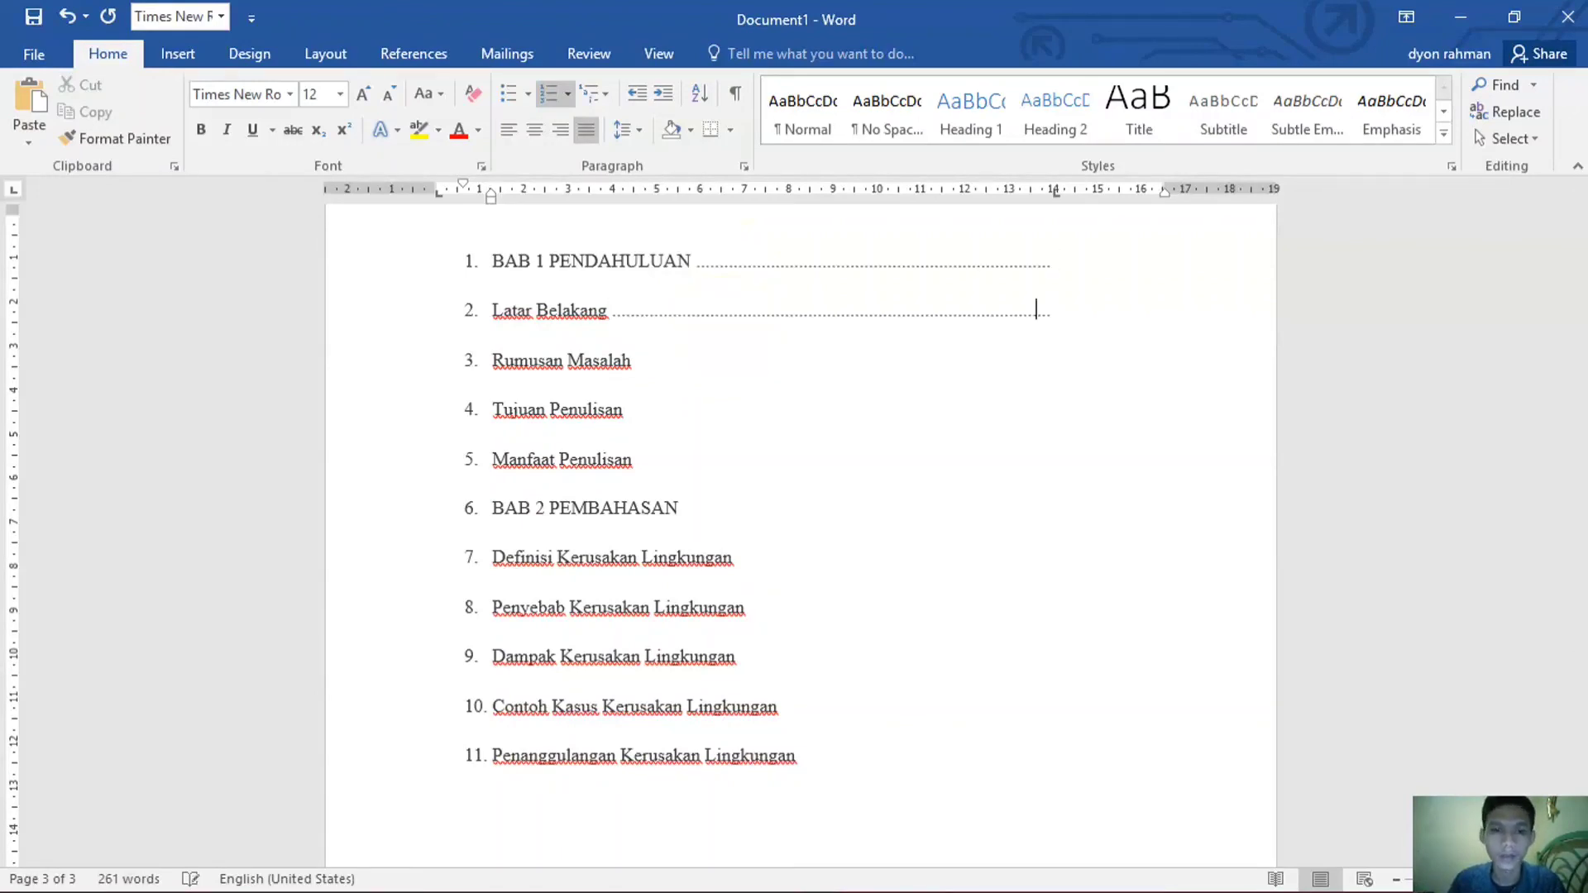
key("Down")
key("Tab")
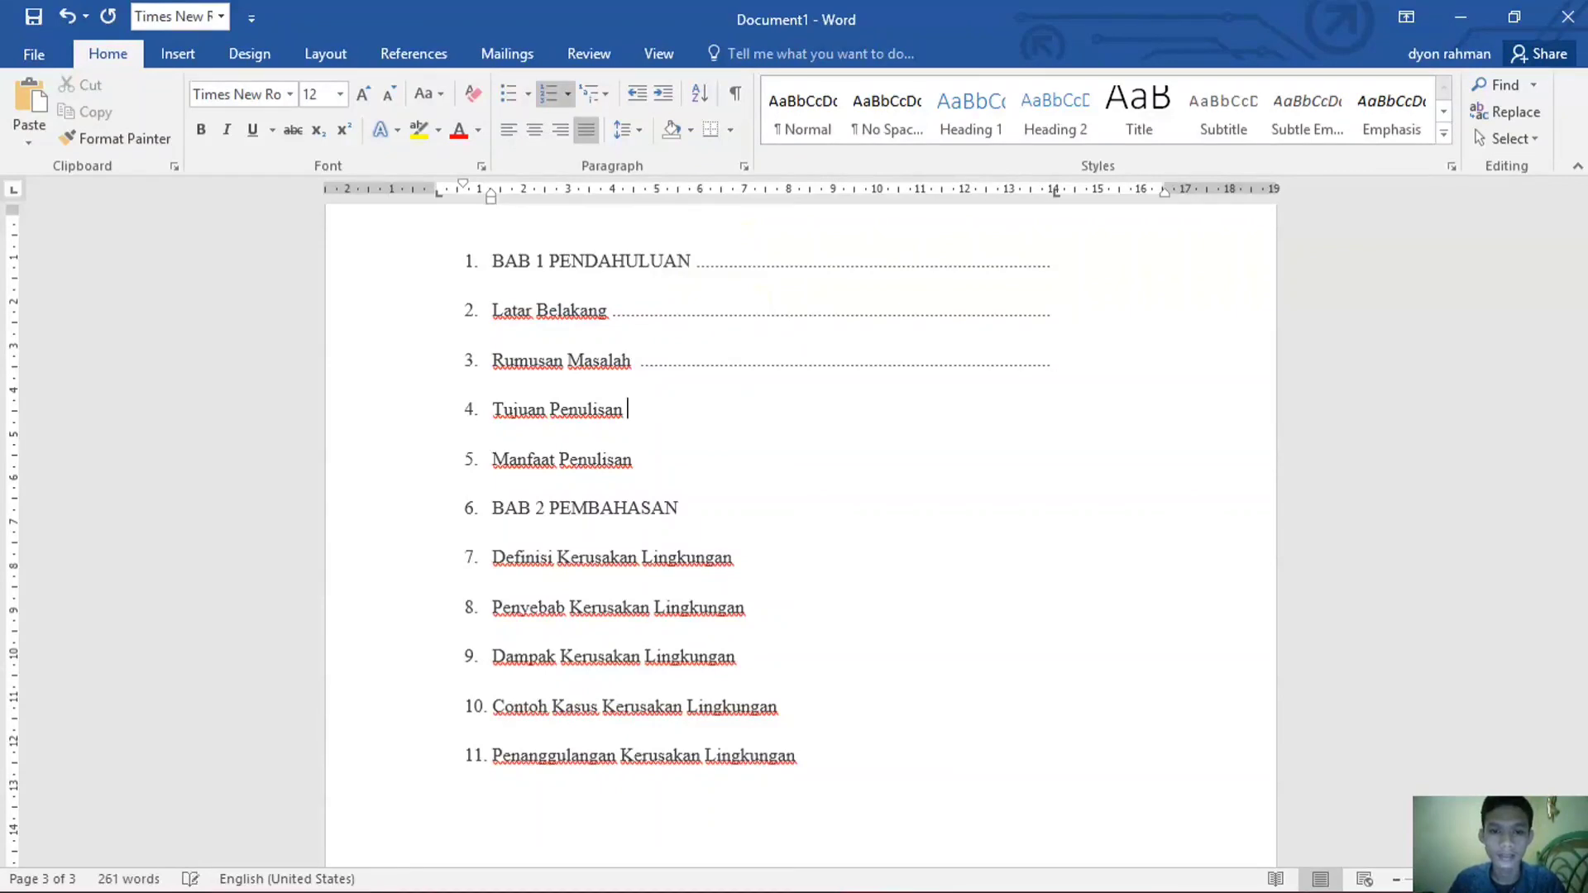
key("Tab")
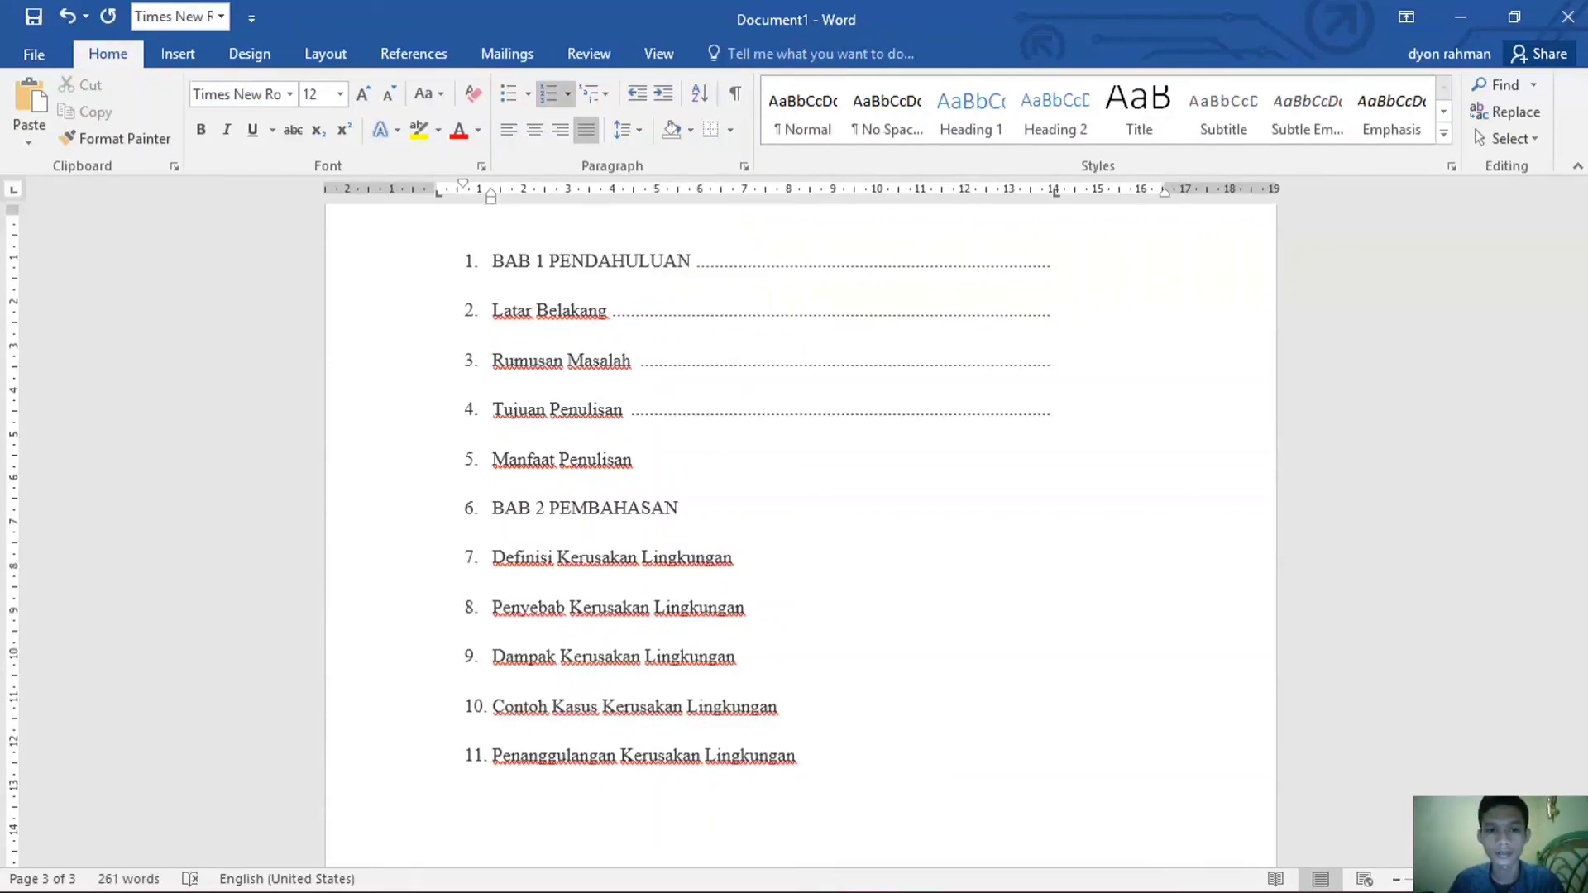
key("Tab")
key("Down")
key("Tab")
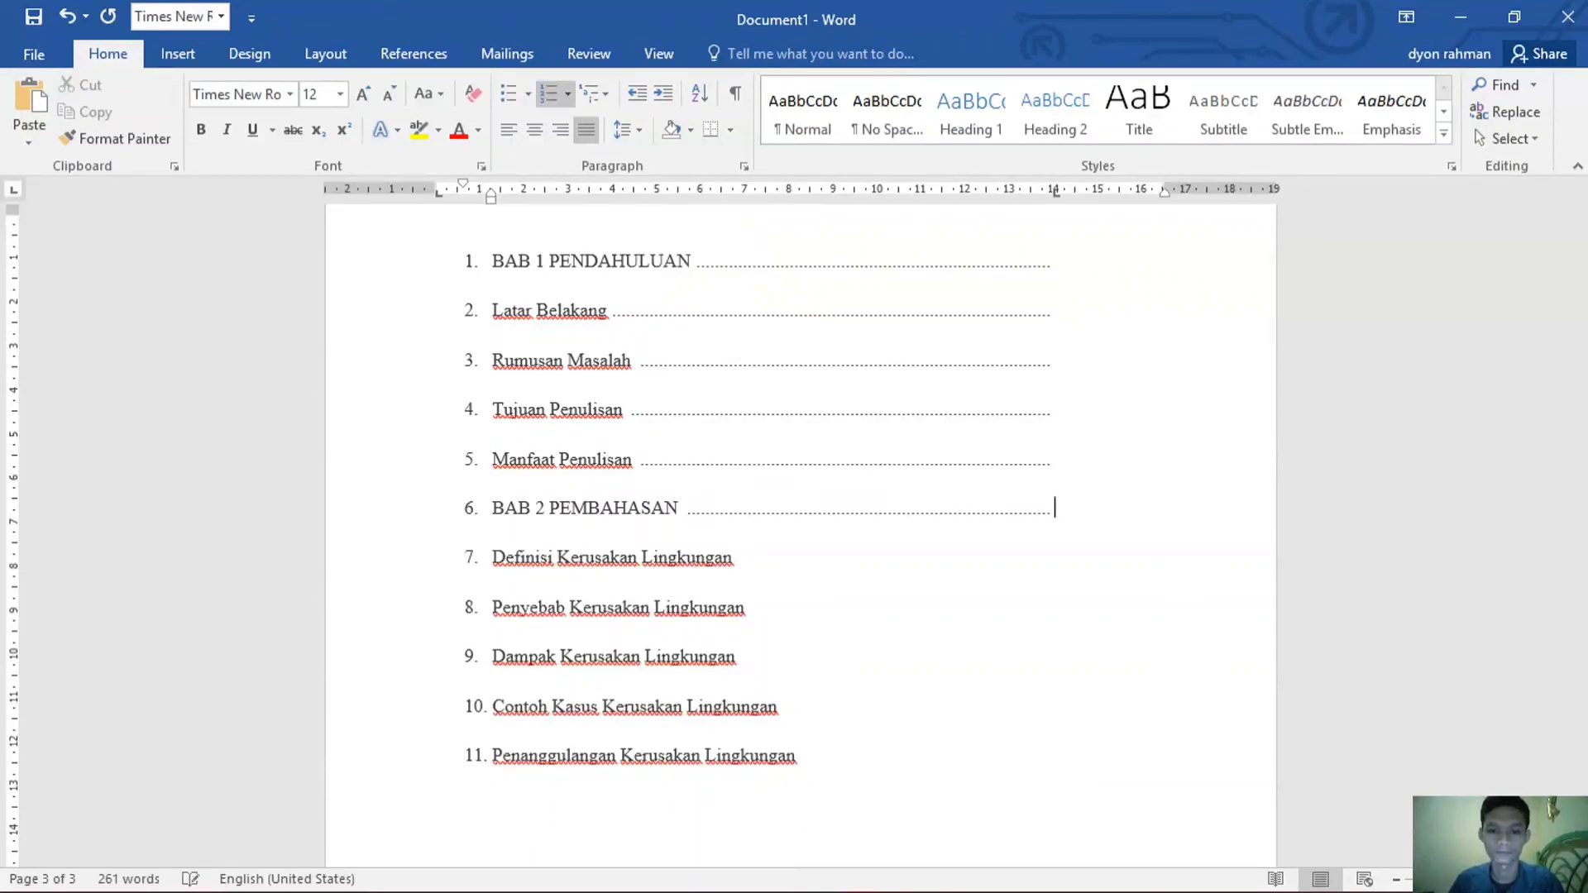
- Insert a dotted tab leader after each remaining outline item, from Definisi Kerusakan Lingkungan through Penanggulangan Kerusakan Lingkungan
key("Tab")
key("Down")
key("Tab")
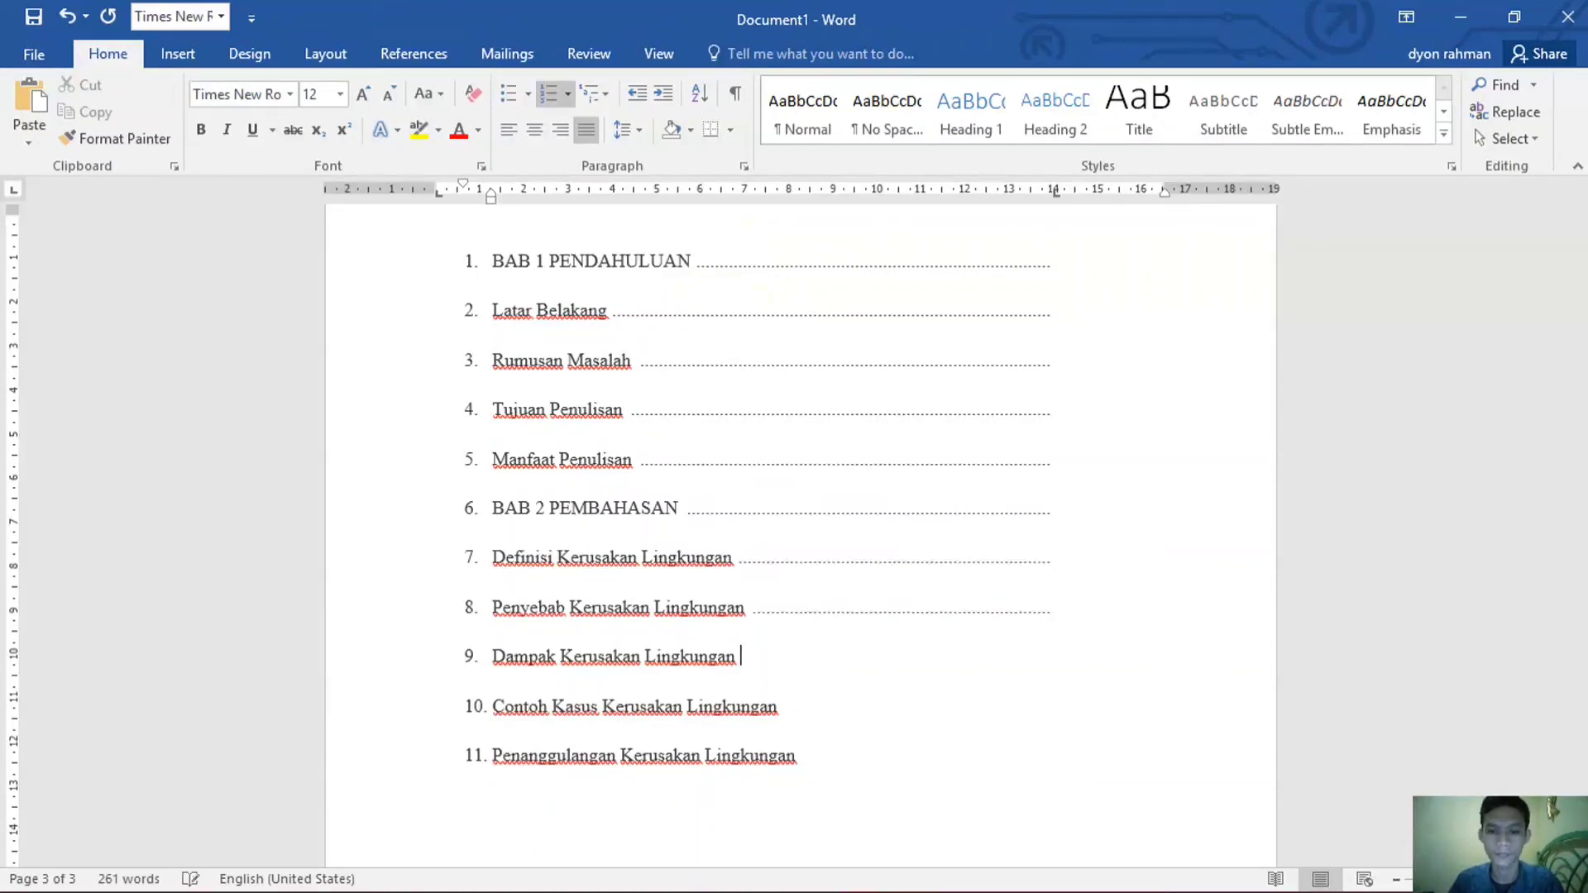
key("Tab")
key("Down")
key("Tab")
key("Tab")
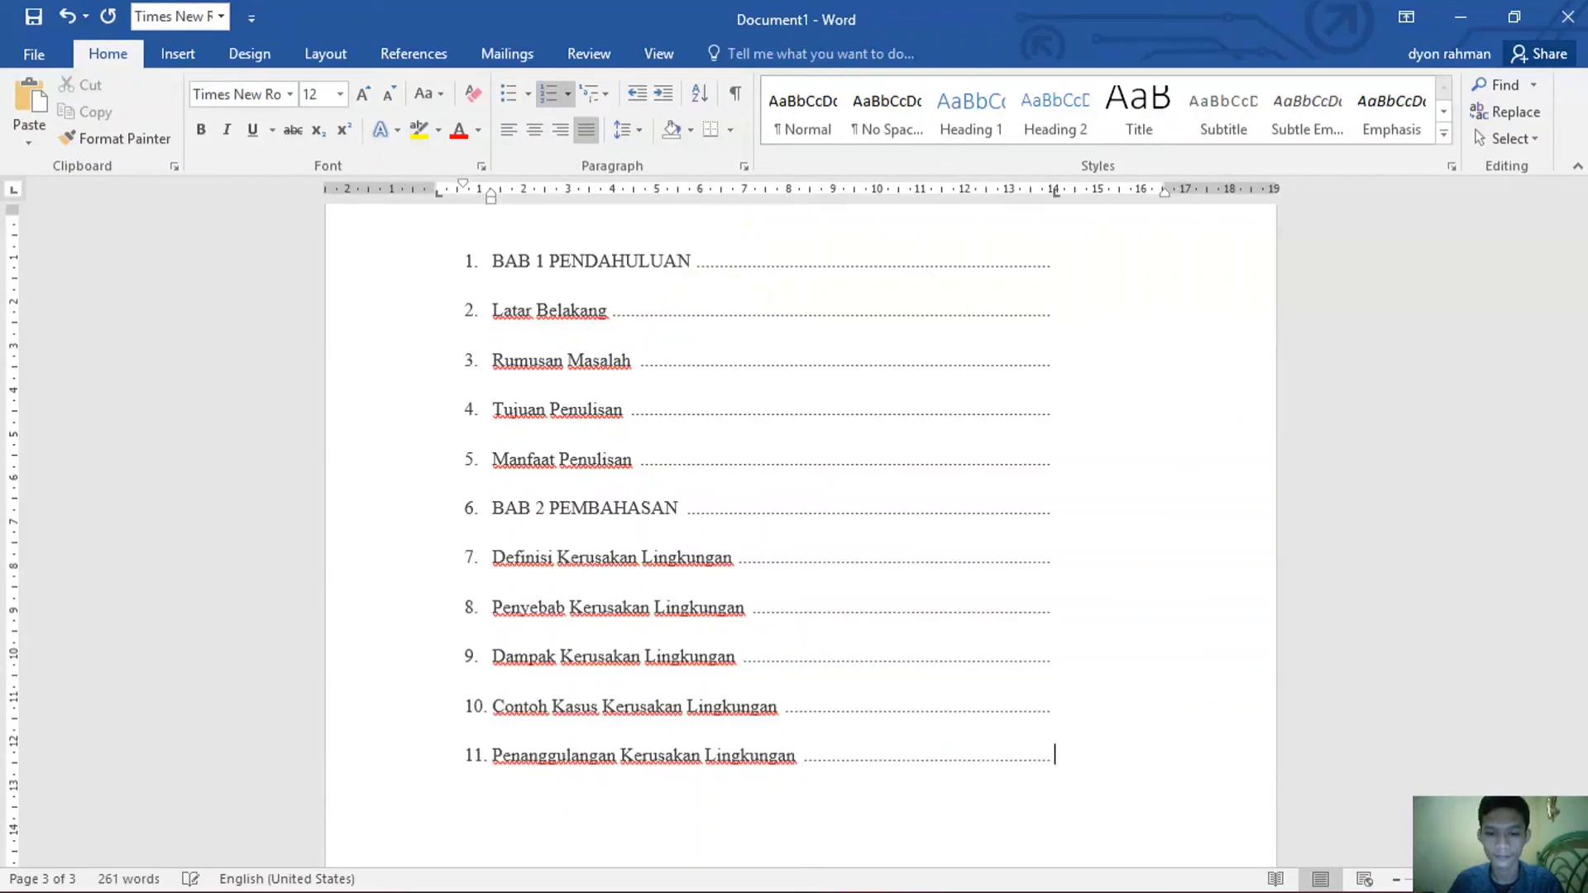
scroll(851, 326, "down", 10)
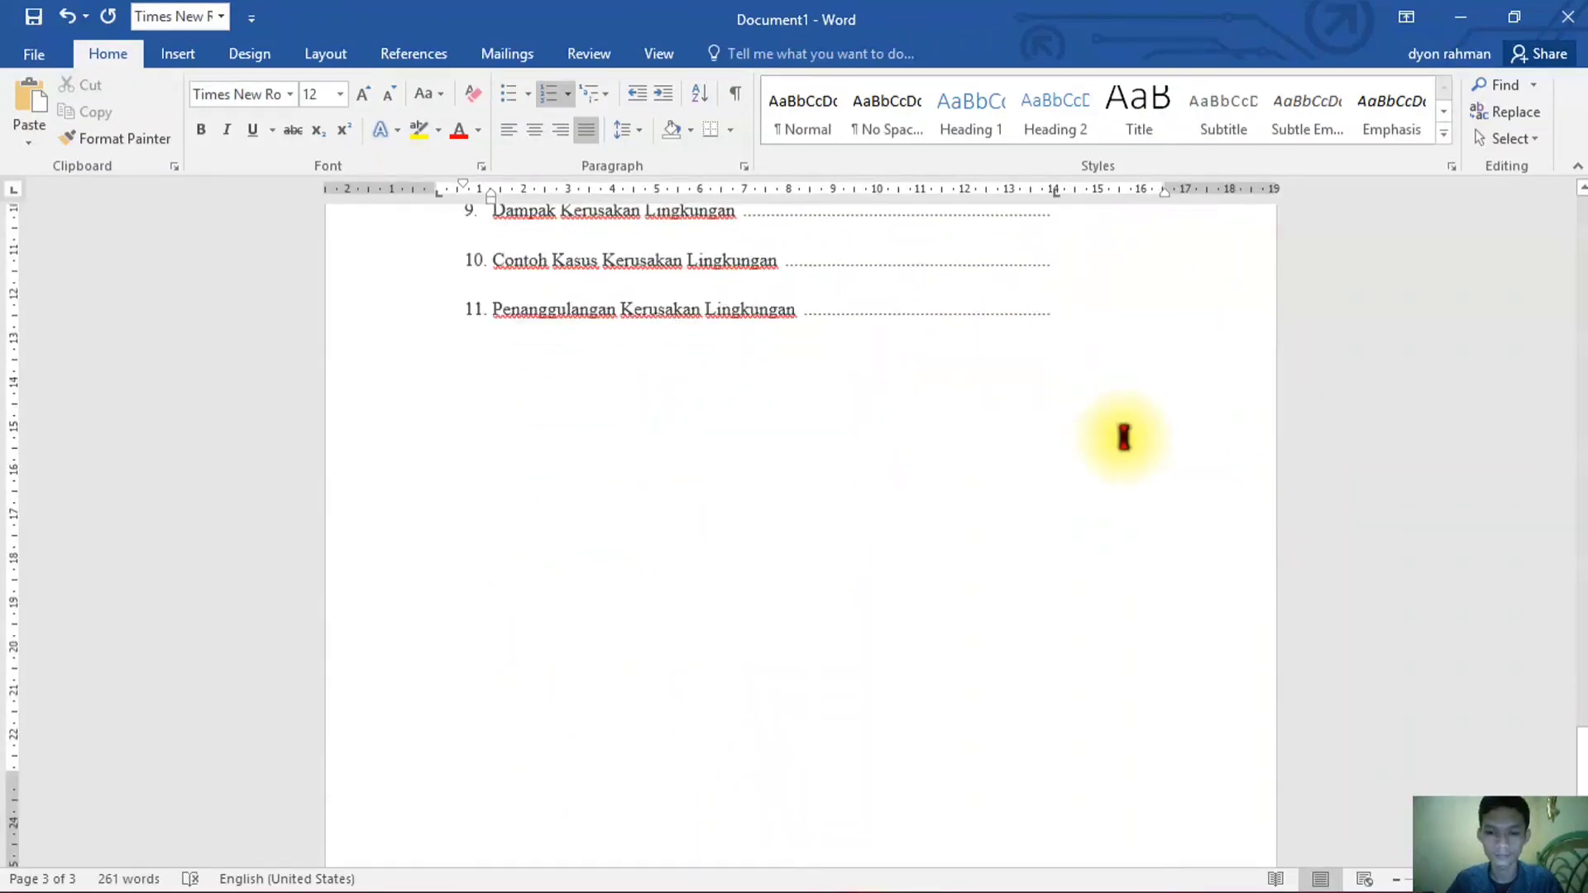
scroll(1125, 436, "up", 3)
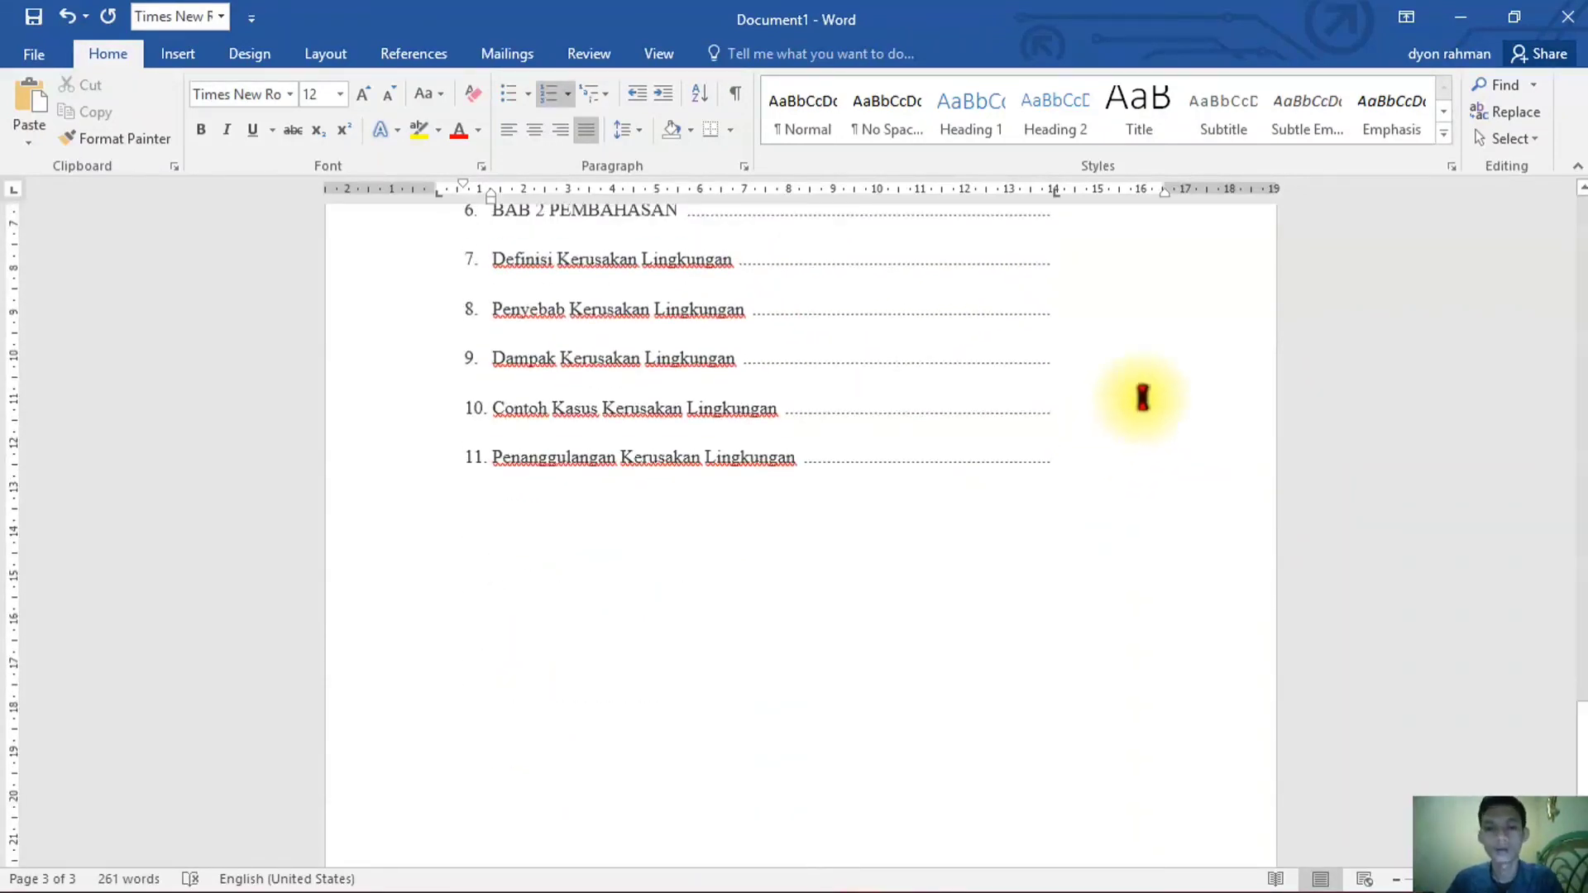
scroll(1142, 397, "up", 3)
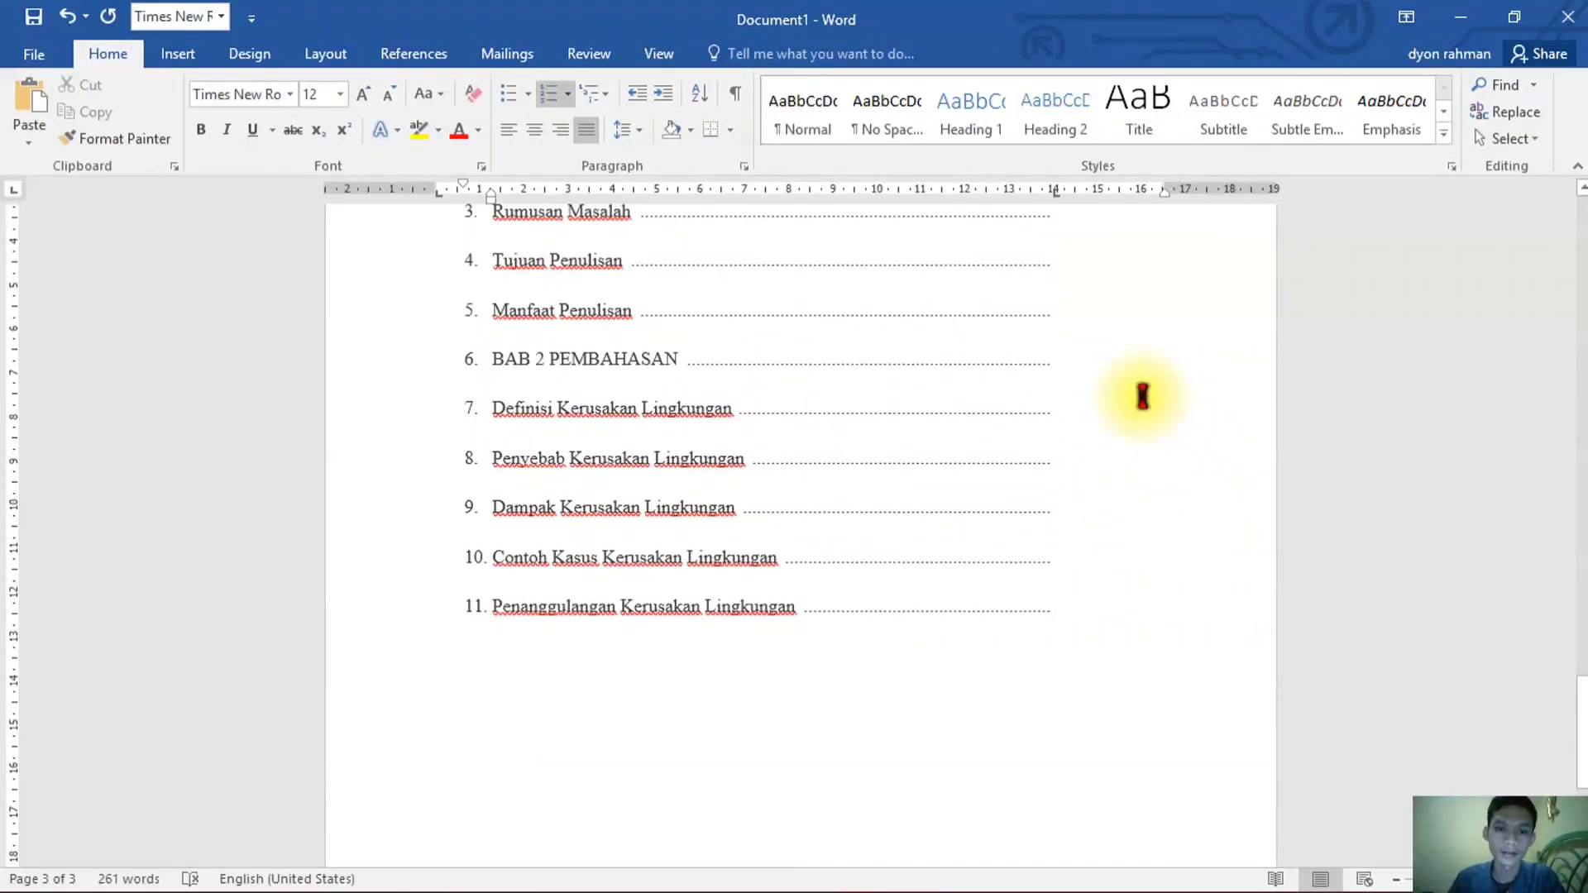